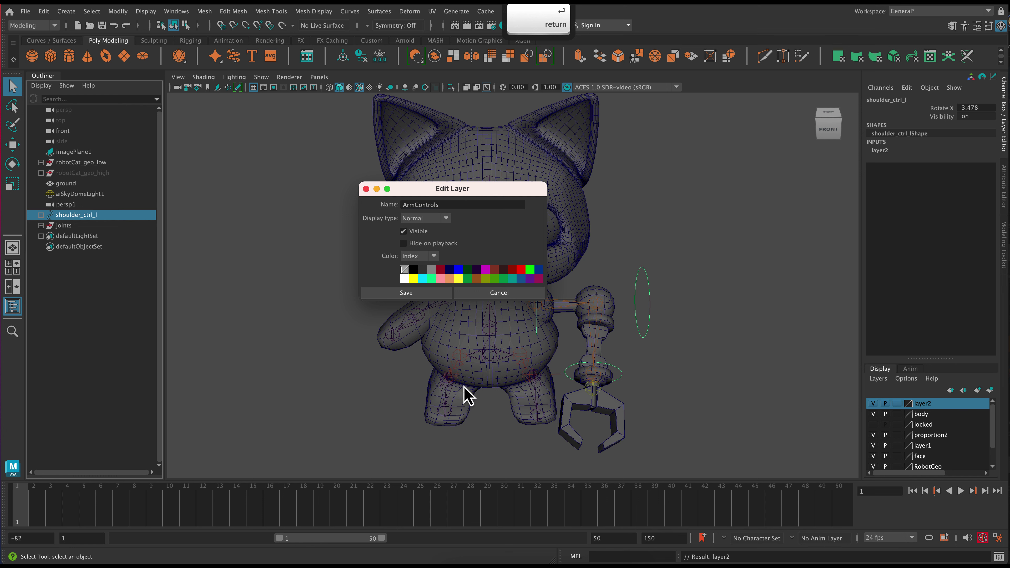
- Save the new display layer as ArmControls and add the upper arm, elbow and pincer geometry to it
{"action": "left_click", "coordinate": [424, 293]}
{"action": "left_click", "coordinate": [592, 304]}
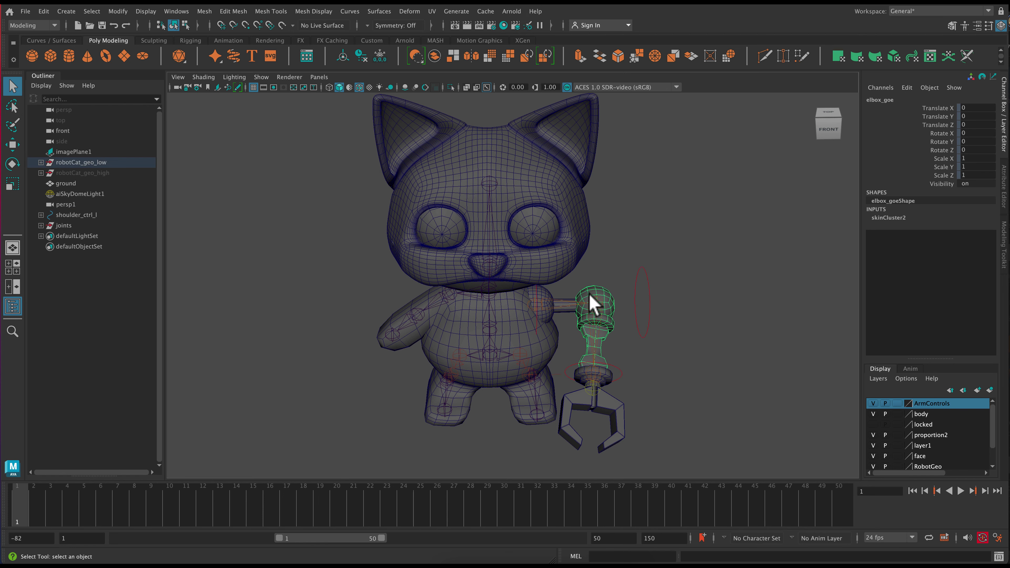
{"action": "left_click", "coordinate": [623, 350]}
{"action": "left_click", "coordinate": [549, 302]}
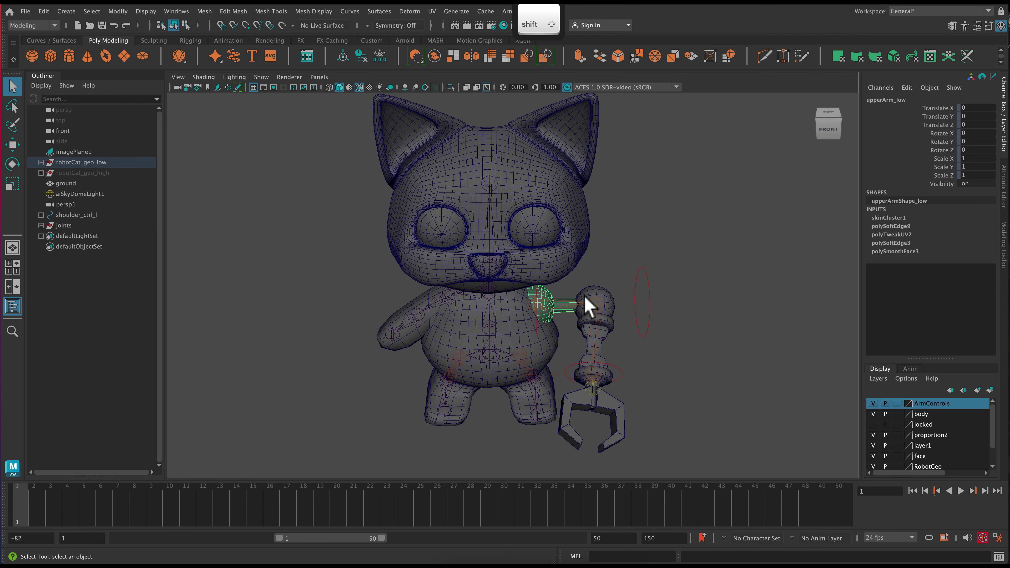
{"action": "left_click", "coordinate": [602, 329], "text": "shift"}
{"action": "left_click", "coordinate": [616, 415], "text": "shift"}
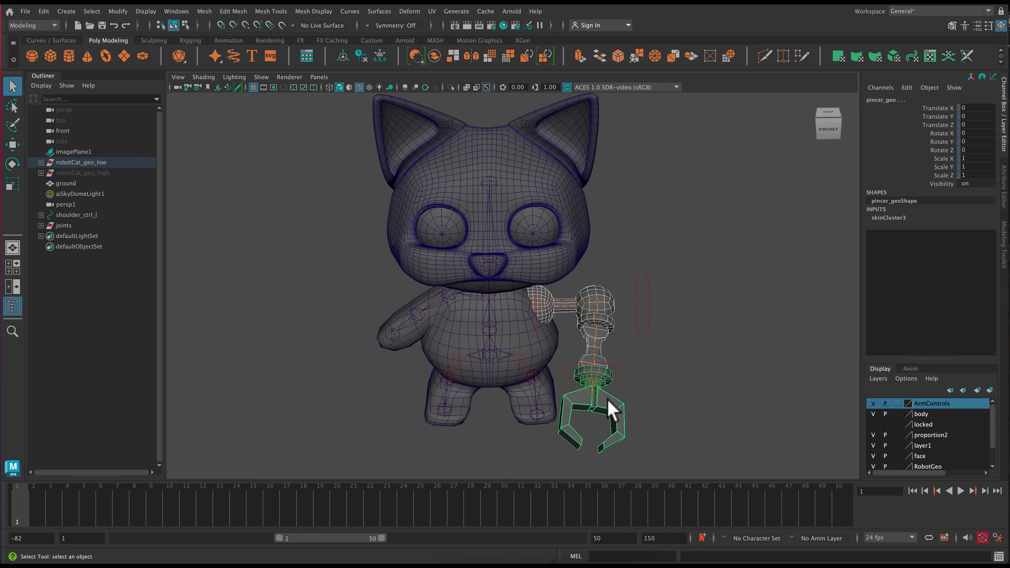
{"action": "left_click", "coordinate": [551, 309]}
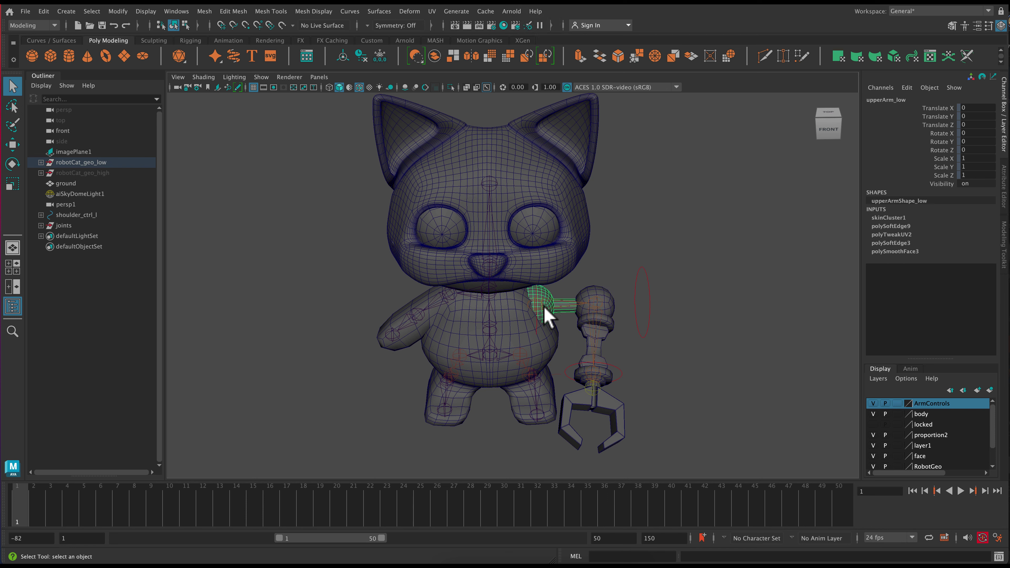
{"action": "left_click", "coordinate": [602, 304], "text": "shift"}
{"action": "left_click", "coordinate": [610, 390], "text": "shift"}
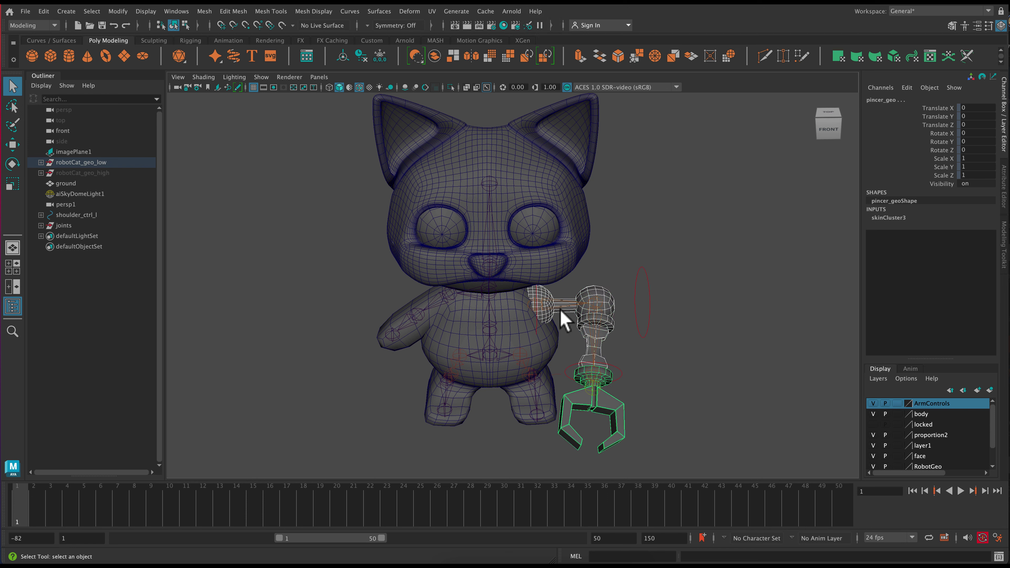
{"action": "right_click", "coordinate": [931, 403]}
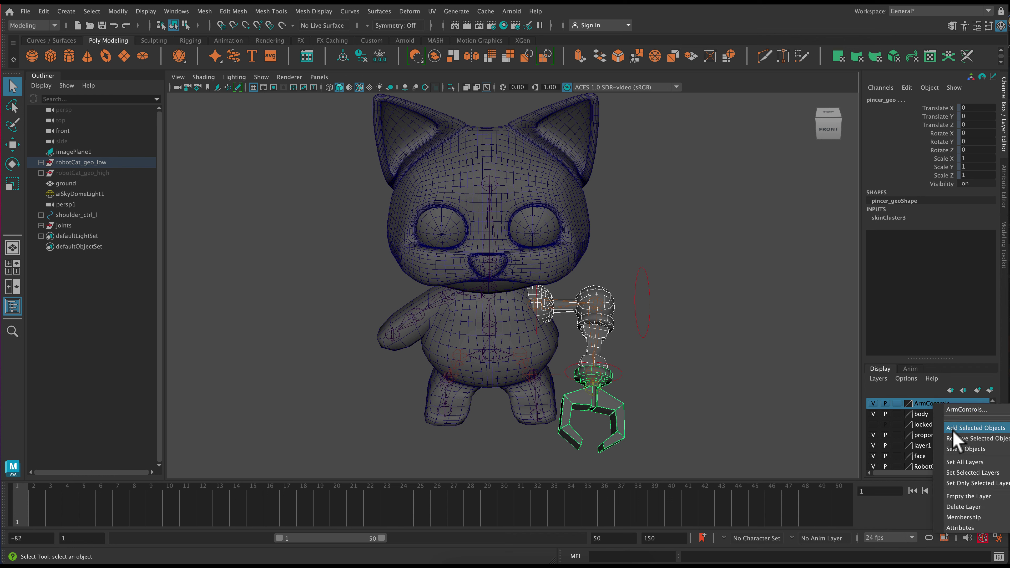
{"action": "left_click", "coordinate": [962, 409]}
- Add the robot arm's shoulder joint chain to the ArmControls layer and hide that layer
{"action": "left_click", "coordinate": [543, 310]}
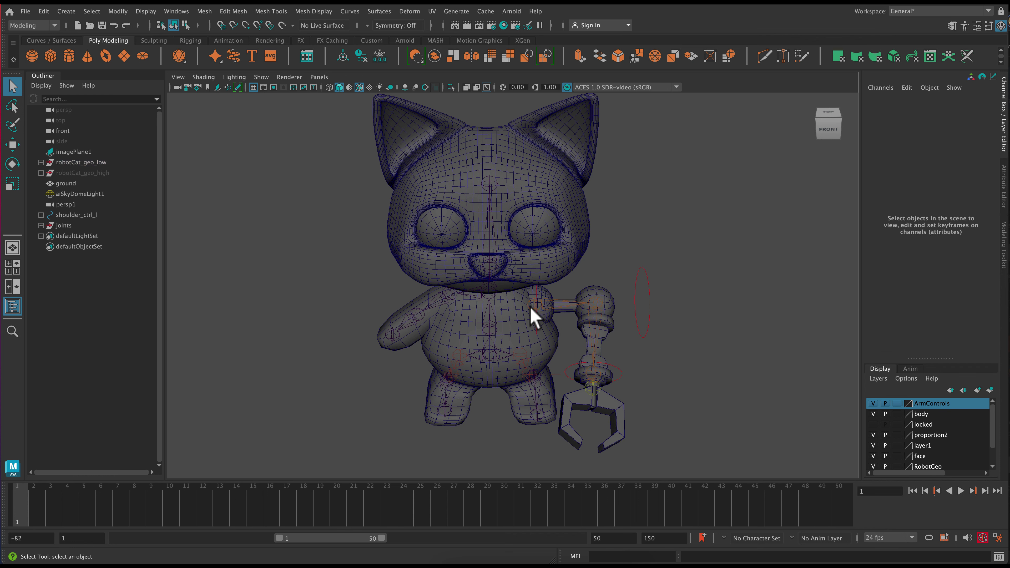
{"action": "left_click", "coordinate": [532, 309]}
{"action": "right_click", "coordinate": [951, 404]}
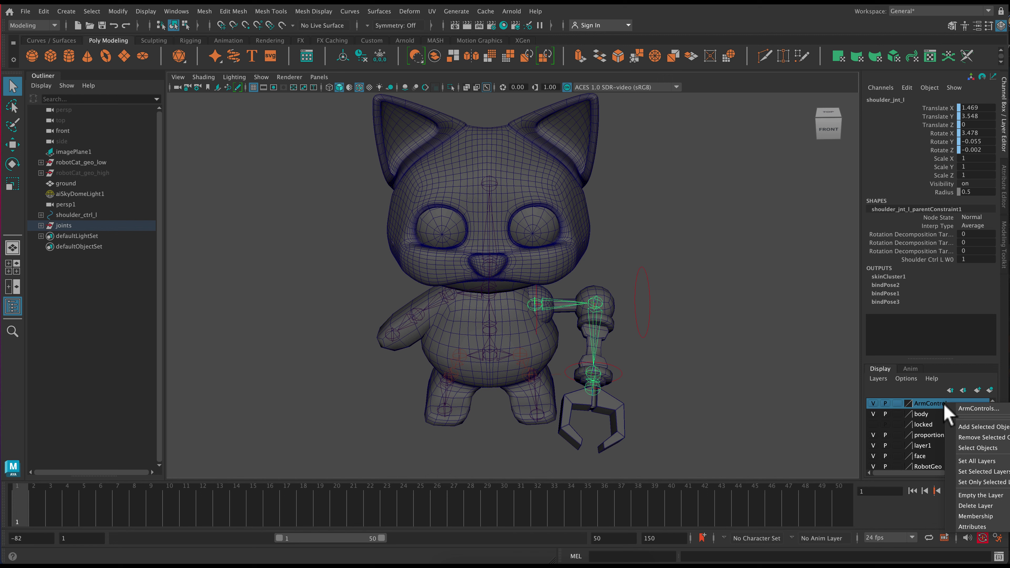
{"action": "left_click", "coordinate": [968, 437]}
{"action": "left_click", "coordinate": [578, 287]}
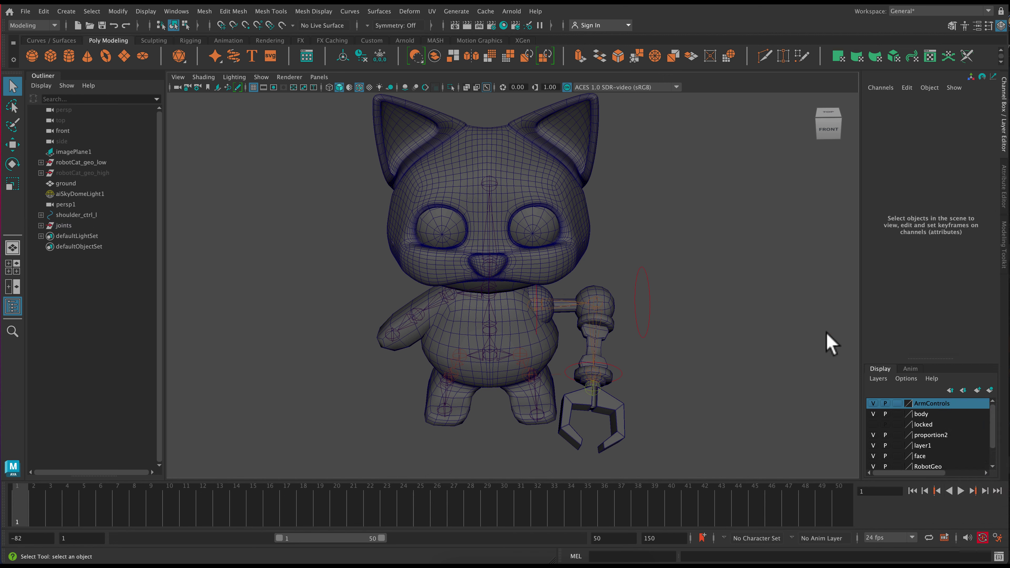
{"action": "left_click", "coordinate": [873, 404]}
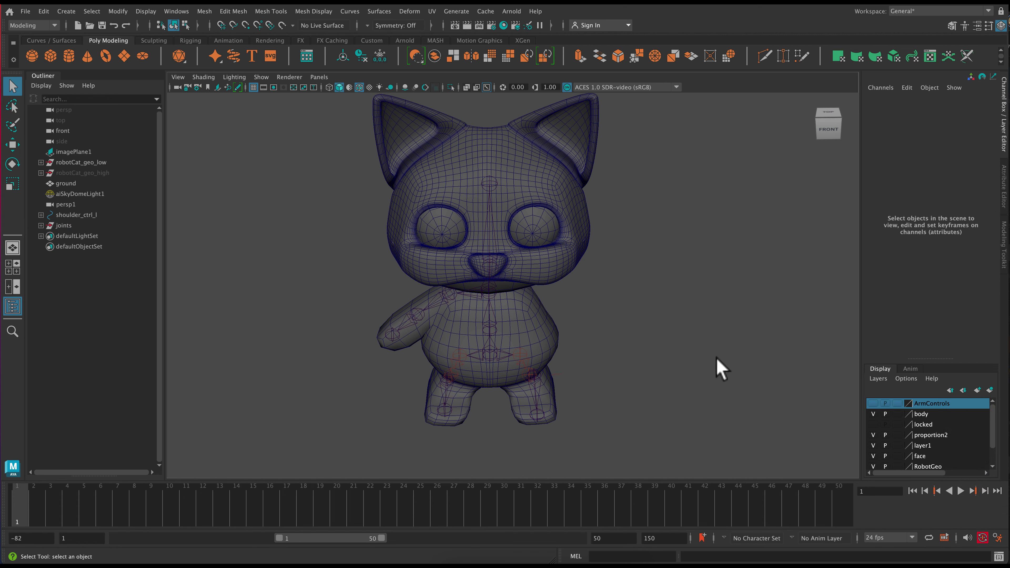
- Combine the head and body meshes into one mesh, clearing its transforms and construction history
{"action": "mouse_move", "coordinate": [717, 360]}
{"action": "left_mouse_down", "text": "alt"}
{"action": "mouse_move", "coordinate": [696, 322]}
{"action": "mouse_move", "coordinate": [733, 349]}
{"action": "left_mouse_up", "text": "alt"}
{"action": "right_click_drag", "start_coordinate": [732, 350], "coordinate": [659, 318], "text": "alt"}
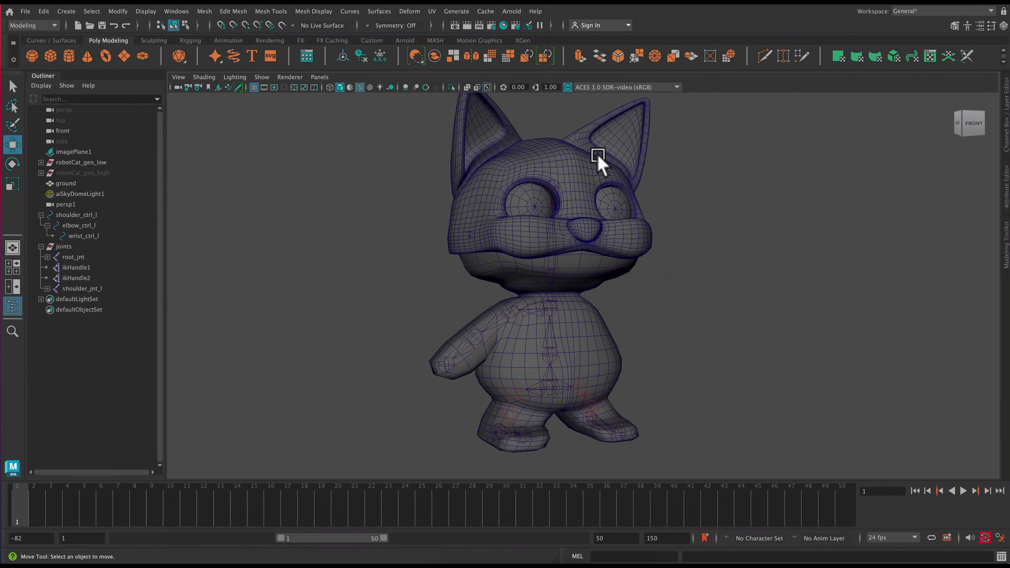
{"action": "left_click", "coordinate": [586, 230]}
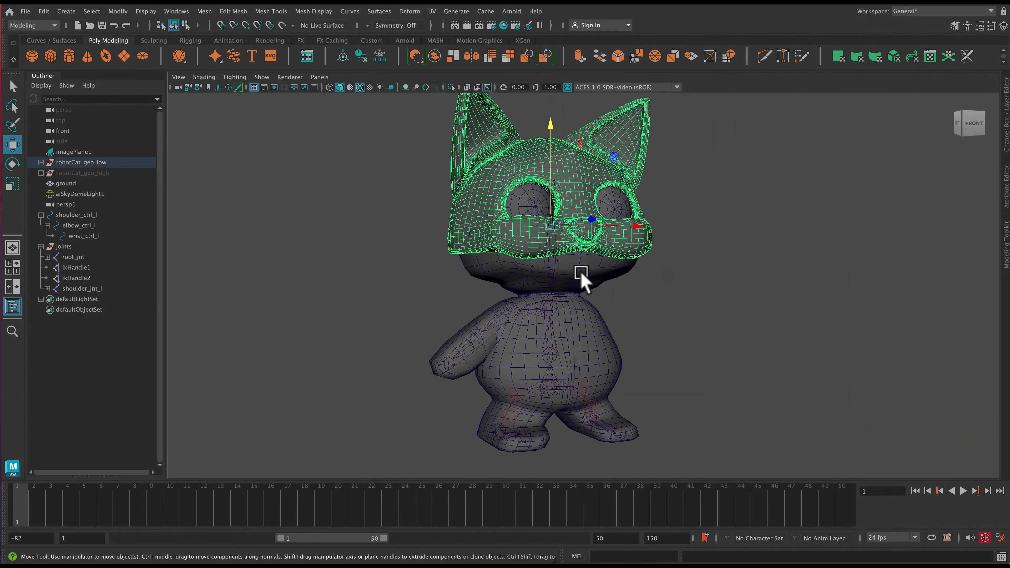
{"action": "left_click", "coordinate": [581, 273], "text": "shift"}
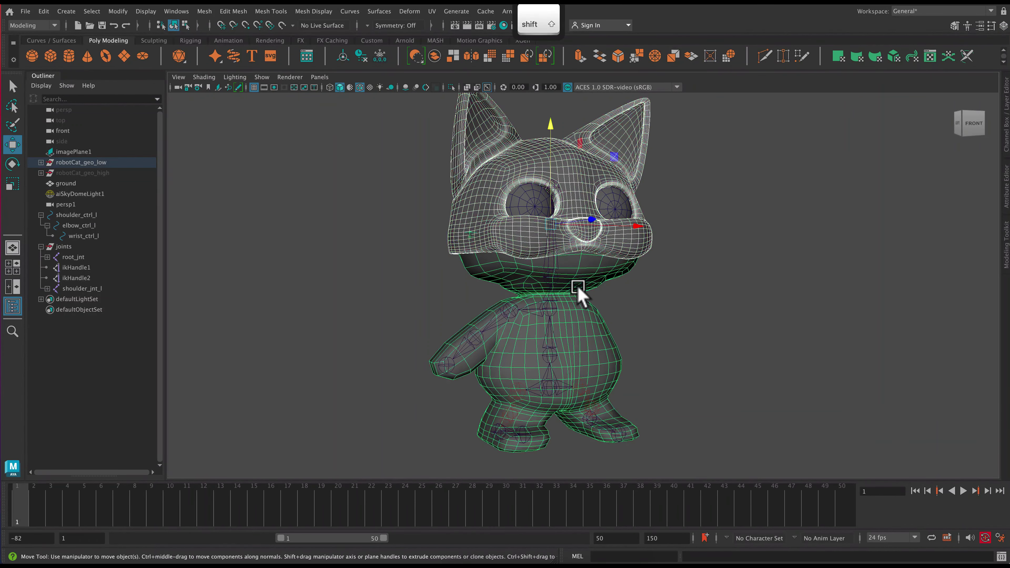
{"action": "left_click", "coordinate": [1005, 265]}
{"action": "left_click", "coordinate": [882, 293]}
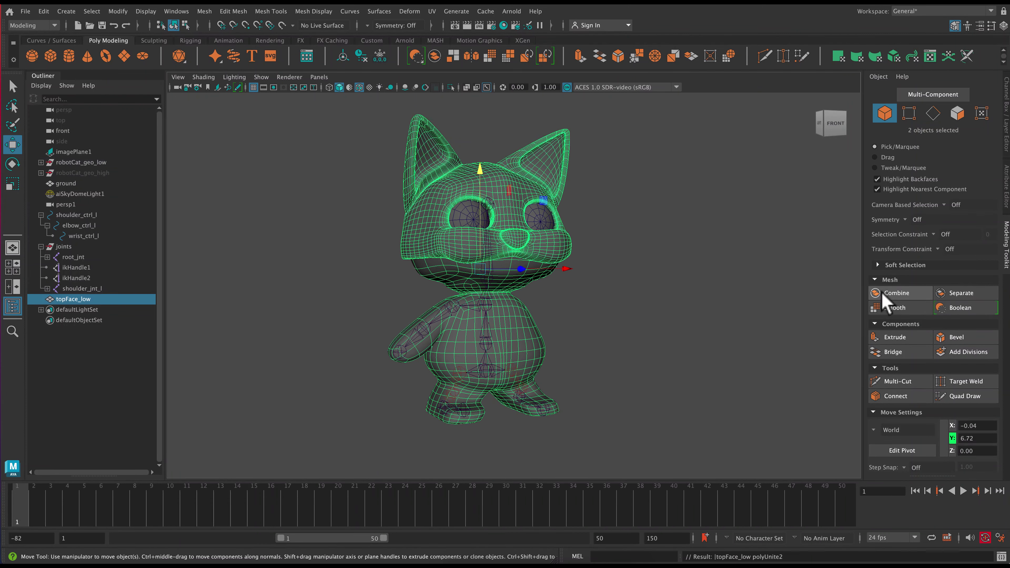
{"action": "left_click", "coordinate": [370, 63]}
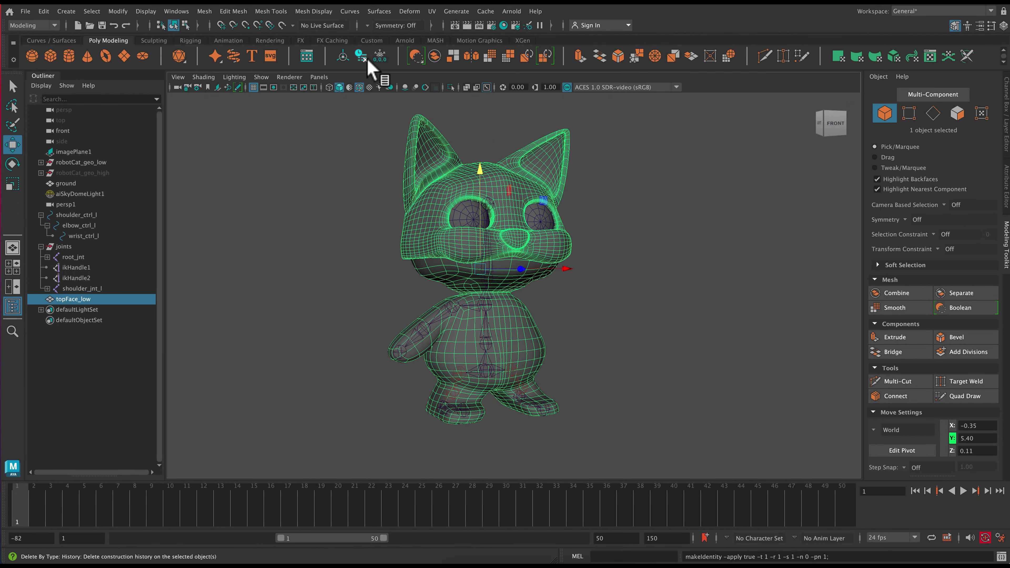
- Move the combined mesh into the robotCat_geo_low group and delete the leftover topFace_low node there
{"action": "left_click_drag", "start_coordinate": [79, 300], "coordinate": [56, 163]}
{"action": "left_click", "coordinate": [93, 175]}
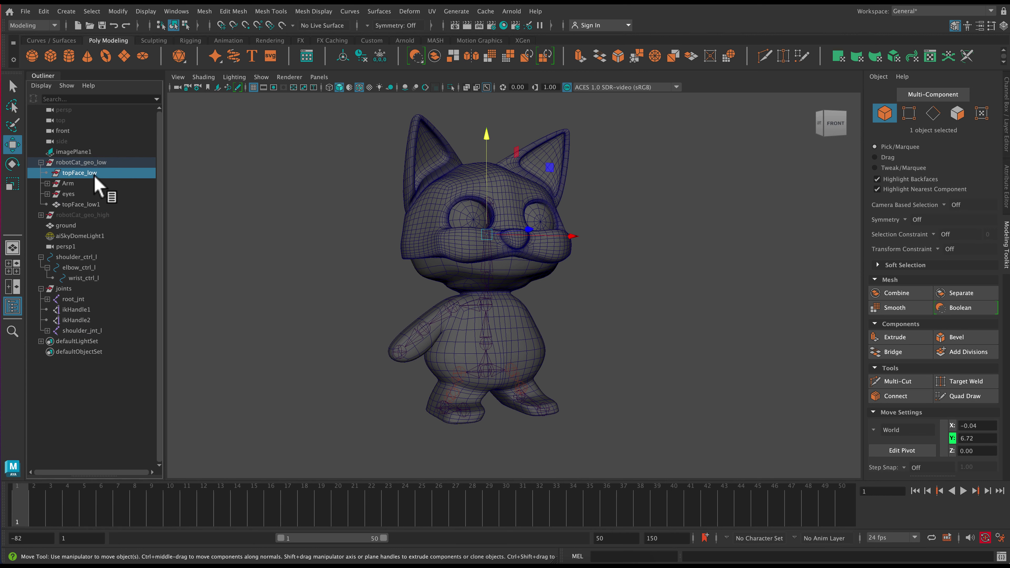
{"action": "left_click", "coordinate": [89, 204]}
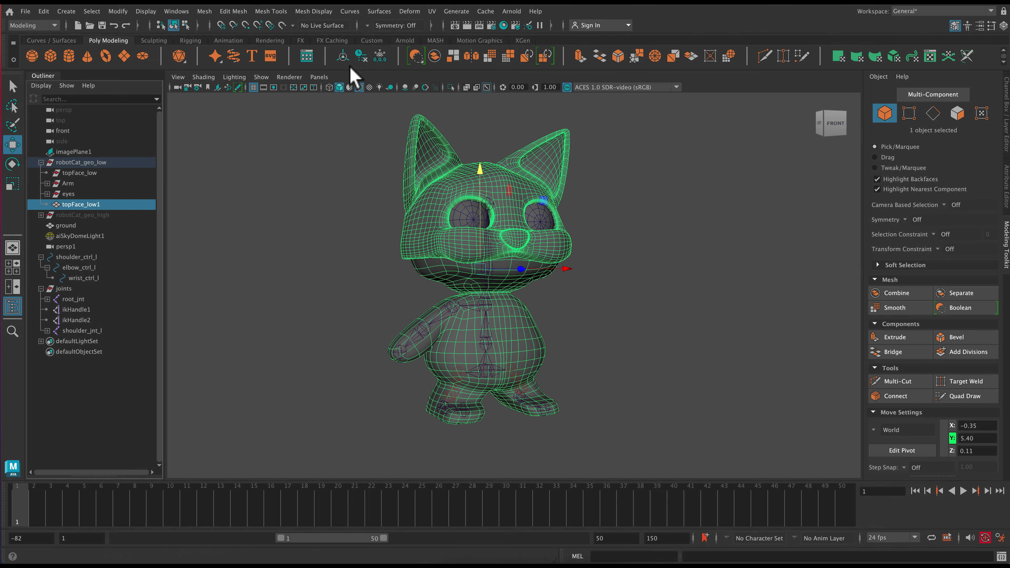
{"action": "left_click", "coordinate": [103, 172]}
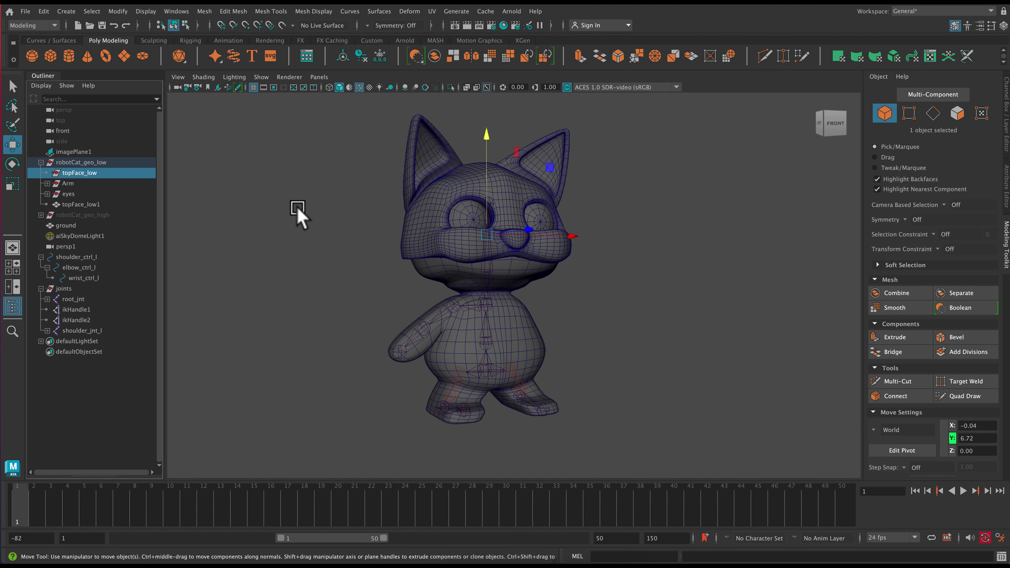
{"action": "key", "text": "BackSpace"}
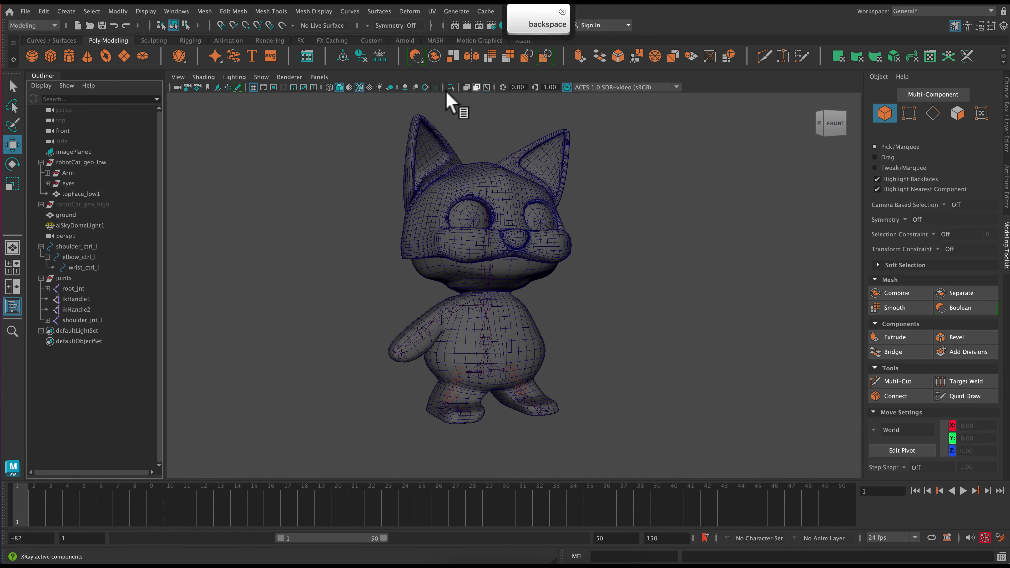
{"action": "left_click", "coordinate": [369, 87]}
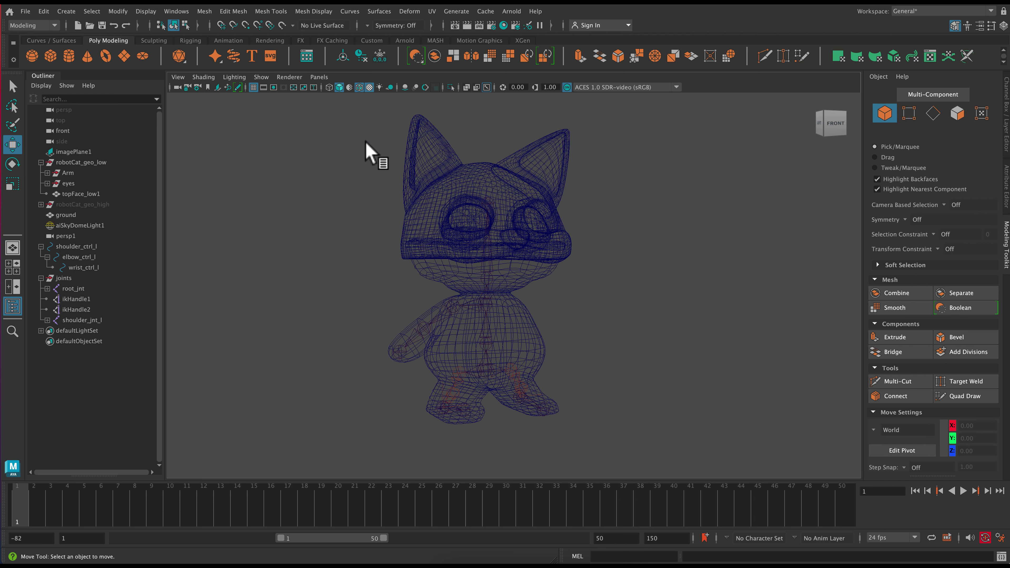
{"action": "key", "text": "6"}
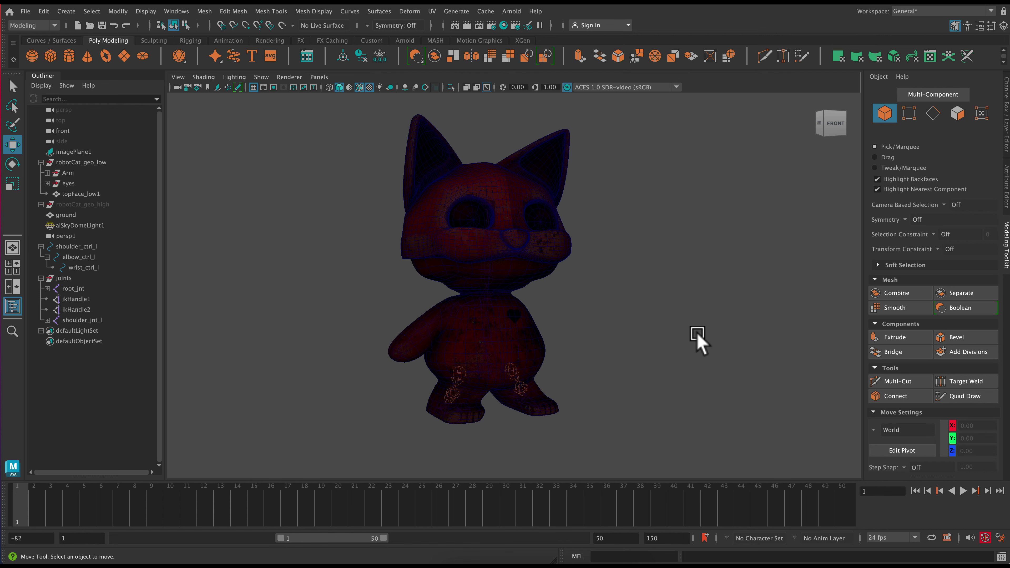
{"action": "mouse_move", "coordinate": [683, 350]}
{"action": "left_mouse_down", "text": "alt"}
{"action": "mouse_move", "coordinate": [528, 350]}
{"action": "mouse_move", "coordinate": [697, 349]}
{"action": "mouse_move", "coordinate": [672, 354]}
{"action": "mouse_move", "coordinate": [681, 354]}
{"action": "left_mouse_up", "text": "alt"}
{"action": "left_click", "coordinate": [369, 87]}
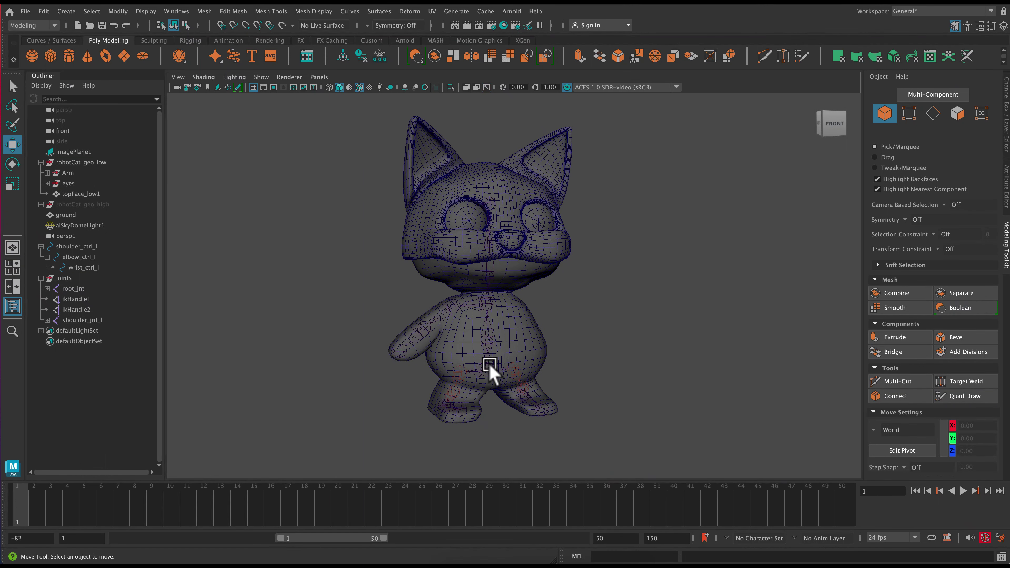
- Bind the combined cat mesh to the root joint's hierarchy using the Closest distance method, Classic linear skinning and 5 max influences
{"action": "left_click", "coordinate": [497, 388]}
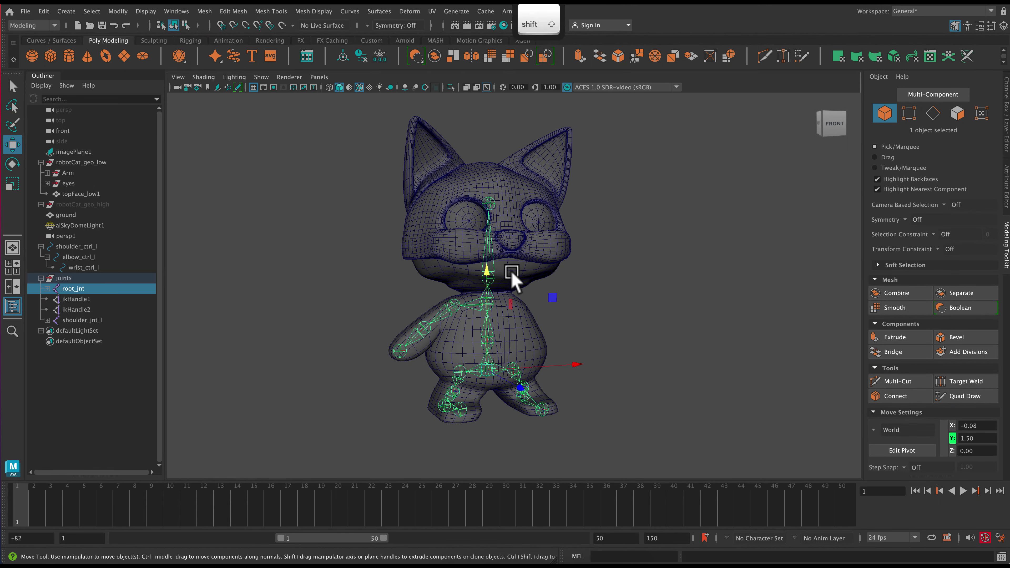
{"action": "left_click", "coordinate": [495, 267], "text": "shift"}
{"action": "left_click", "coordinate": [272, 12]}
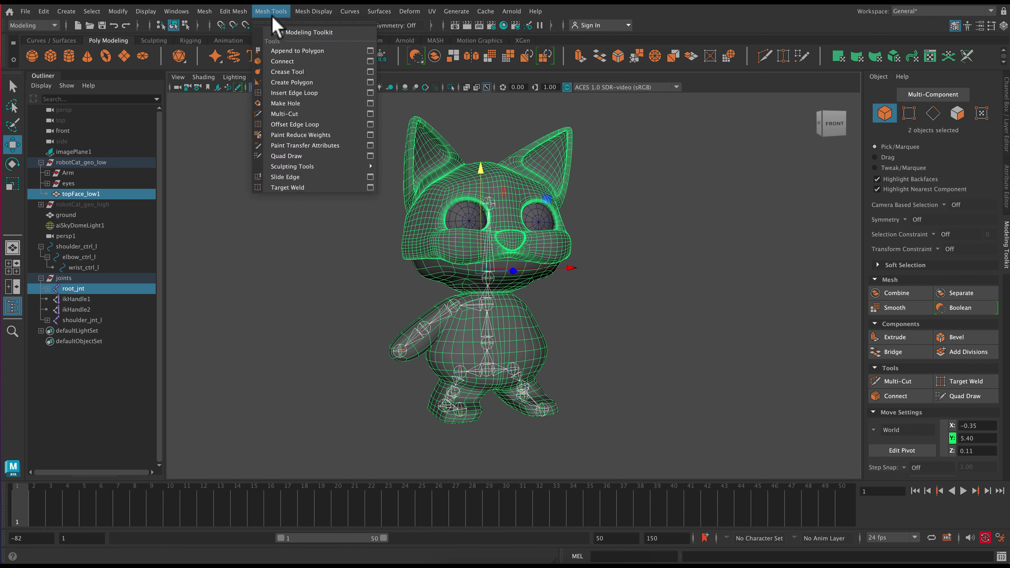
{"action": "mouse_move", "coordinate": [238, 12]}
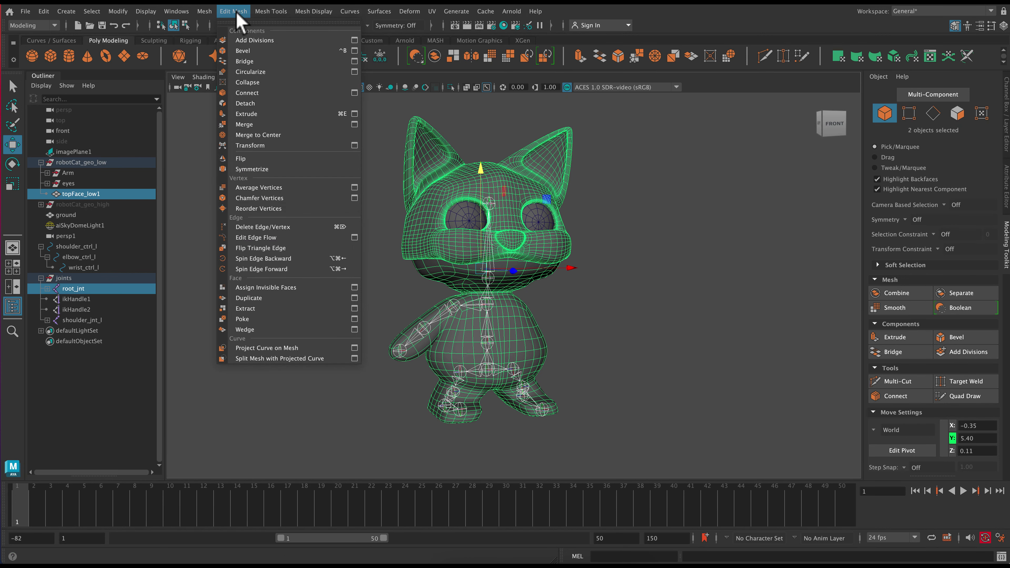
{"action": "left_click", "coordinate": [42, 38]}
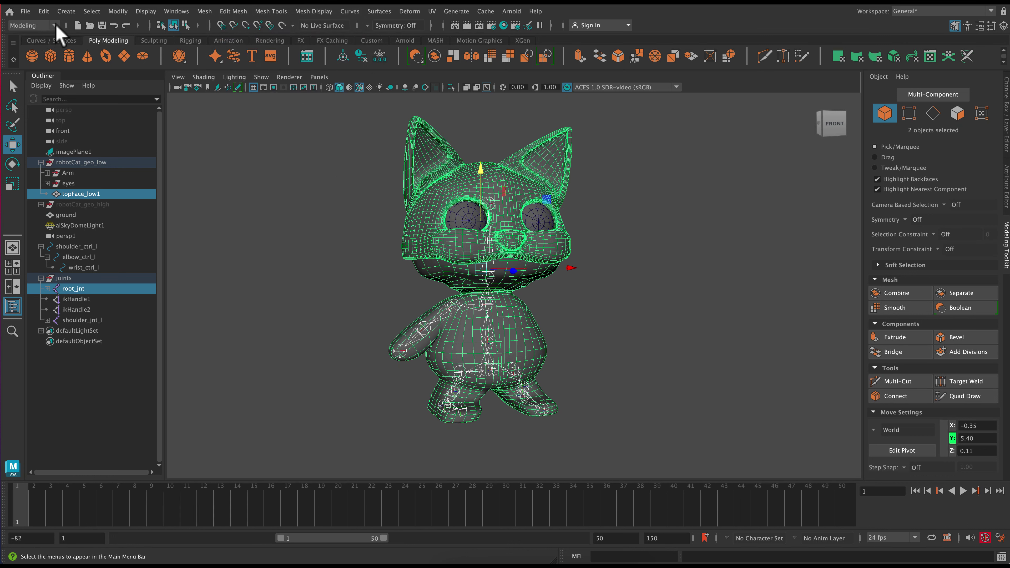
{"action": "left_click", "coordinate": [53, 25]}
{"action": "left_click", "coordinate": [39, 47]}
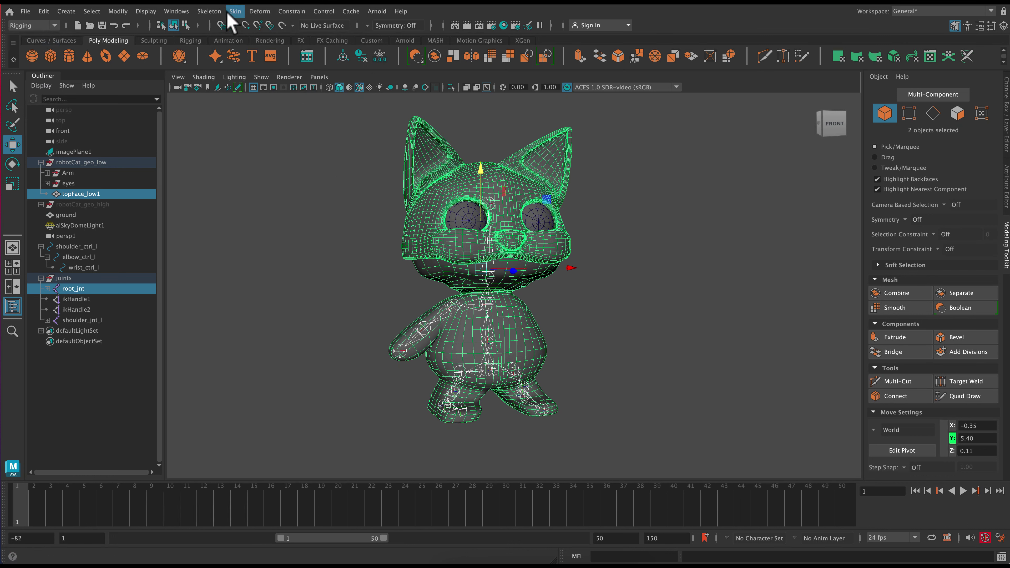
{"action": "left_click", "coordinate": [217, 11]}
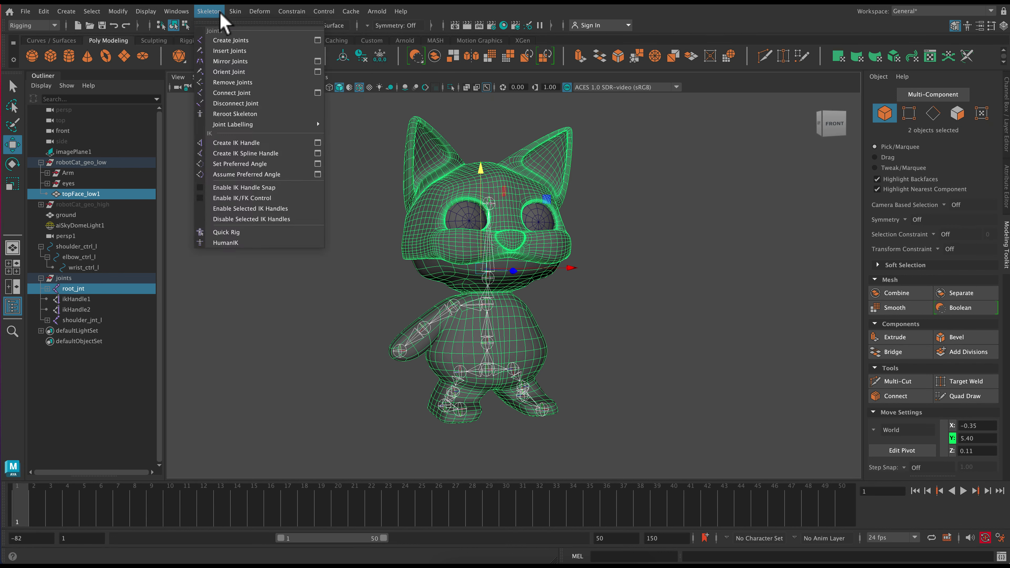
{"action": "mouse_move", "coordinate": [236, 12]}
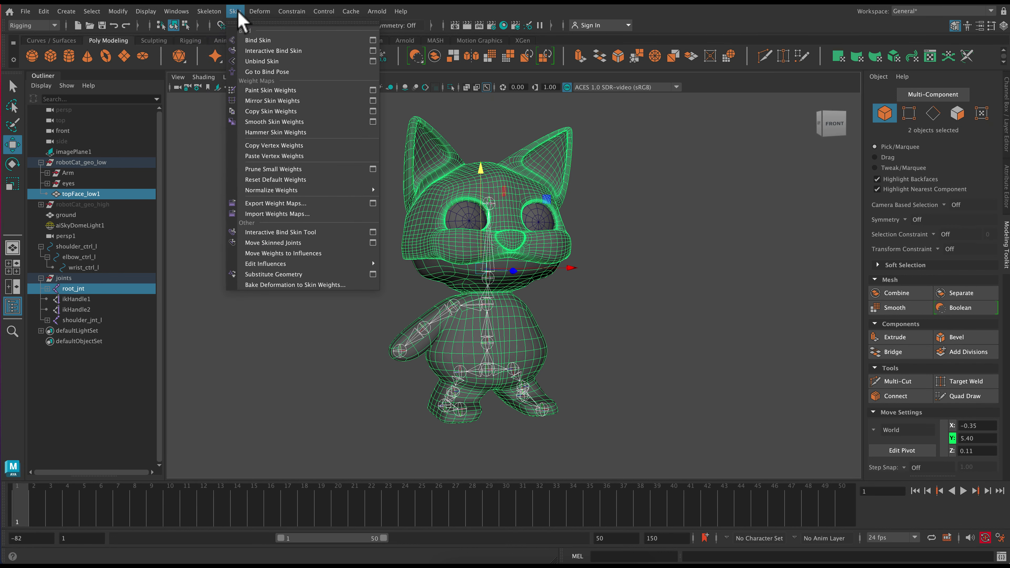
{"action": "left_click", "coordinate": [373, 40]}
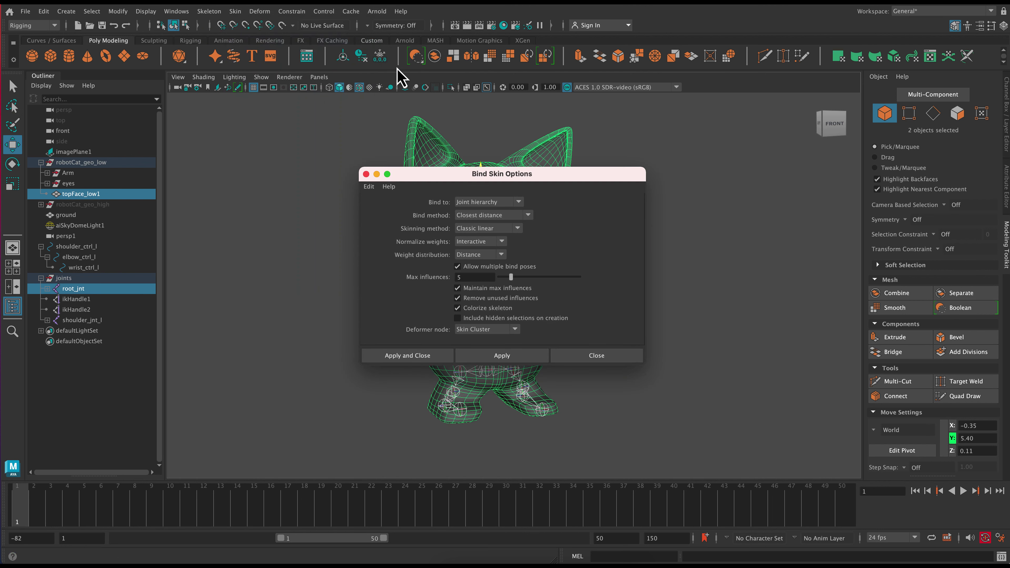
{"action": "left_click", "coordinate": [489, 200]}
{"action": "left_click", "coordinate": [493, 201]}
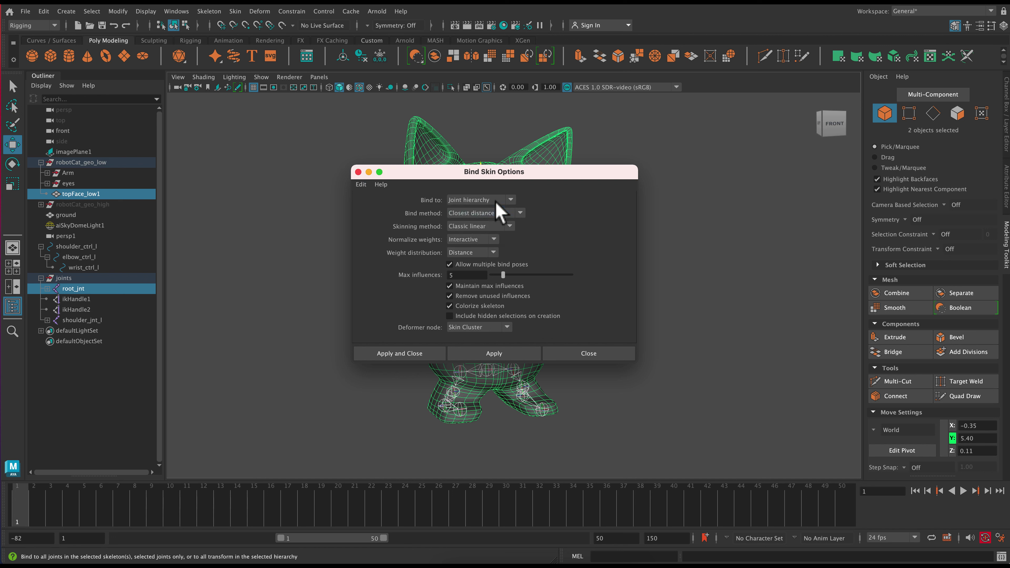
{"action": "left_click", "coordinate": [398, 354]}
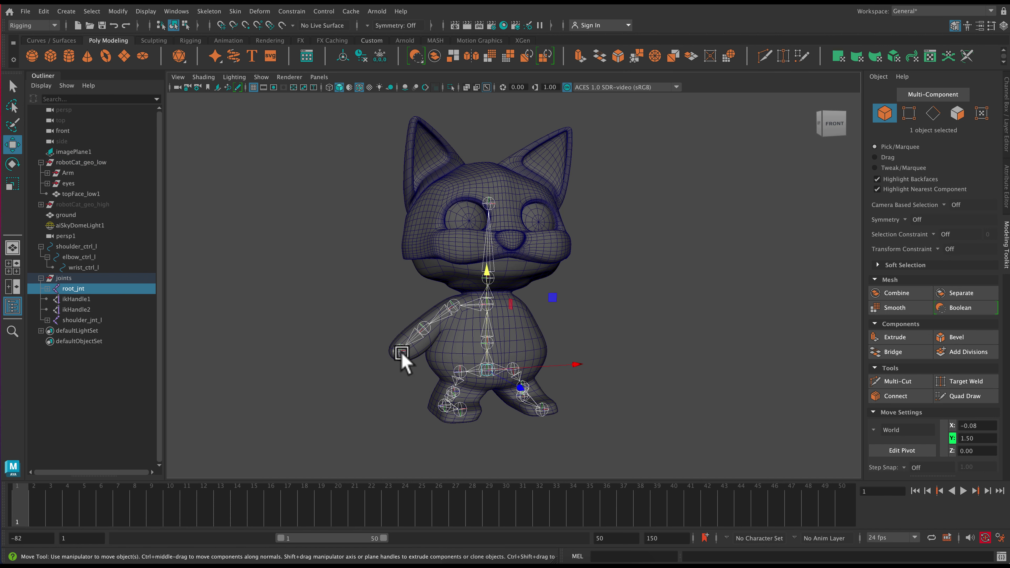
{"action": "left_click", "coordinate": [650, 320]}
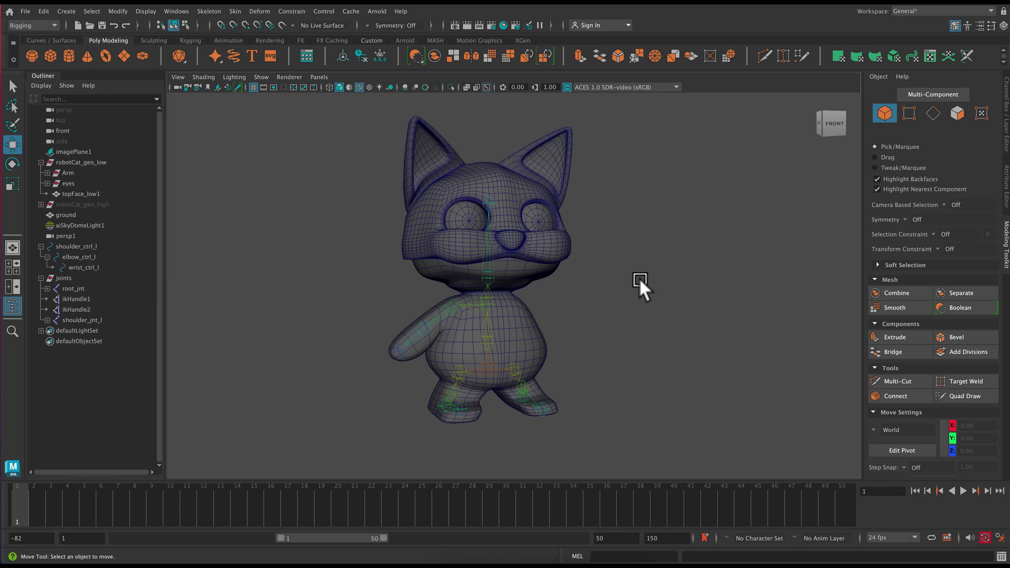
- Test-rotate the neck joint to check how the head deforms, and undo the rotations
{"action": "left_click", "coordinate": [489, 277]}
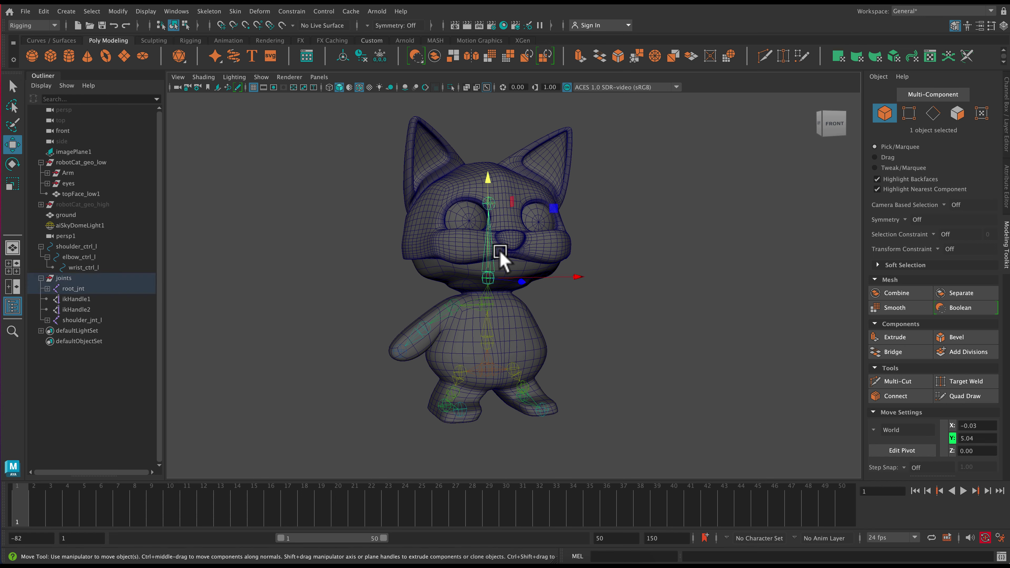
{"action": "key", "text": "e"}
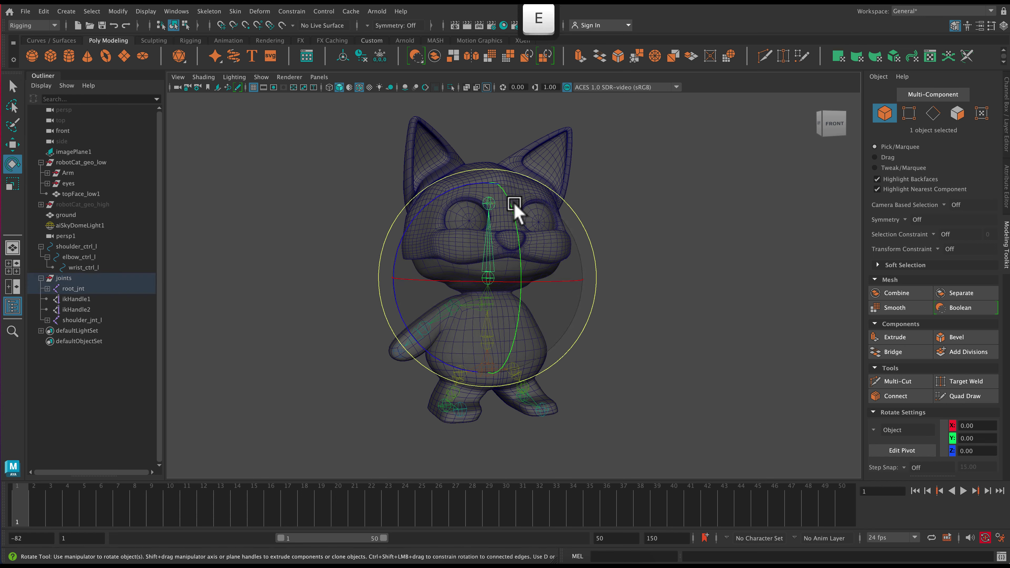
{"action": "mouse_move", "coordinate": [512, 212]}
{"action": "left_mouse_down"}
{"action": "mouse_move", "coordinate": [532, 273]}
{"action": "mouse_move", "coordinate": [514, 176]}
{"action": "mouse_move", "coordinate": [518, 225]}
{"action": "left_mouse_up"}
{"action": "key", "text": "super+z"}
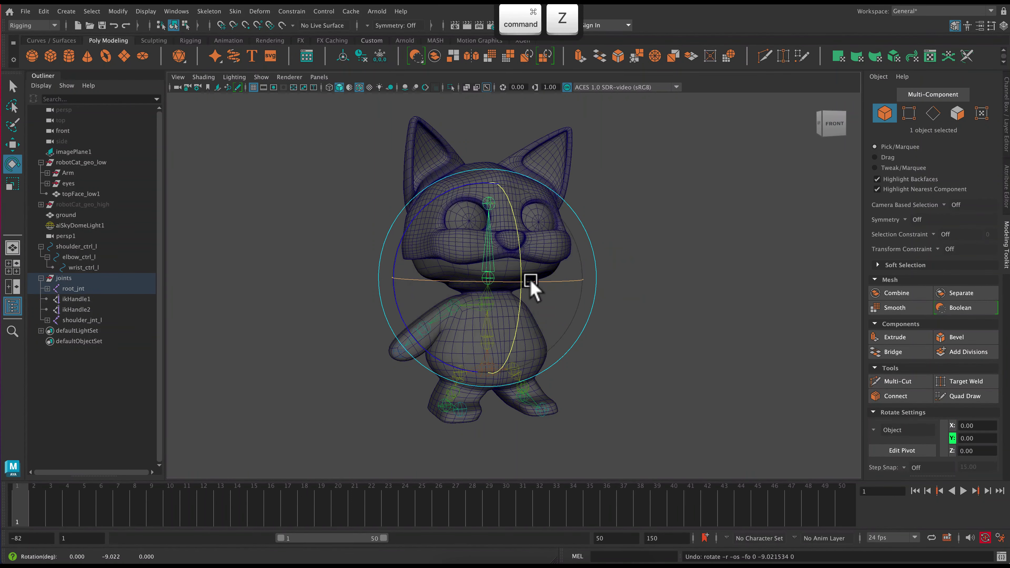
{"action": "left_click_drag", "start_coordinate": [522, 237], "coordinate": [484, 163]}
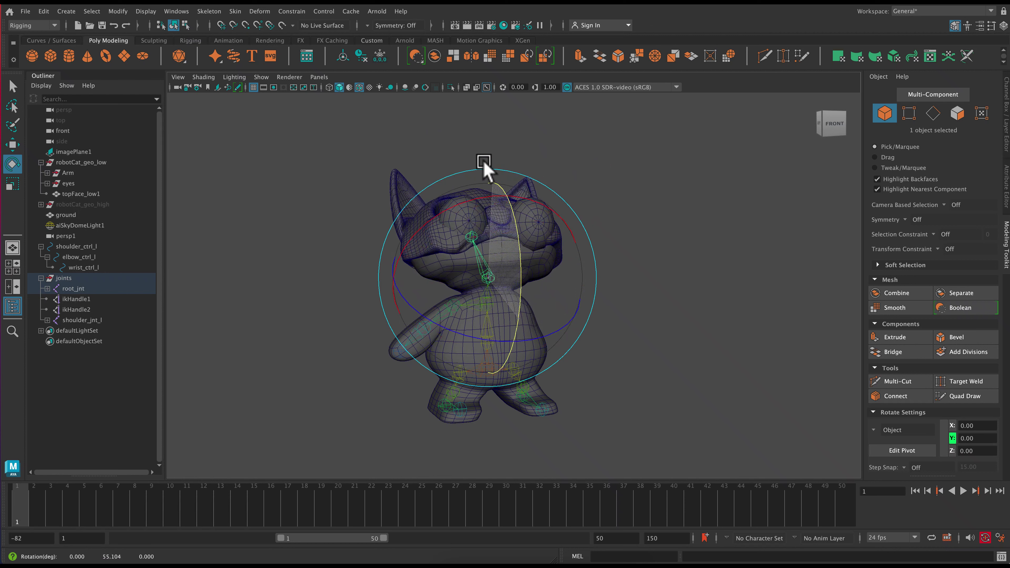
{"action": "key", "text": "super+z"}
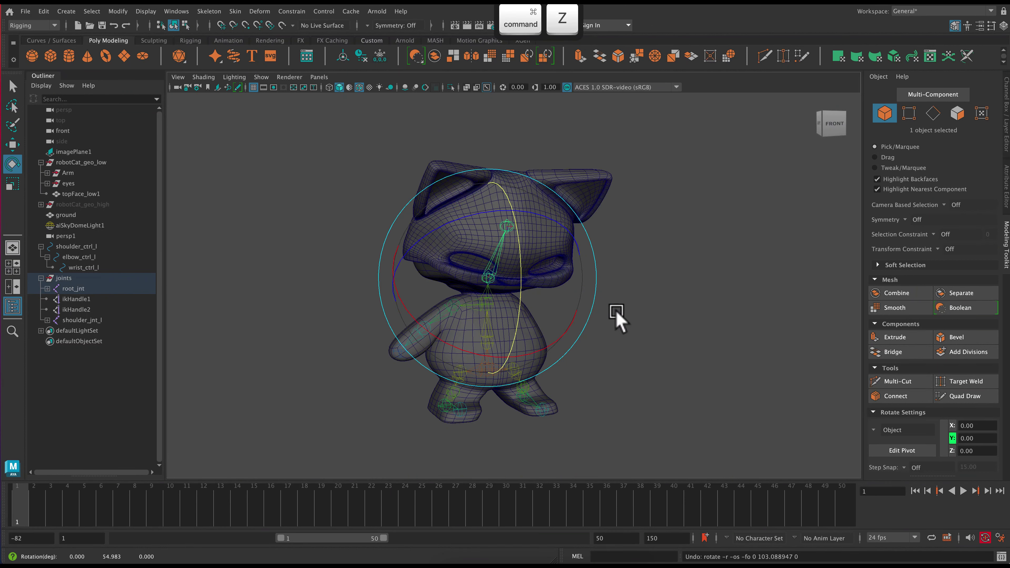
{"action": "key", "text": "super+z"}
{"action": "left_click", "coordinate": [609, 322]}
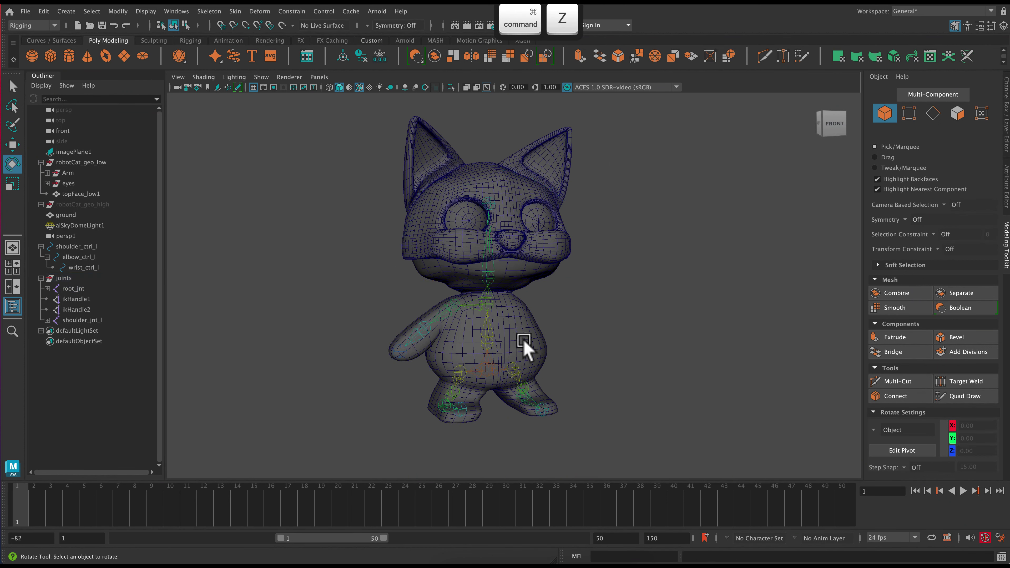
- Test-rotate the bound arm's elbow joint to check how the forearm deforms, and undo the rotation
{"action": "left_click", "coordinate": [427, 333]}
{"action": "left_click_drag", "start_coordinate": [349, 270], "coordinate": [441, 375]}
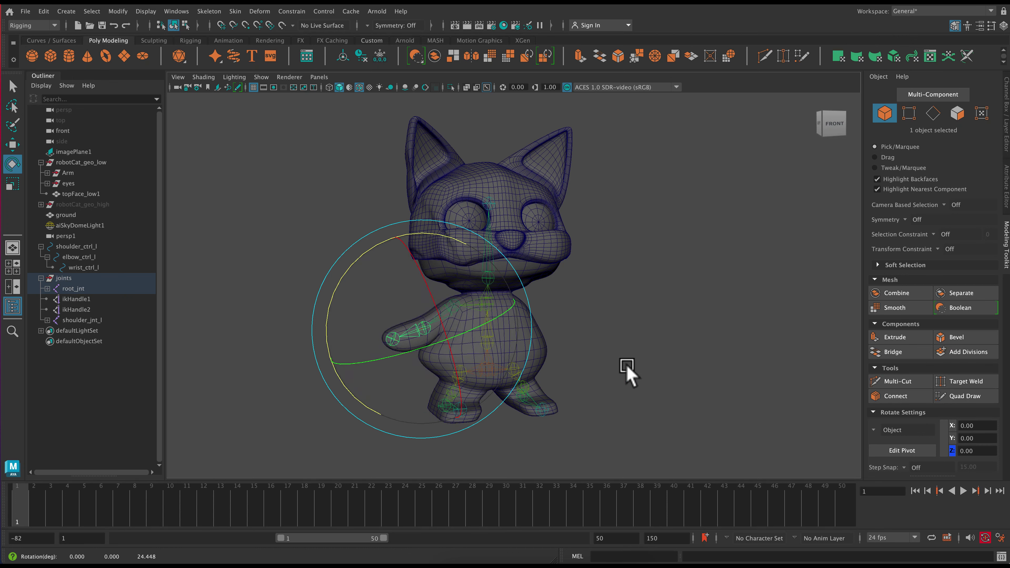
{"action": "key", "text": "ctrl+z"}
{"action": "key", "text": "ctrl+z"}
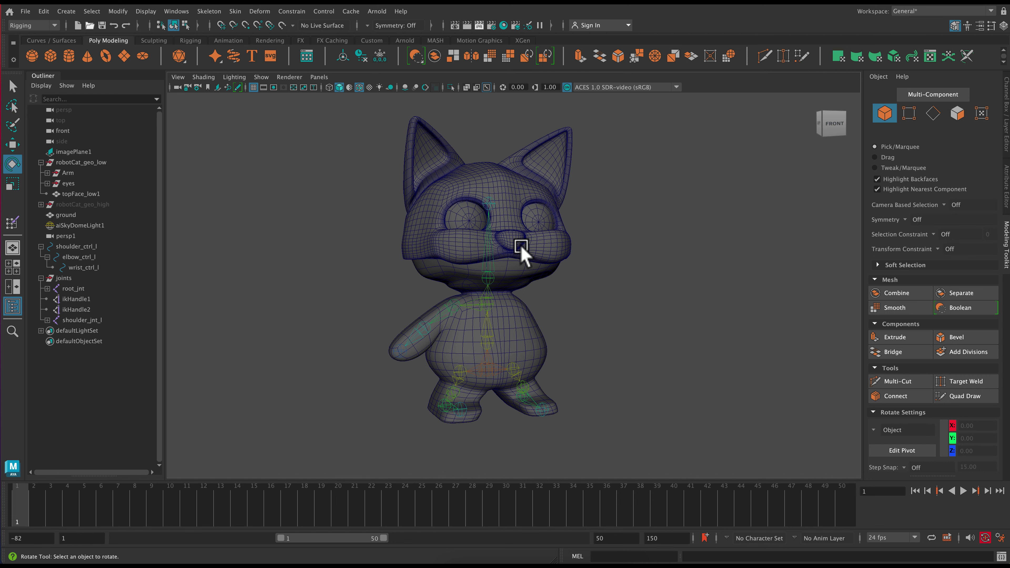
{"action": "left_click", "coordinate": [490, 201]}
{"action": "left_click", "coordinate": [512, 343]}
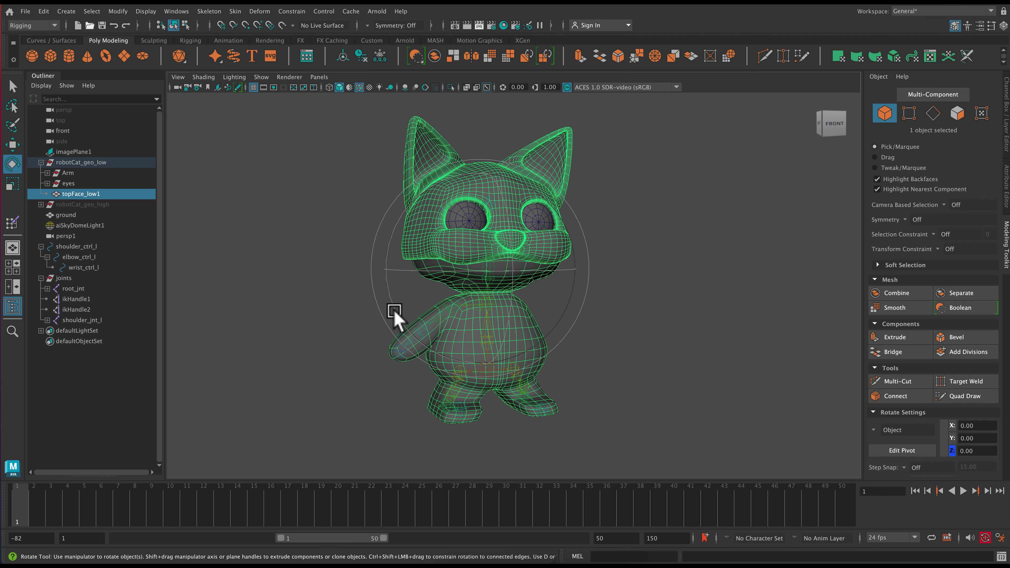
{"action": "left_click", "coordinate": [815, 408]}
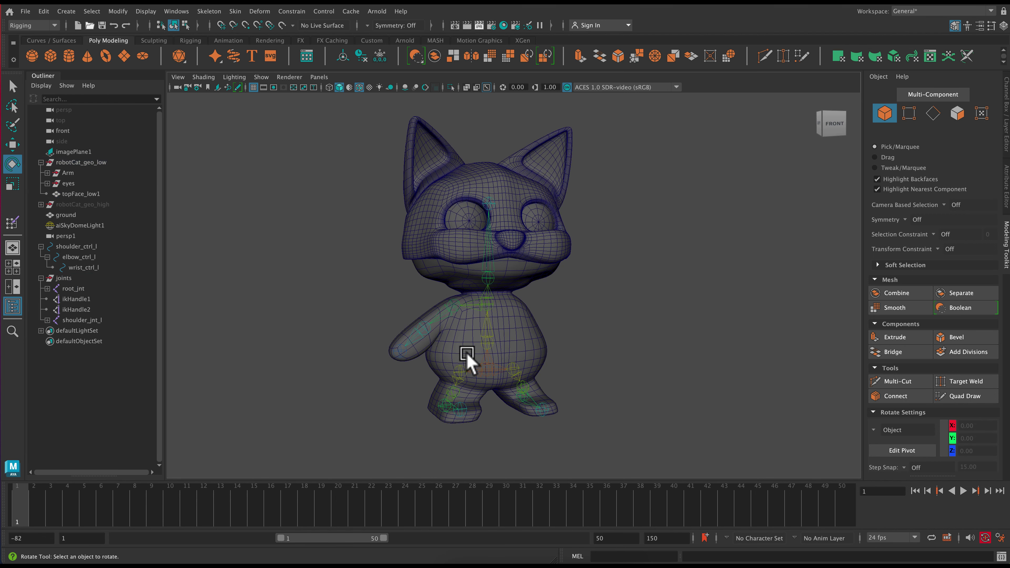
{"action": "left_click", "coordinate": [418, 334]}
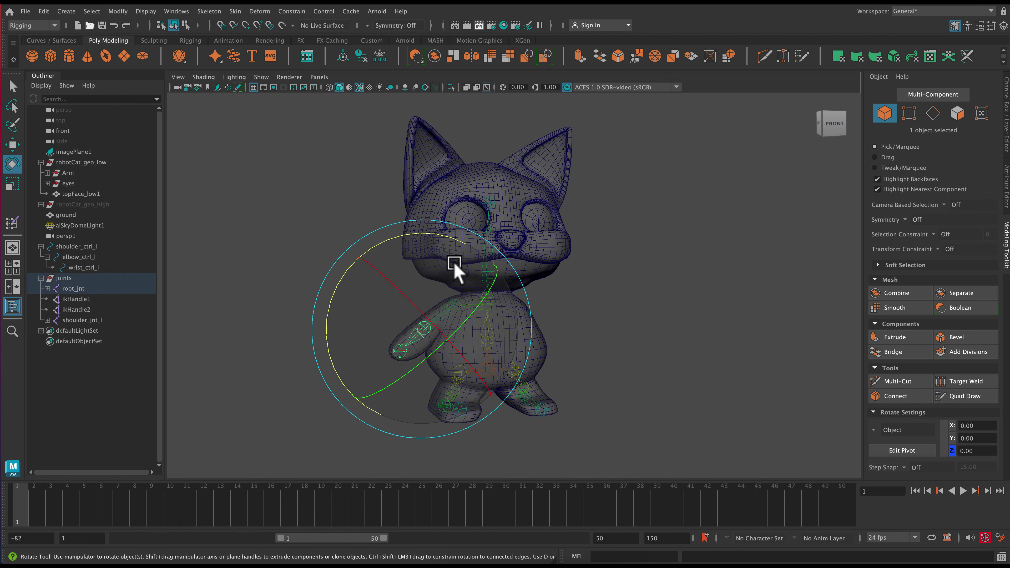
- Start the Paint Skin Weights tool on the combined cat mesh with its tool settings open
{"action": "left_click", "coordinate": [494, 177]}
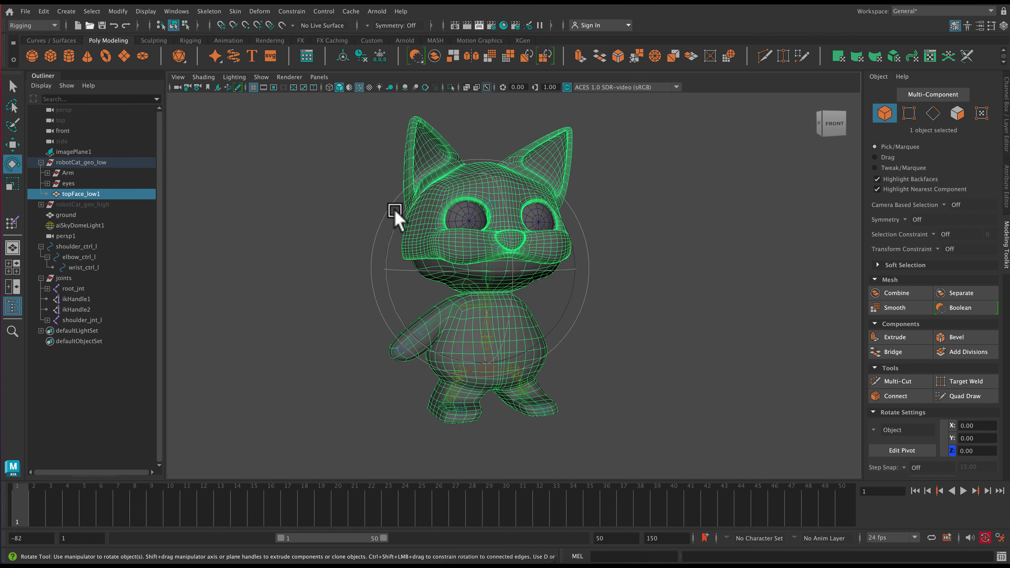
{"action": "left_click", "coordinate": [235, 11]}
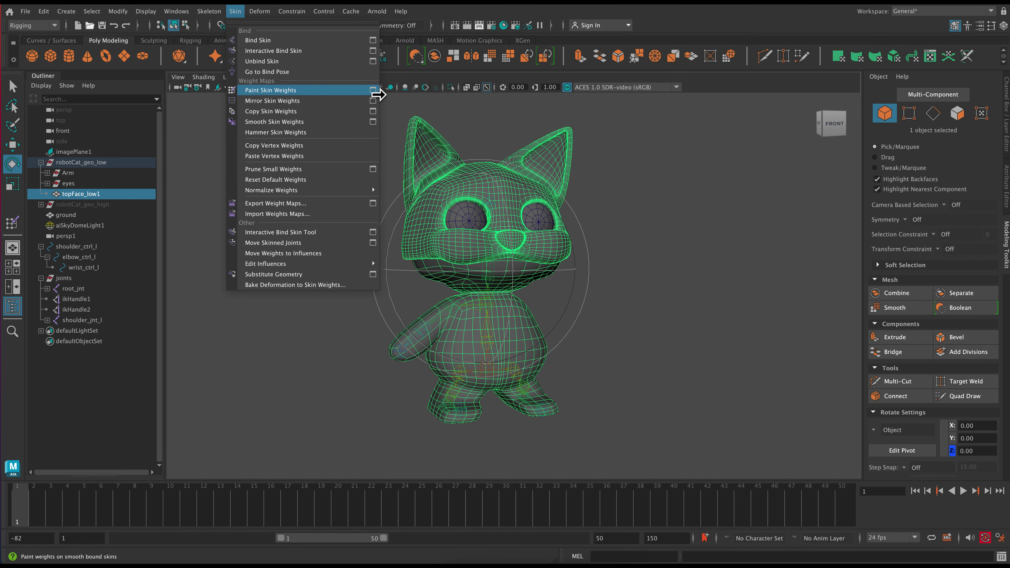
{"action": "left_click", "coordinate": [373, 91]}
{"action": "mouse_move", "coordinate": [217, 79]}
{"action": "left_mouse_down"}
{"action": "mouse_move", "coordinate": [232, 91]}
{"action": "mouse_move", "coordinate": [222, 94]}
{"action": "left_mouse_up"}
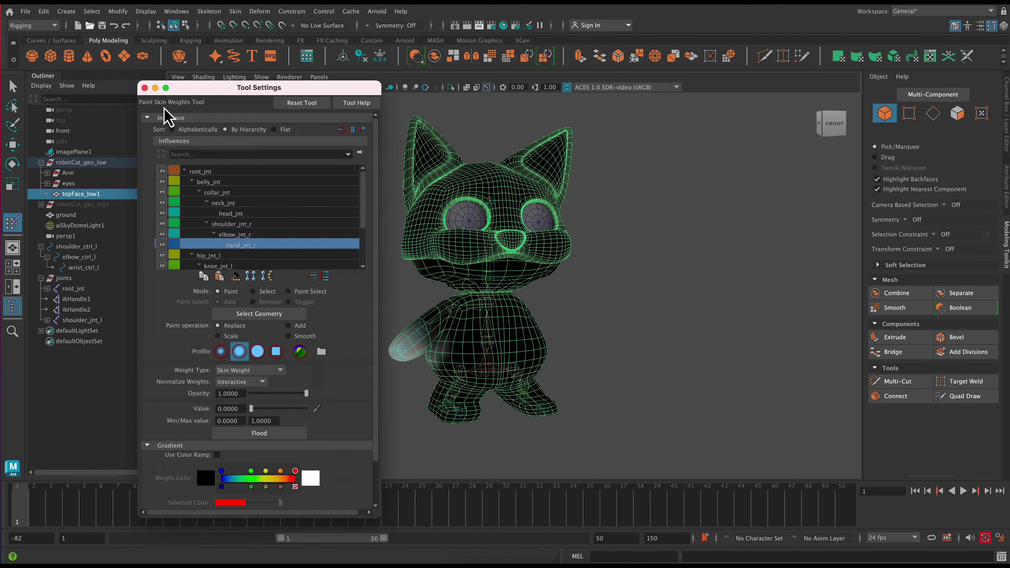
- Examine which mesh areas root_jnt, belly_jnt, collar_jnt and neck_jnt influence
{"action": "left_click", "coordinate": [227, 171]}
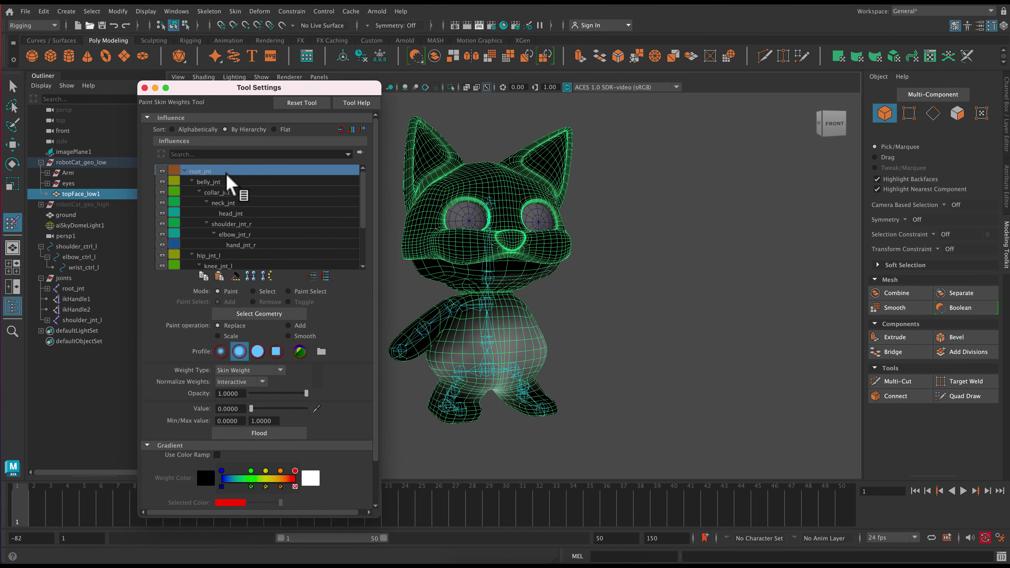
{"action": "left_click", "coordinate": [230, 181]}
{"action": "left_click", "coordinate": [235, 192]}
{"action": "left_click", "coordinate": [240, 202]}
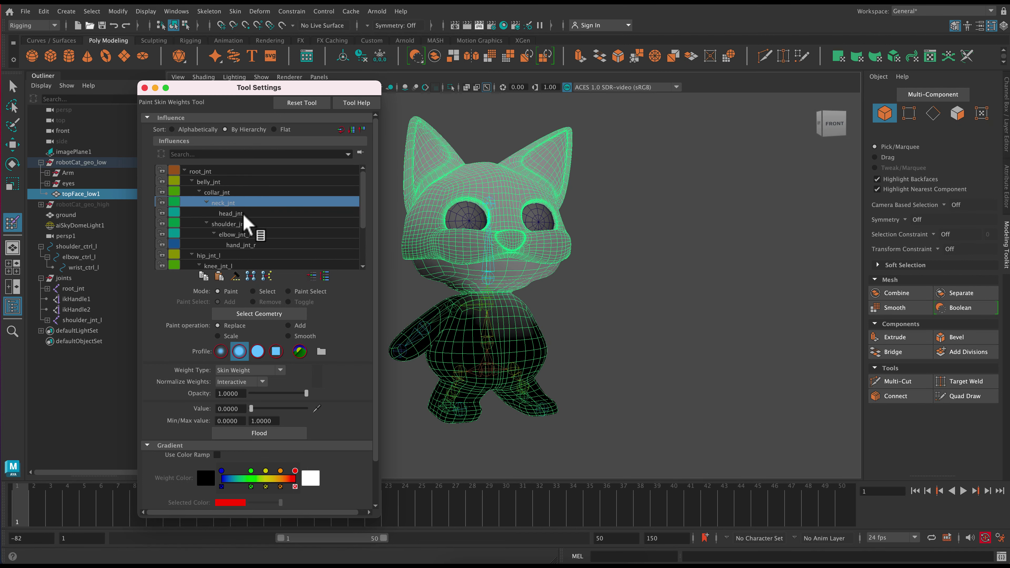
{"action": "left_click", "coordinate": [248, 172]}
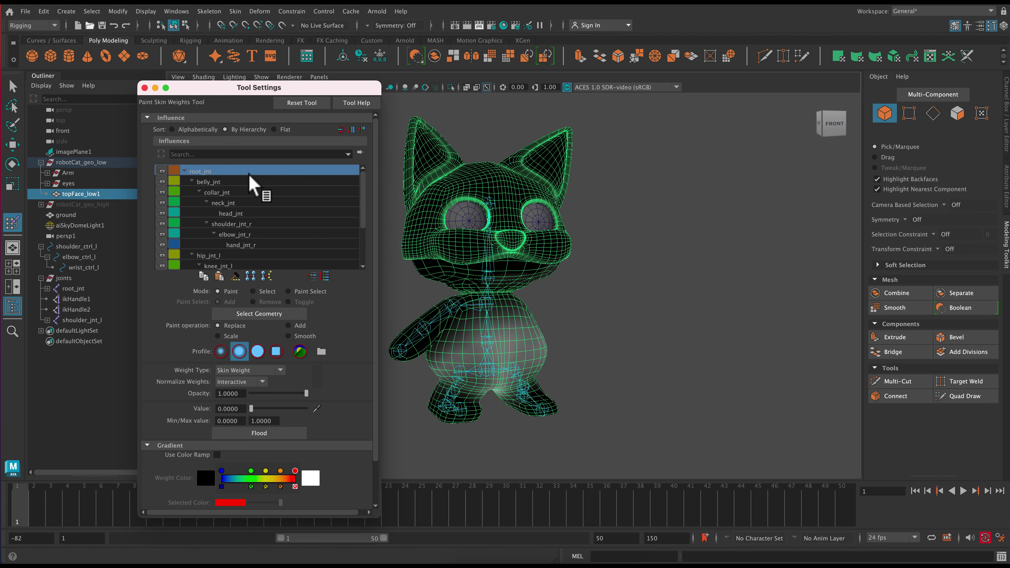
{"action": "left_click", "coordinate": [252, 181]}
{"action": "left_click", "coordinate": [255, 192]}
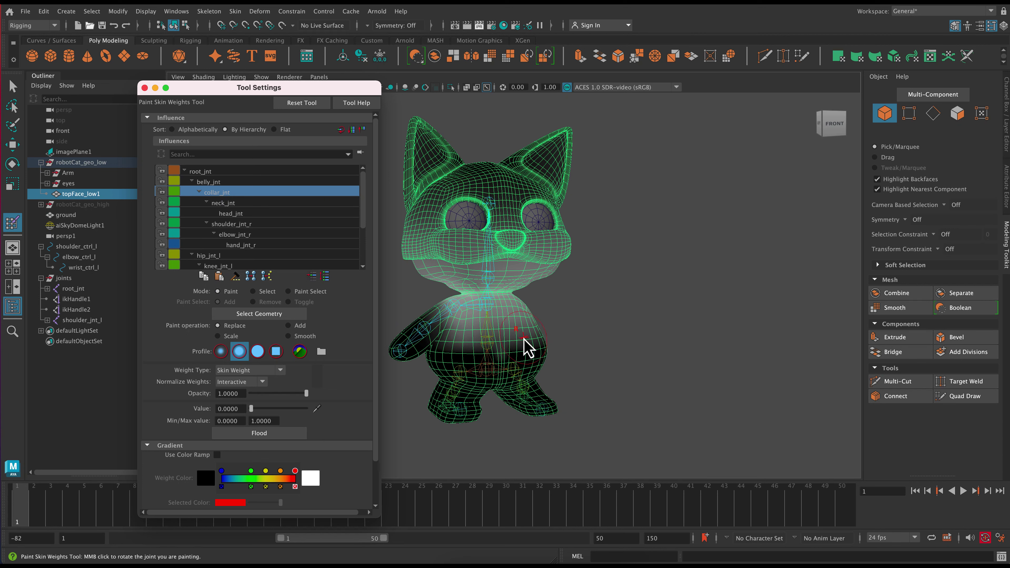
- Select neck_jnt as the influence to paint and check its weights around the head and body
{"action": "left_click", "coordinate": [260, 203]}
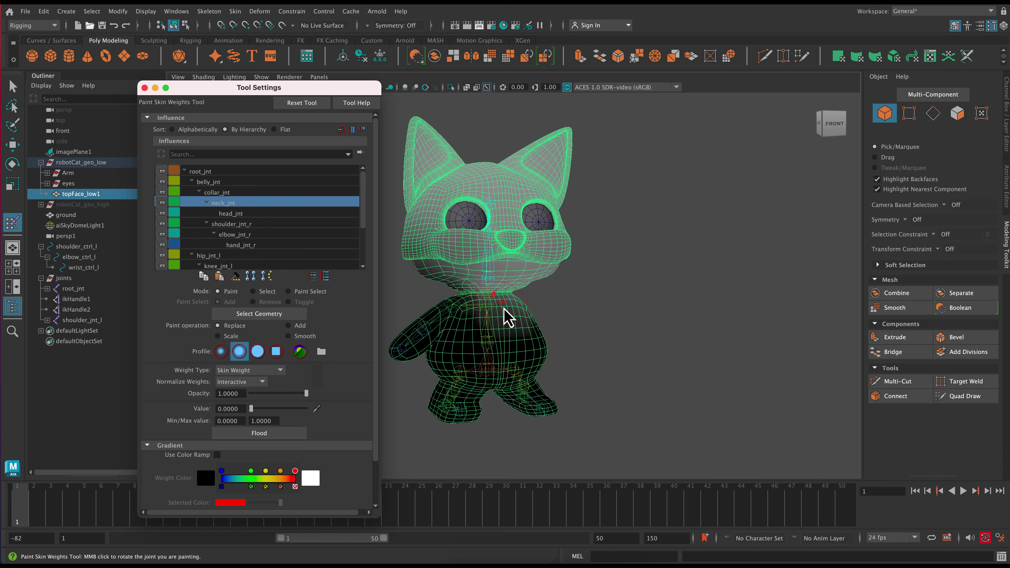
{"action": "left_click_drag", "start_coordinate": [608, 346], "coordinate": [563, 334], "text": "alt"}
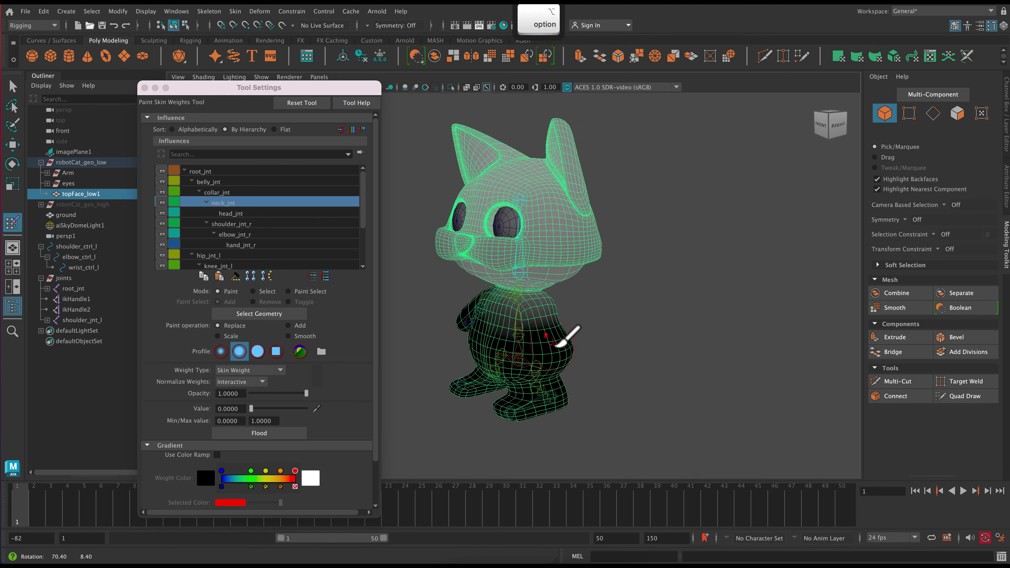
{"action": "left_click_drag", "start_coordinate": [597, 293], "coordinate": [661, 353], "text": "alt"}
{"action": "mouse_move", "coordinate": [661, 353]}
{"action": "middle_mouse_down", "text": "alt"}
{"action": "mouse_move", "coordinate": [746, 350]}
{"action": "mouse_move", "coordinate": [728, 354]}
{"action": "middle_mouse_up", "text": "alt"}
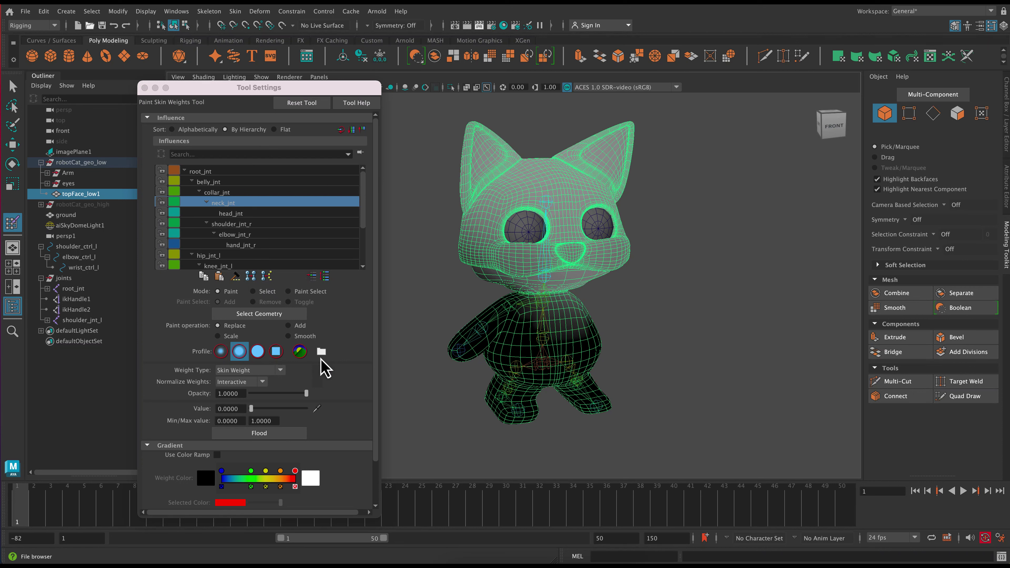
- Try the Gaussian, solid and square brush profiles and return to the soft brush
{"action": "left_click", "coordinate": [233, 352]}
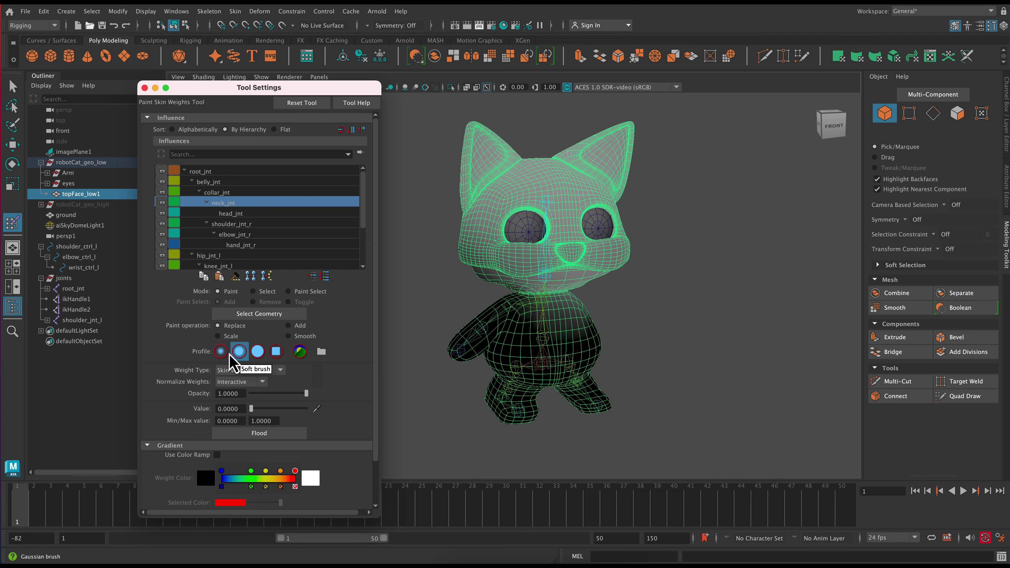
{"action": "left_click", "coordinate": [222, 352]}
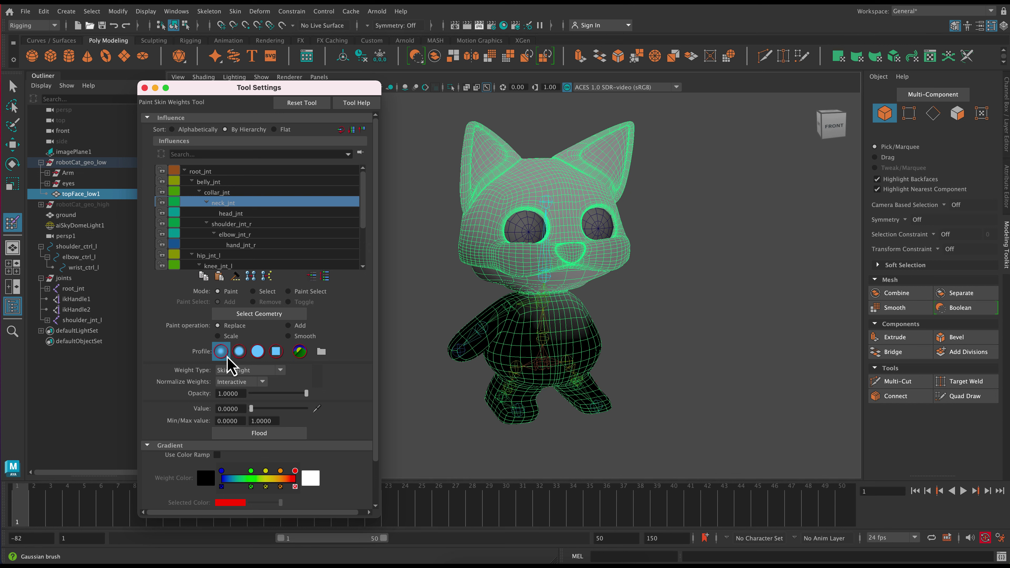
{"action": "left_click", "coordinate": [258, 351]}
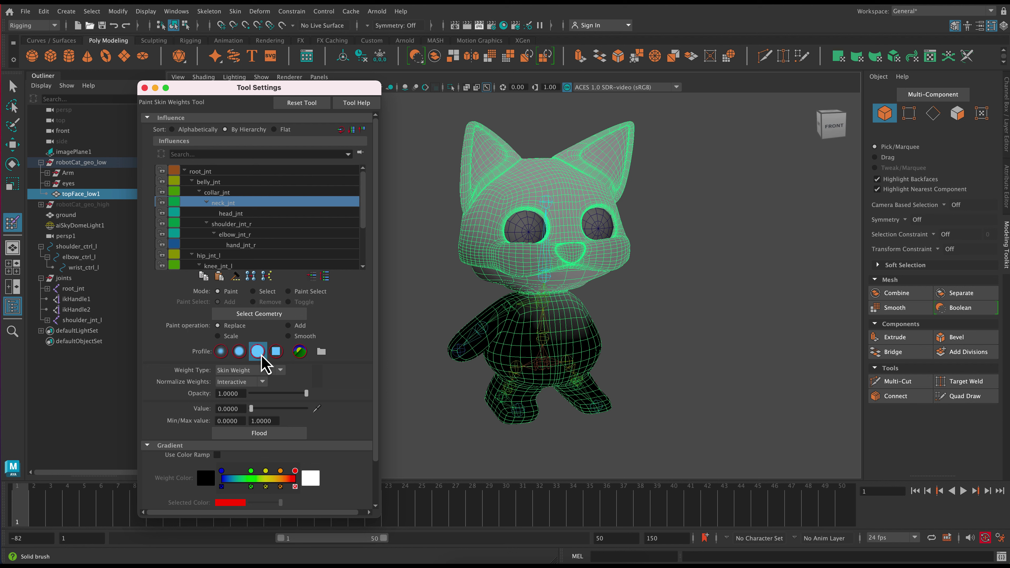
{"action": "left_click", "coordinate": [276, 352]}
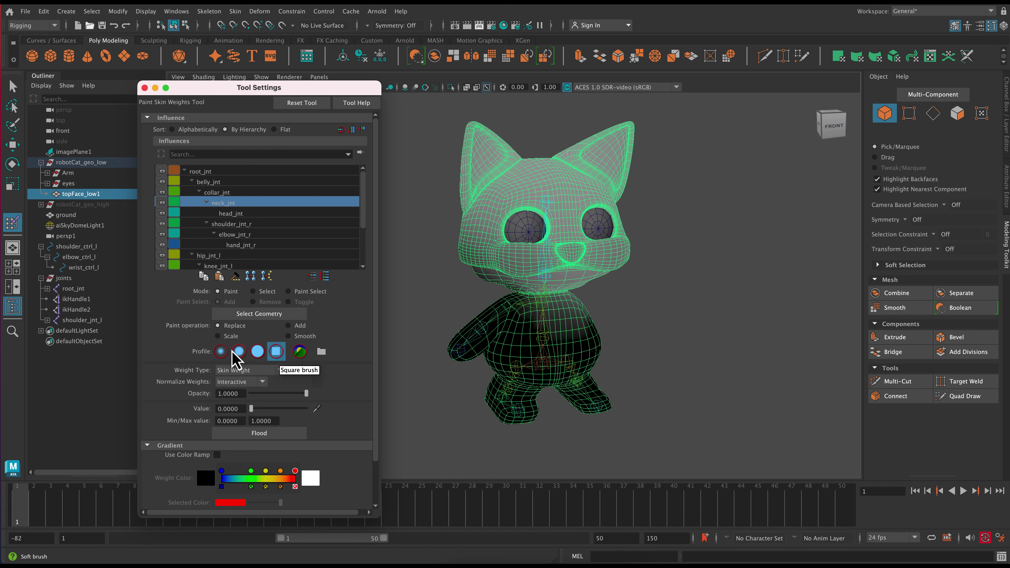
{"action": "left_click", "coordinate": [240, 352]}
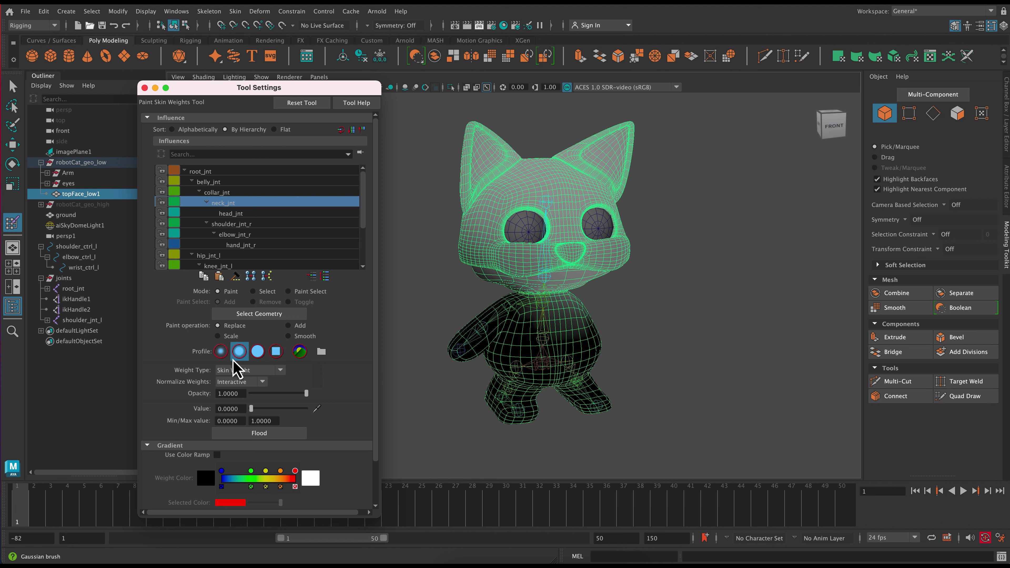
- Paint neck_jnt's weight off the upper body all around with the Replace operation, opacity 1 and value 0
{"action": "scroll", "coordinate": [326, 375], "scroll_direction": "down", "scroll_amount": 2}
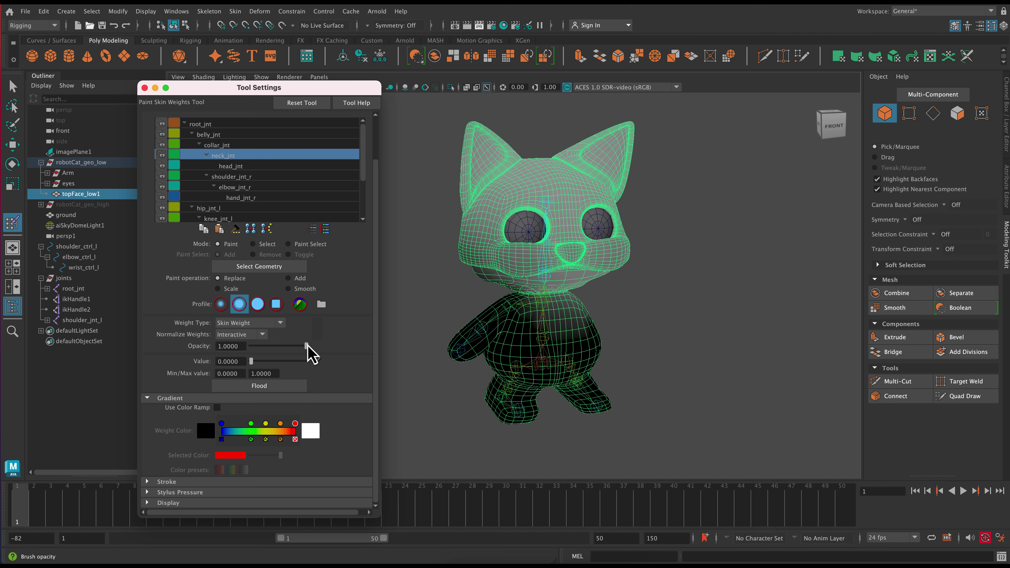
{"action": "mouse_move", "coordinate": [520, 325]}
{"action": "left_mouse_down"}
{"action": "mouse_move", "coordinate": [622, 330]}
{"action": "mouse_move", "coordinate": [576, 321]}
{"action": "left_mouse_up"}
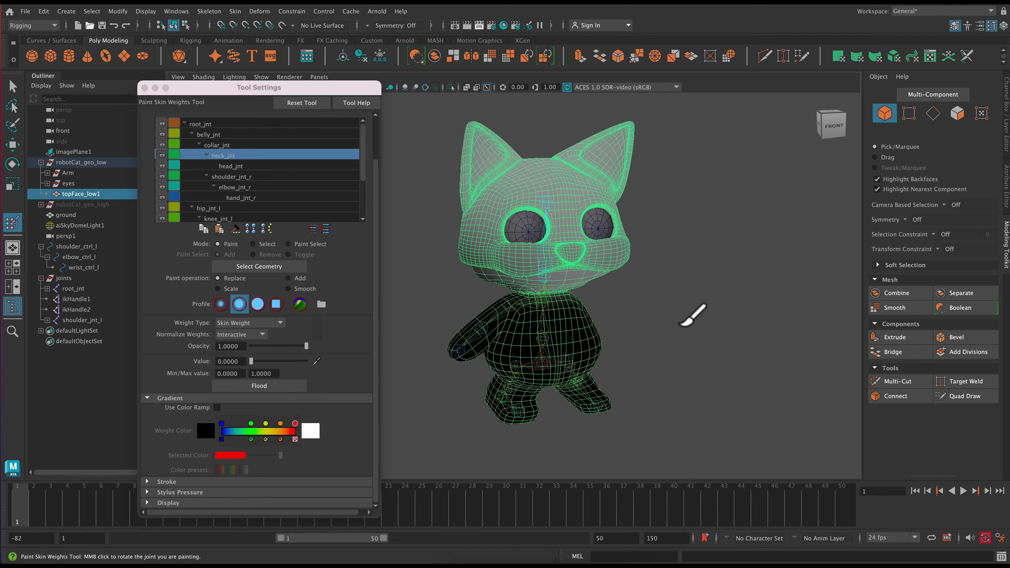
{"action": "left_click_drag", "start_coordinate": [694, 315], "coordinate": [584, 324], "text": "alt"}
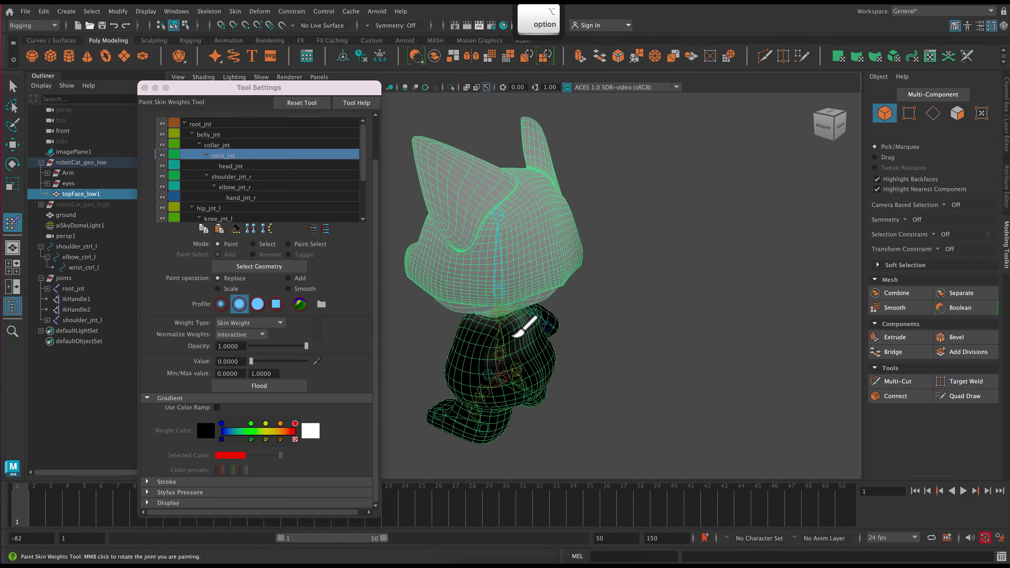
{"action": "left_click_drag", "start_coordinate": [692, 380], "coordinate": [570, 386], "text": "alt"}
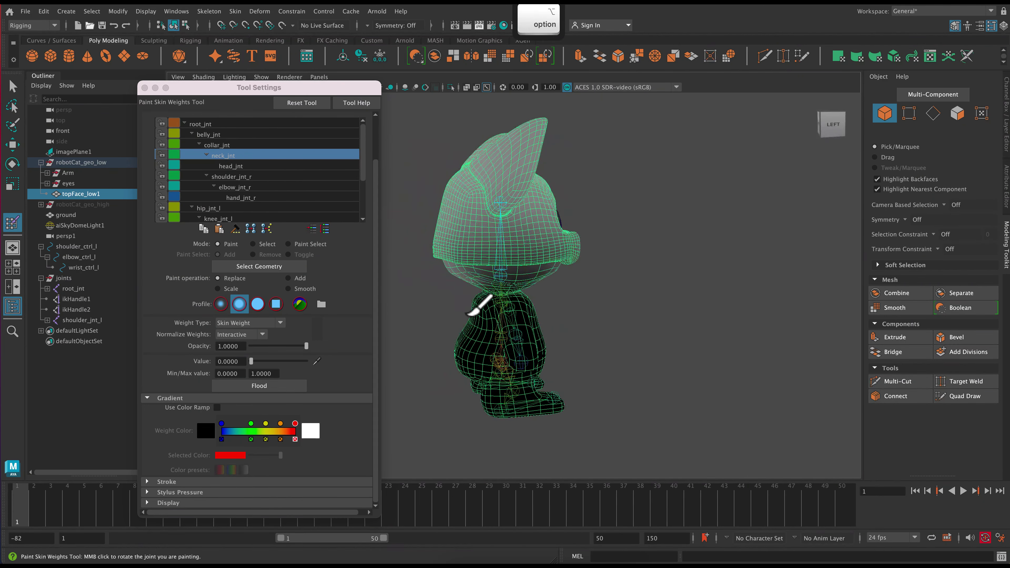
{"action": "left_click_drag", "start_coordinate": [641, 339], "coordinate": [585, 354], "text": "alt"}
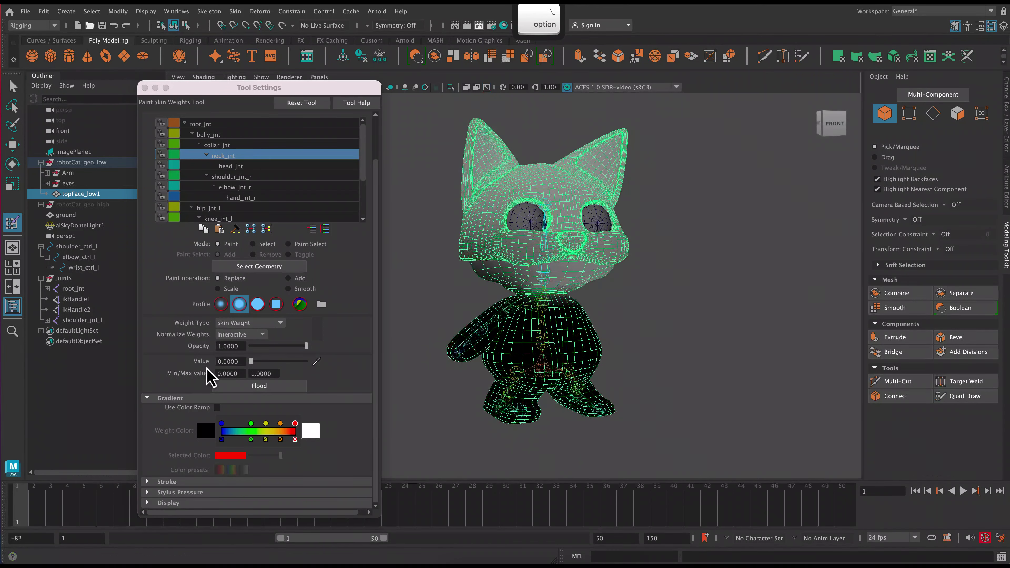
- Try a weaker neck_jnt stroke just below the neck at opacity 0.5825 and undo it
{"action": "left_click_drag", "start_coordinate": [306, 345], "coordinate": [283, 345]}
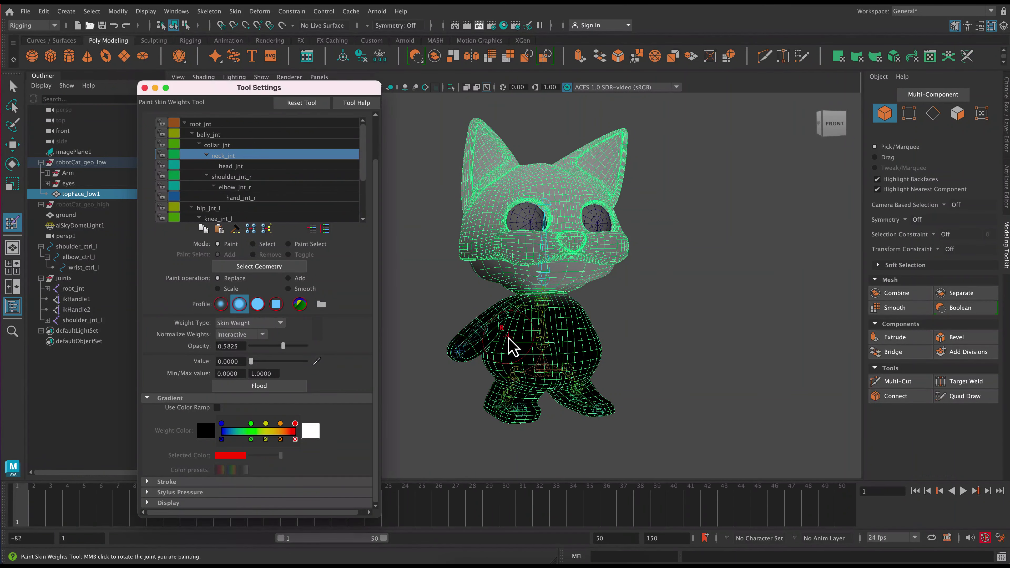
{"action": "left_click_drag", "start_coordinate": [529, 310], "coordinate": [534, 308]}
{"action": "left_click_drag", "start_coordinate": [641, 349], "coordinate": [672, 349], "text": "alt"}
{"action": "key", "text": "super+z"}
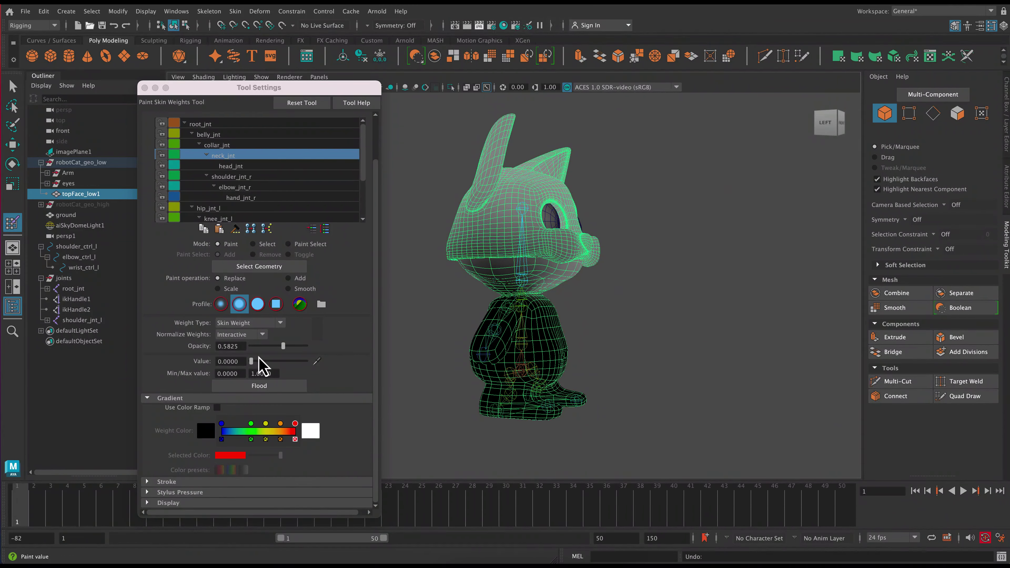
- Set the brush opacity and value to 1 and paint full neck_jnt weight over the side of the head
{"action": "left_click_drag", "start_coordinate": [284, 346], "coordinate": [333, 353]}
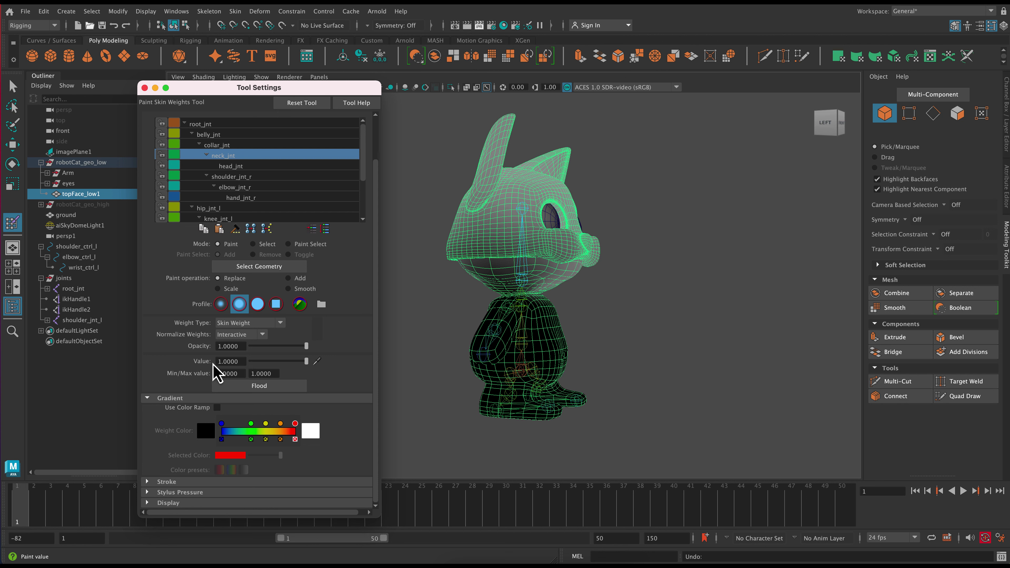
{"action": "mouse_move", "coordinate": [542, 286]}
{"action": "left_mouse_down"}
{"action": "mouse_move", "coordinate": [533, 275]}
{"action": "mouse_move", "coordinate": [577, 254]}
{"action": "mouse_move", "coordinate": [524, 251]}
{"action": "mouse_move", "coordinate": [469, 187]}
{"action": "mouse_move", "coordinate": [557, 157]}
{"action": "mouse_move", "coordinate": [526, 140]}
{"action": "left_mouse_up"}
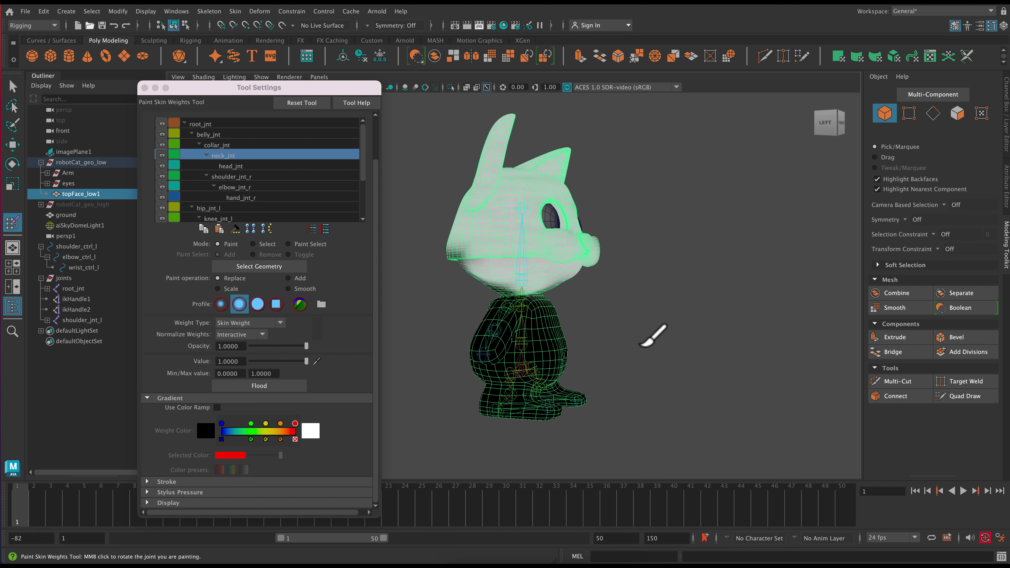
- Paint full neck_jnt weight over the back and remaining sides of the head with the Replace operation at value 1
{"action": "left_click_drag", "start_coordinate": [642, 345], "coordinate": [700, 338], "text": "alt"}
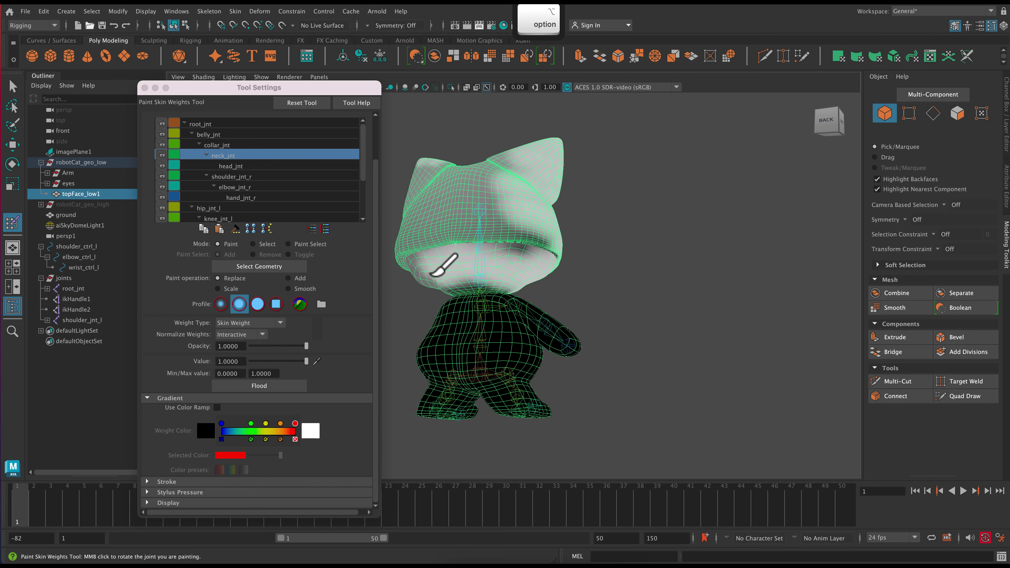
{"action": "mouse_move", "coordinate": [444, 265]}
{"action": "left_mouse_down"}
{"action": "mouse_move", "coordinate": [451, 259]}
{"action": "mouse_move", "coordinate": [417, 219]}
{"action": "left_mouse_up"}
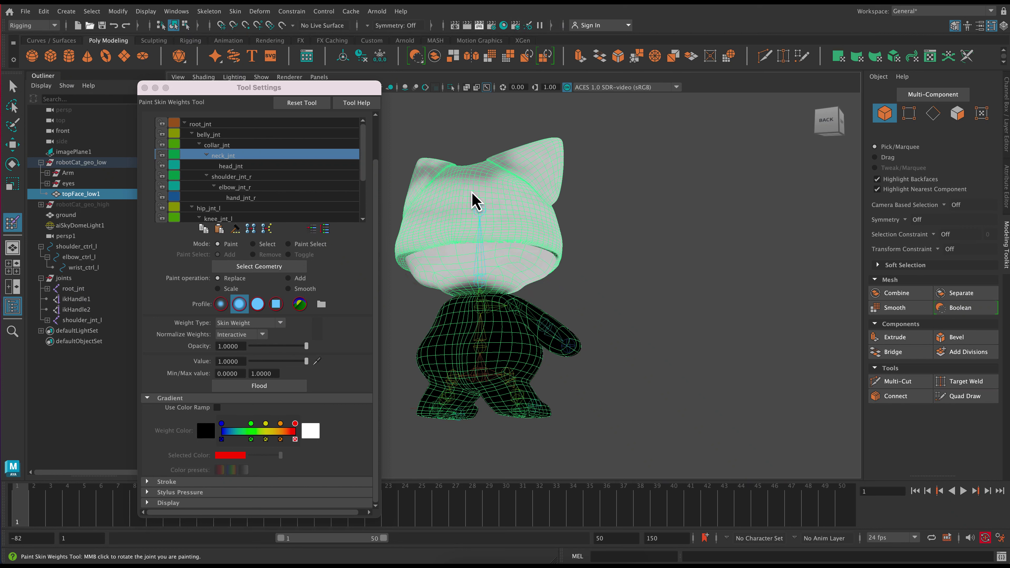
{"action": "mouse_move", "coordinate": [472, 191]}
{"action": "left_mouse_down"}
{"action": "mouse_move", "coordinate": [491, 181]}
{"action": "mouse_move", "coordinate": [440, 179]}
{"action": "left_mouse_up"}
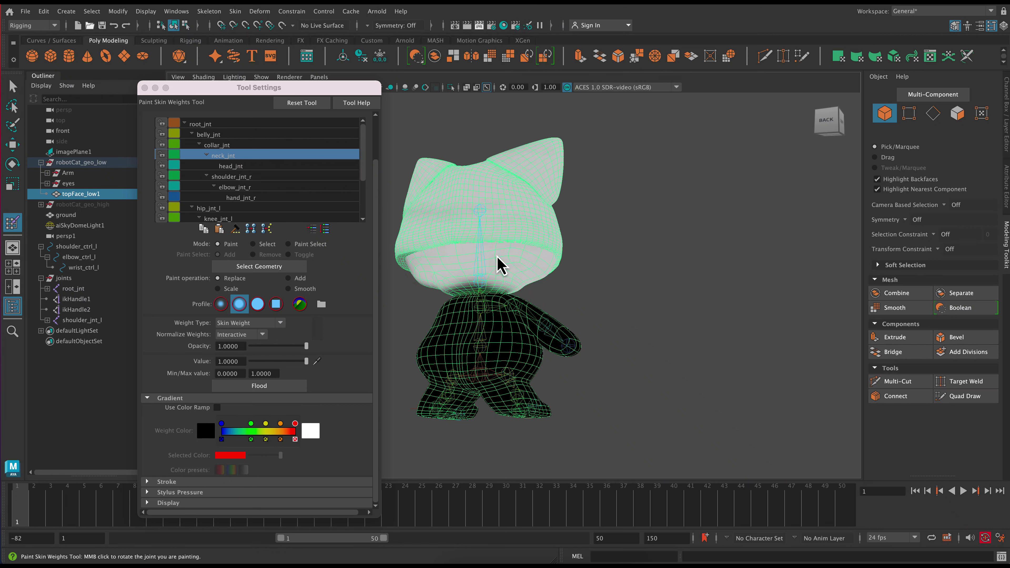
{"action": "left_click_drag", "start_coordinate": [634, 262], "coordinate": [658, 275], "text": "alt"}
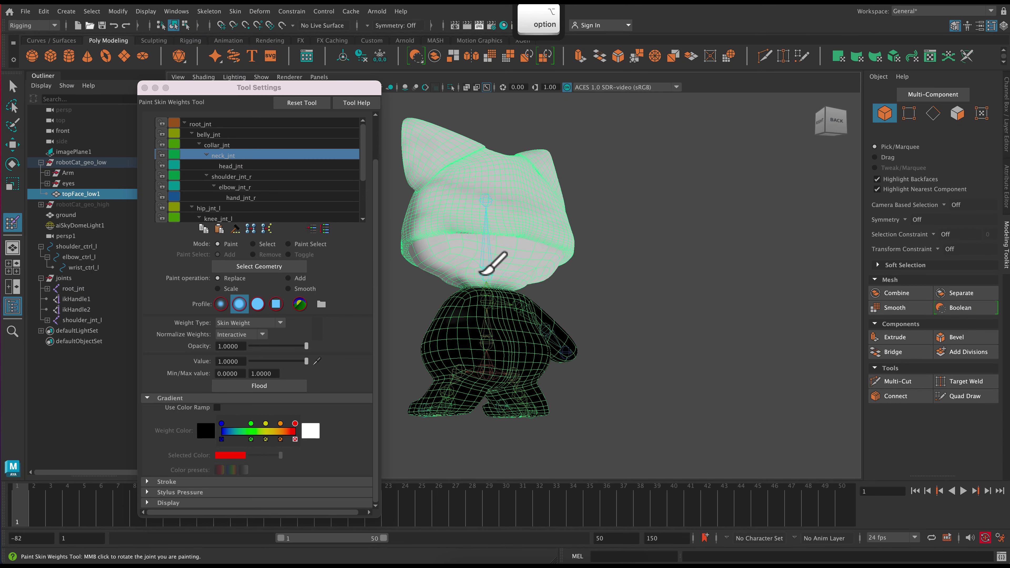
{"action": "mouse_move", "coordinate": [445, 238]}
{"action": "left_mouse_down", "text": "alt"}
{"action": "mouse_move", "coordinate": [478, 226]}
{"action": "mouse_move", "coordinate": [612, 260]}
{"action": "left_mouse_up", "text": "alt"}
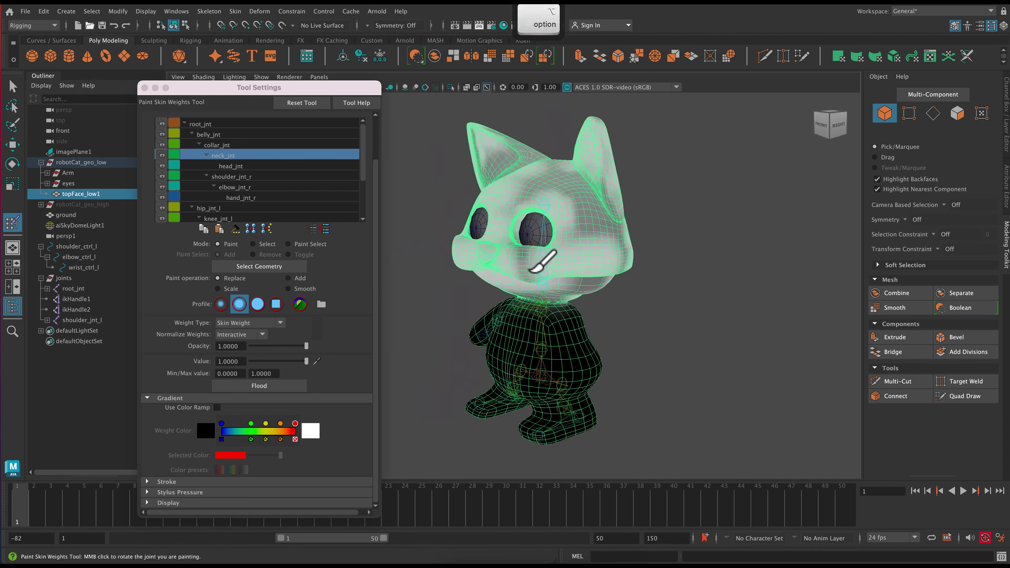
{"action": "left_click_drag", "start_coordinate": [485, 146], "coordinate": [715, 284], "text": "alt"}
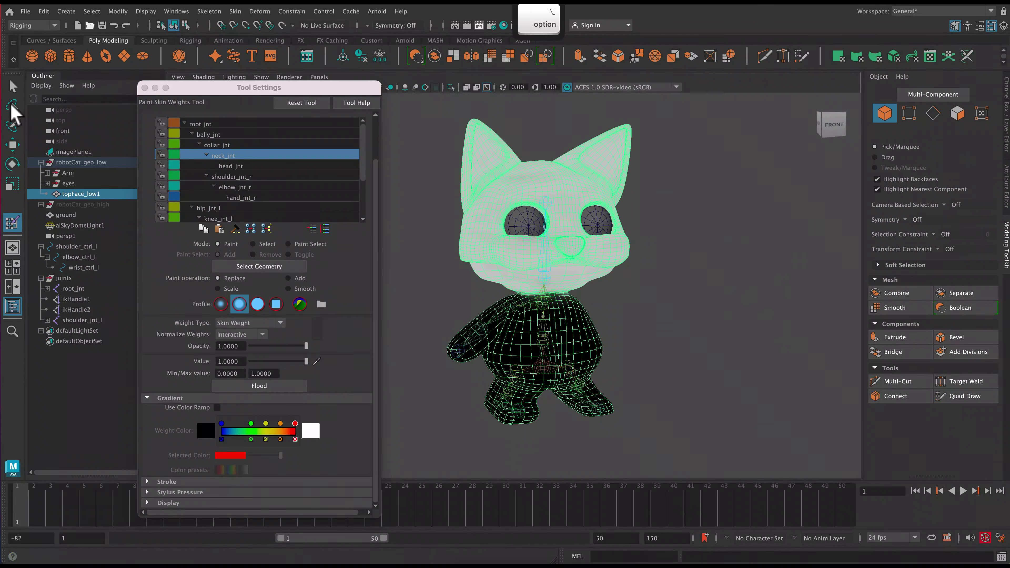
- Rotate the neck joint forward and back to test how the head deforms, and undo both rotations
{"action": "left_click", "coordinate": [11, 85]}
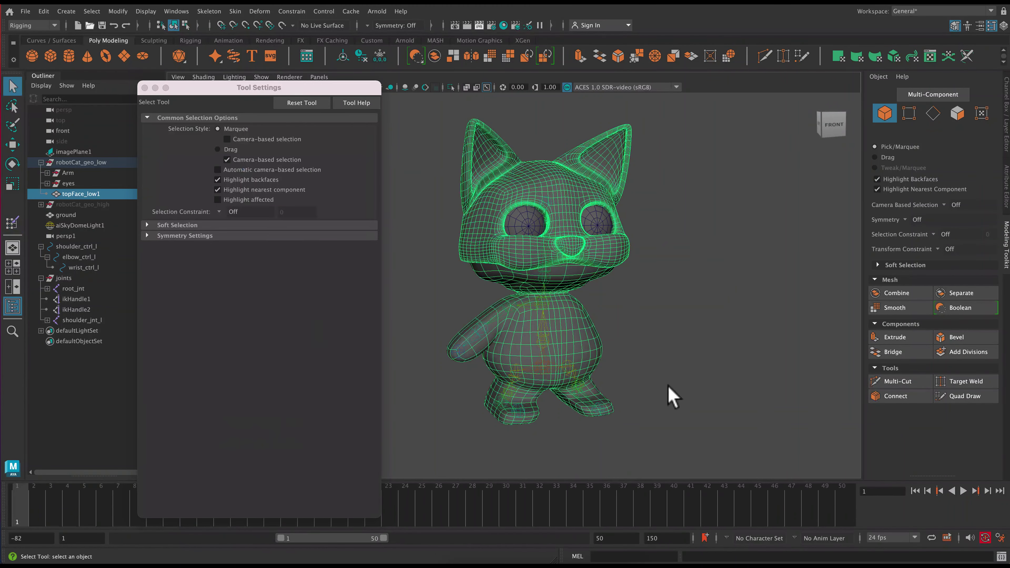
{"action": "left_click", "coordinate": [546, 280]}
{"action": "key", "text": "e"}
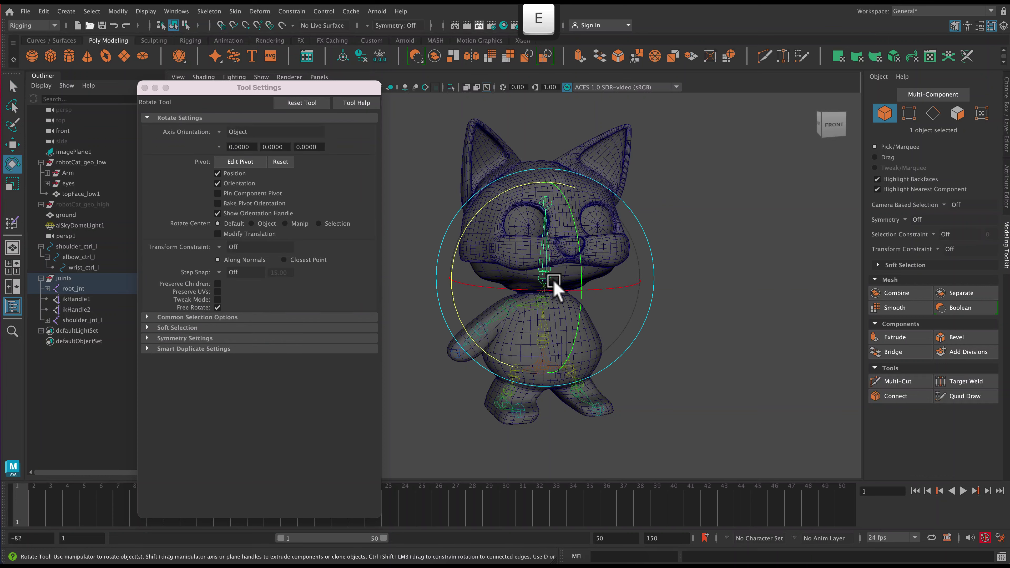
{"action": "left_click_drag", "start_coordinate": [564, 207], "coordinate": [562, 264]}
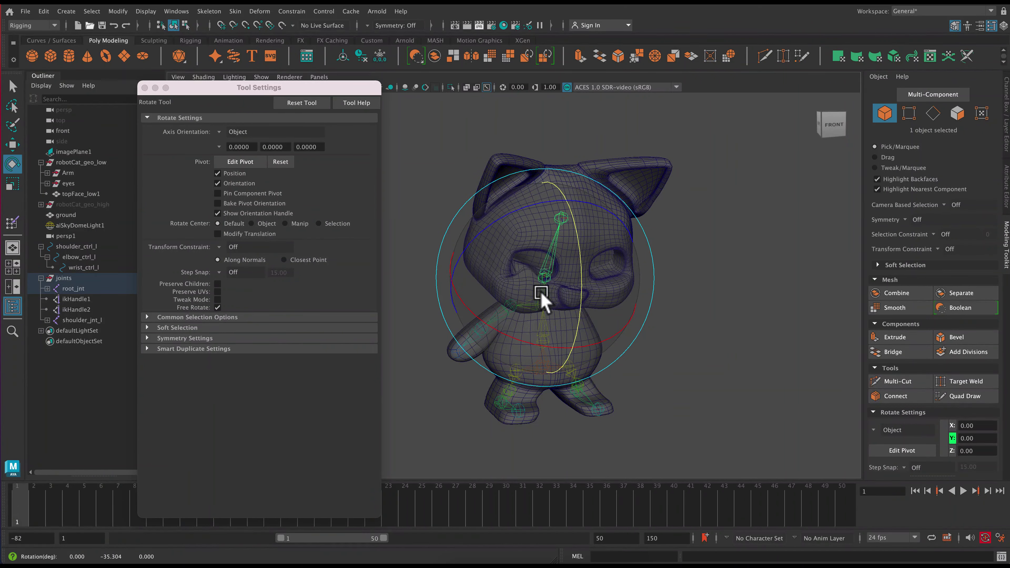
{"action": "left_click_drag", "start_coordinate": [578, 298], "coordinate": [568, 255]}
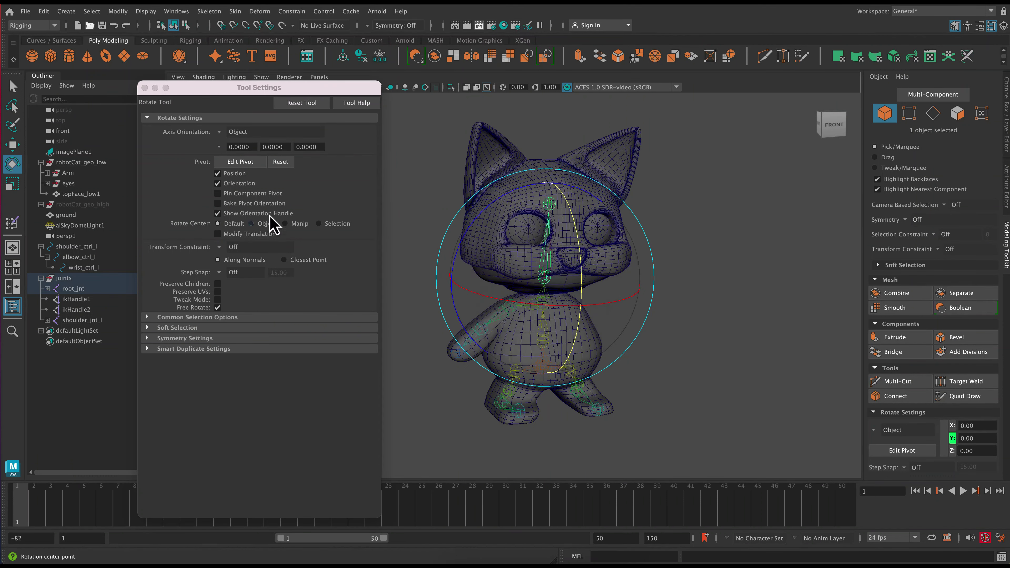
{"action": "key", "text": "super+z"}
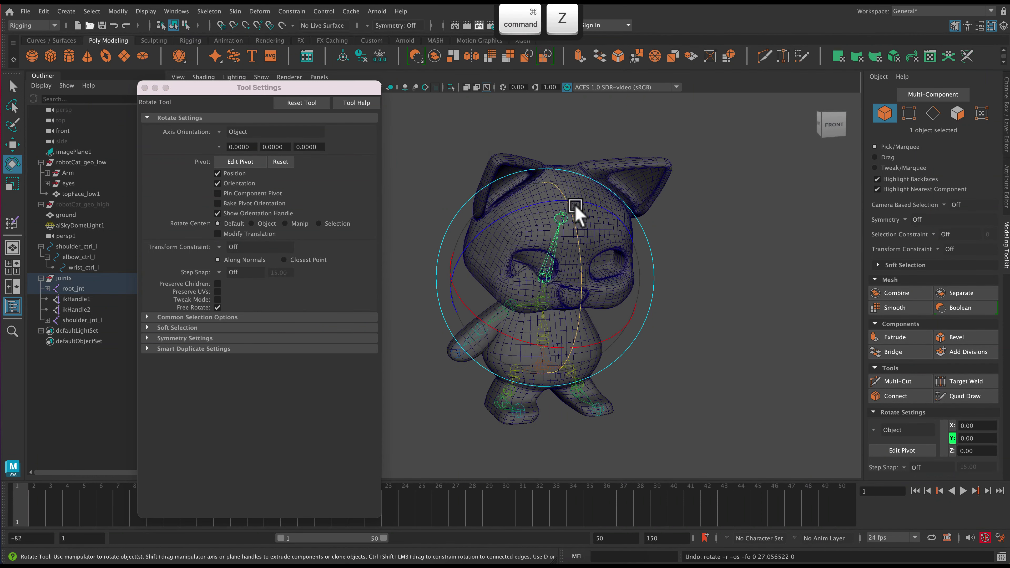
{"action": "key", "text": "super+z"}
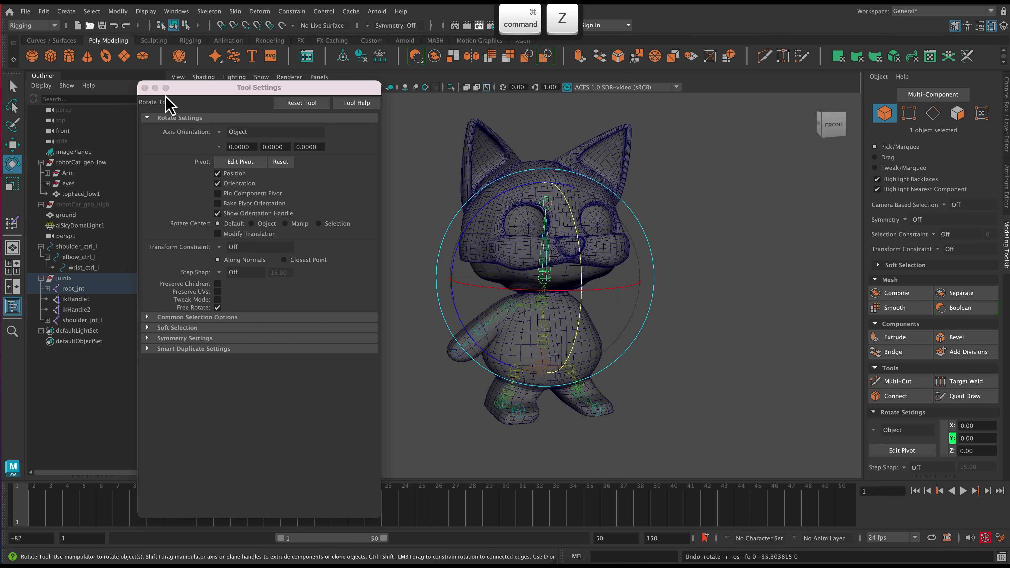
- Reselect the topFace_low1 mesh, reopen the Paint Skin Weights options and check neck_jnt's weights around the head
{"action": "left_click", "coordinate": [144, 87]}
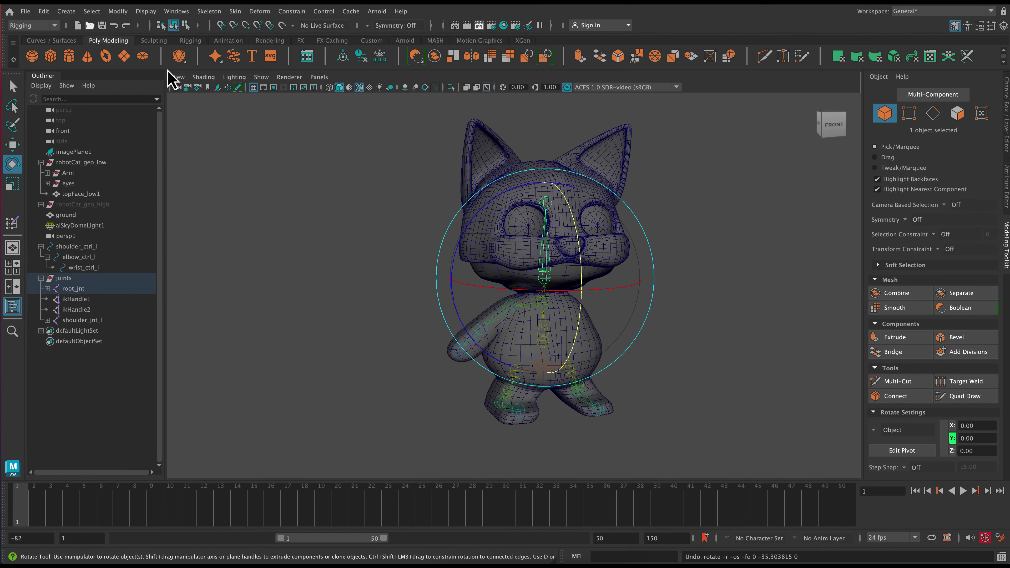
{"action": "left_click", "coordinate": [473, 176]}
{"action": "left_click", "coordinate": [234, 11]}
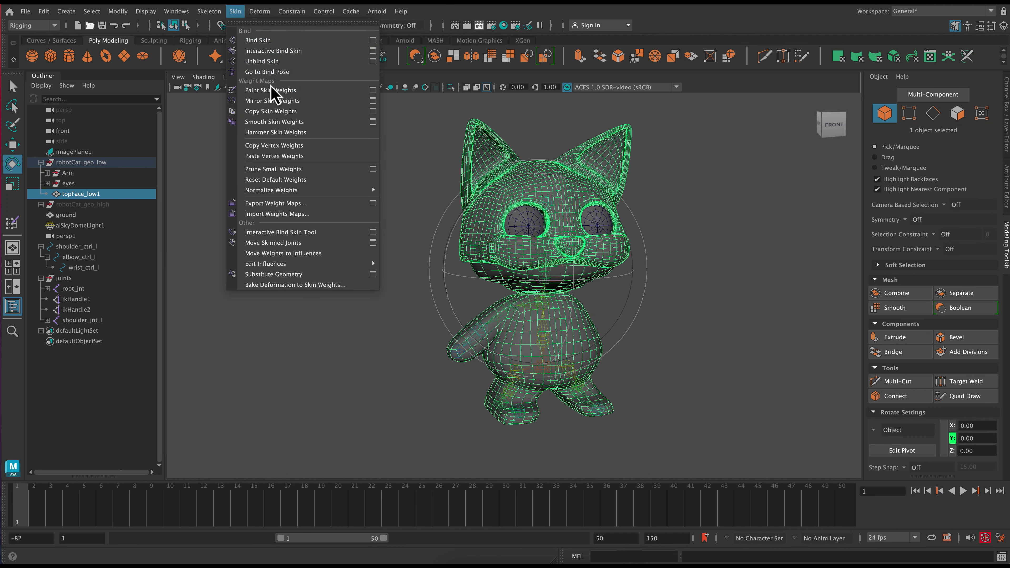
{"action": "left_click", "coordinate": [373, 90]}
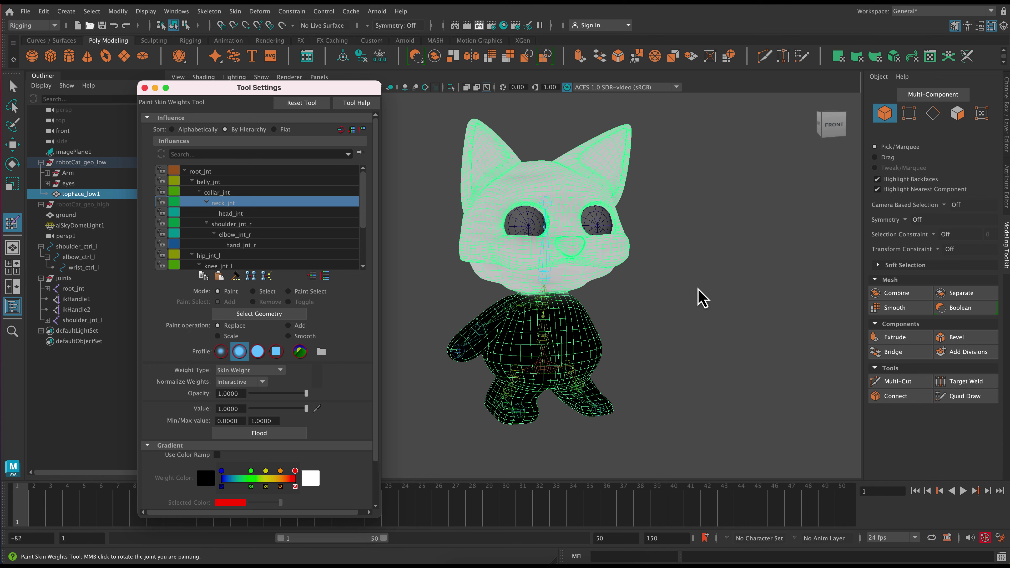
{"action": "left_click_drag", "start_coordinate": [739, 333], "coordinate": [542, 266], "text": "alt"}
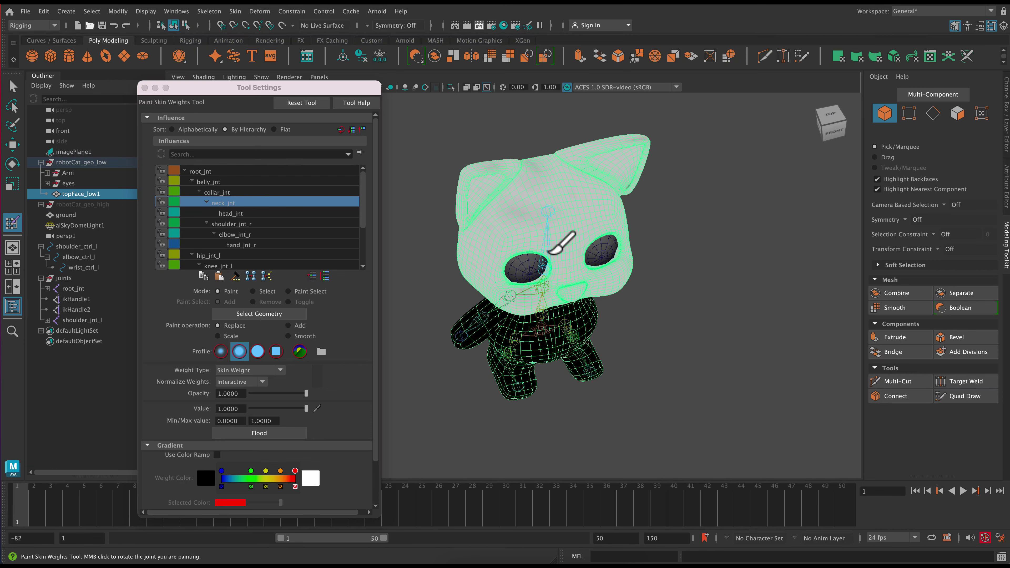
{"action": "mouse_move", "coordinate": [726, 293]}
{"action": "left_mouse_down", "text": "alt"}
{"action": "mouse_move", "coordinate": [705, 284]}
{"action": "mouse_move", "coordinate": [730, 275]}
{"action": "mouse_move", "coordinate": [787, 300]}
{"action": "mouse_move", "coordinate": [694, 304]}
{"action": "mouse_move", "coordinate": [692, 293]}
{"action": "left_mouse_up", "text": "alt"}
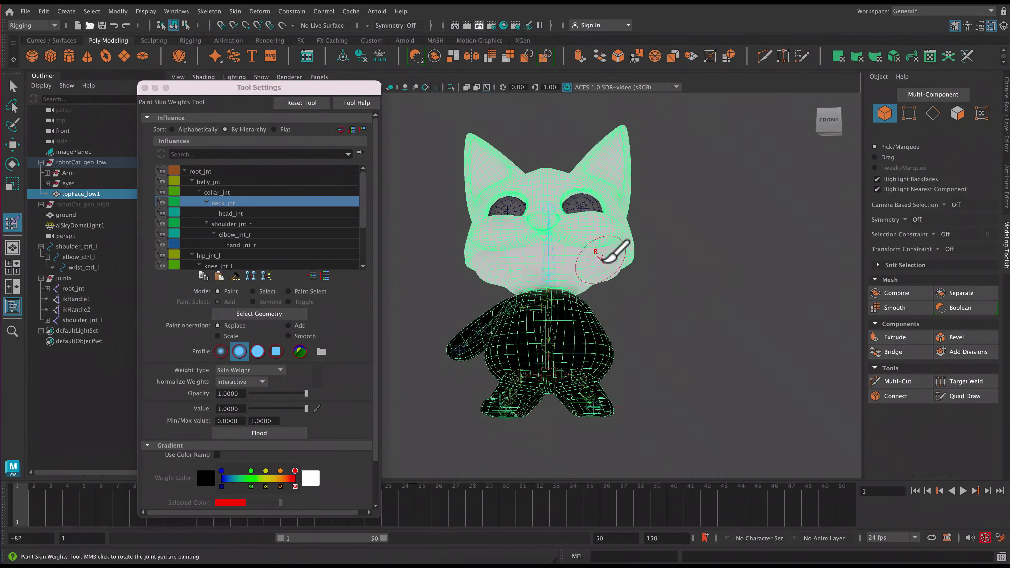
{"action": "left_click_drag", "start_coordinate": [605, 264], "coordinate": [672, 302], "text": "alt"}
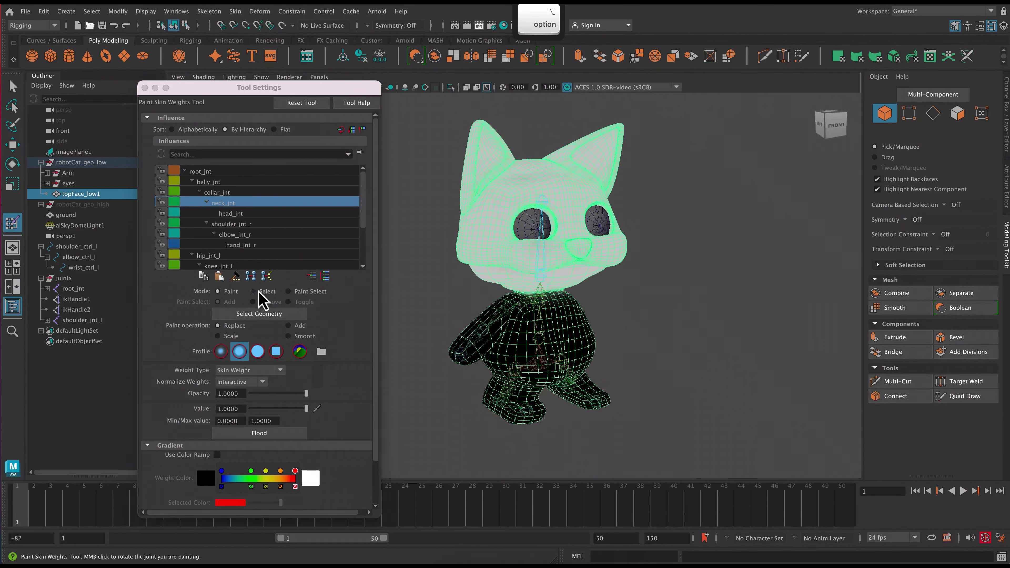
{"action": "left_click", "coordinate": [260, 202]}
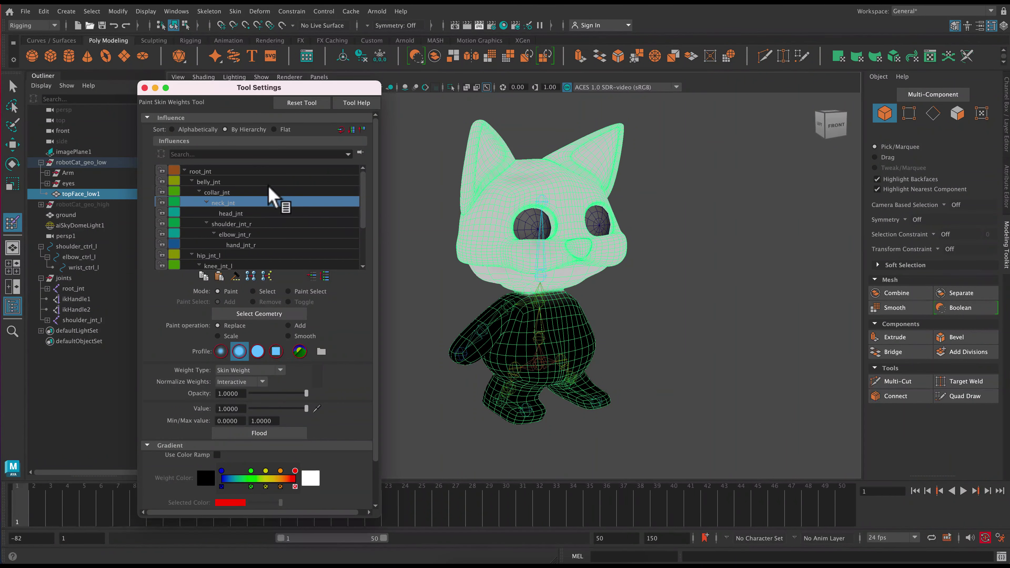
- Choose collar_jnt as the influence to paint and set the brush value to 0
{"action": "left_click", "coordinate": [267, 192]}
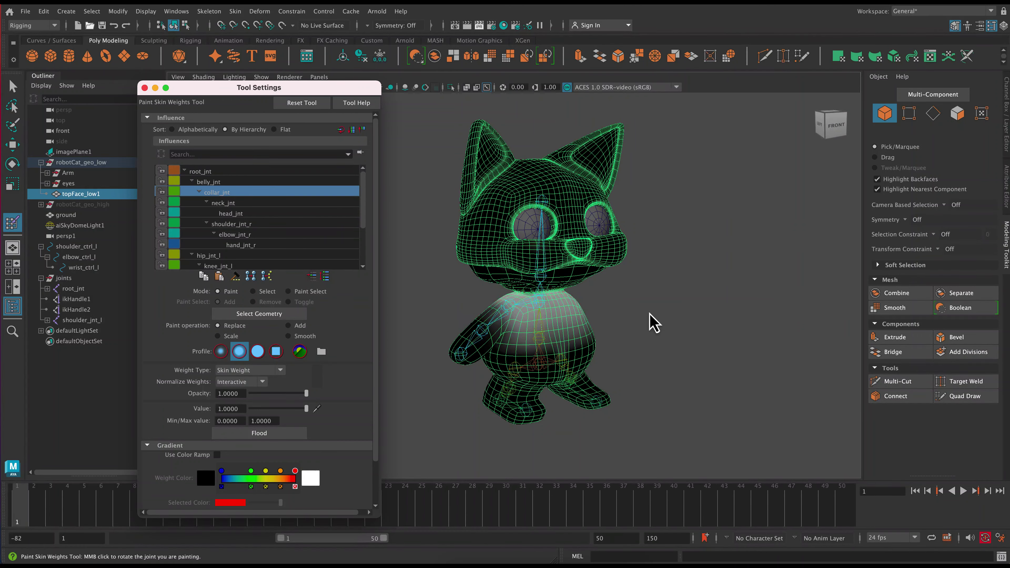
{"action": "right_click_drag", "start_coordinate": [653, 321], "coordinate": [737, 413], "text": "alt"}
{"action": "left_click_drag", "start_coordinate": [737, 413], "coordinate": [710, 382], "text": "alt"}
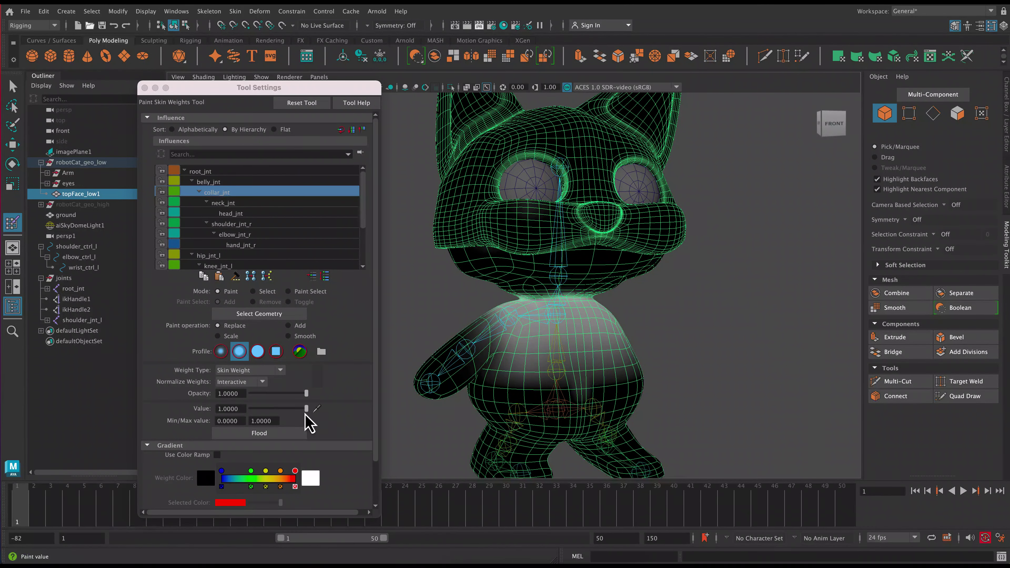
{"action": "left_click_drag", "start_coordinate": [306, 410], "coordinate": [238, 416]}
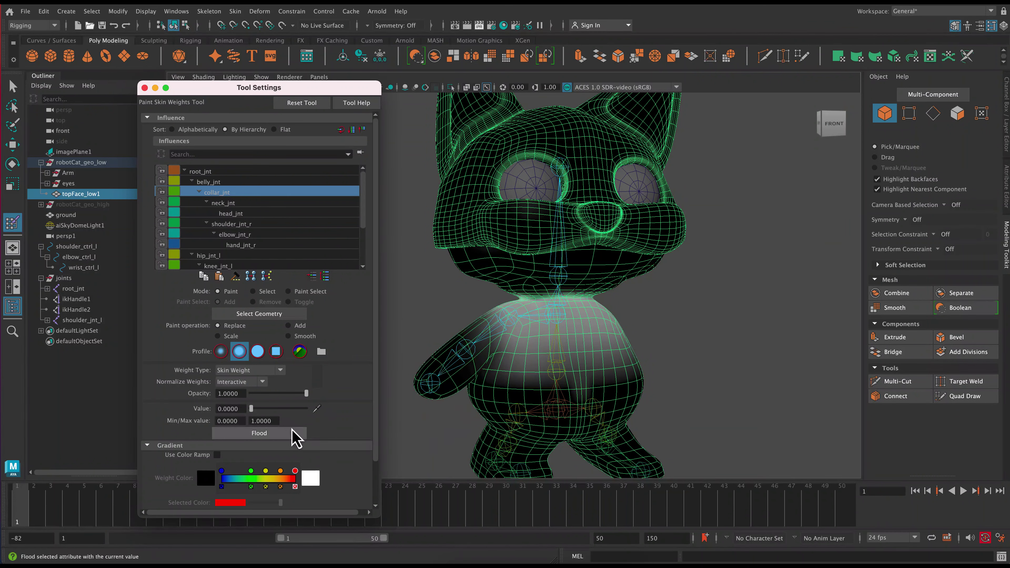
- Show the brush's stroke settings and reduce its upper radius to about 0.37
{"action": "left_click_drag", "start_coordinate": [376, 293], "coordinate": [377, 348]}
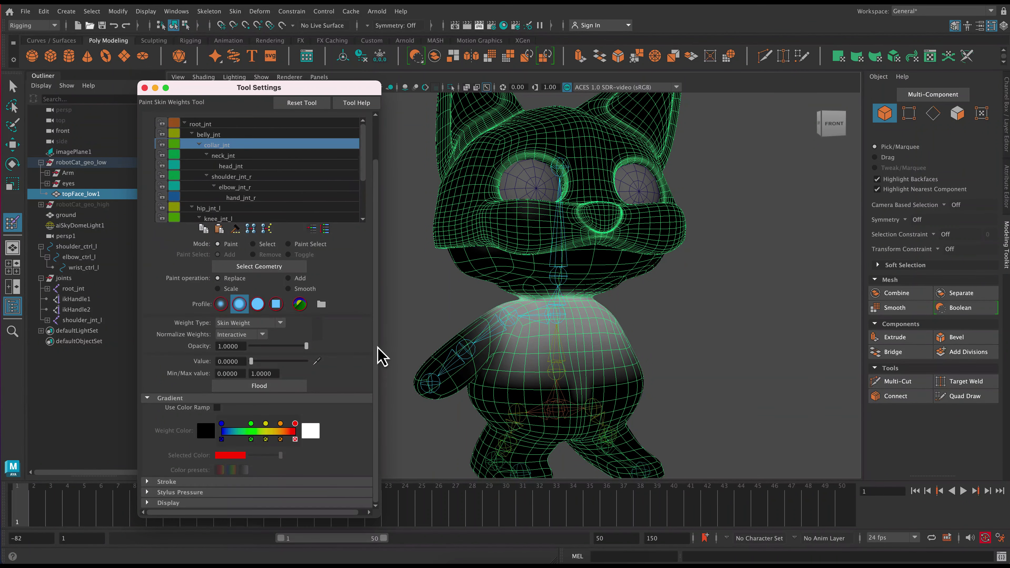
{"action": "left_click", "coordinate": [148, 482]}
{"action": "scroll", "coordinate": [231, 446], "scroll_direction": "down", "scroll_amount": 3}
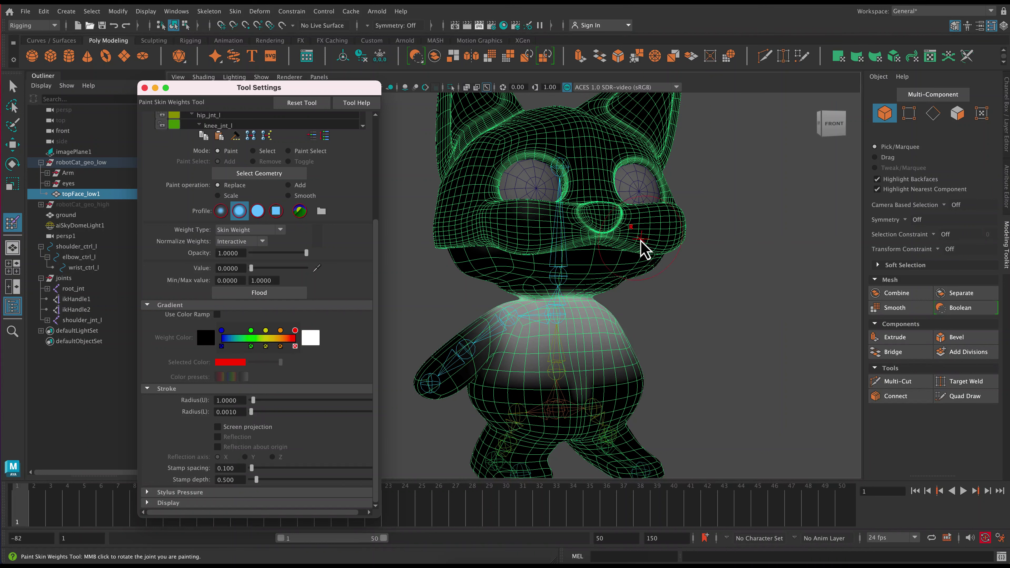
{"action": "key", "text": "b"}
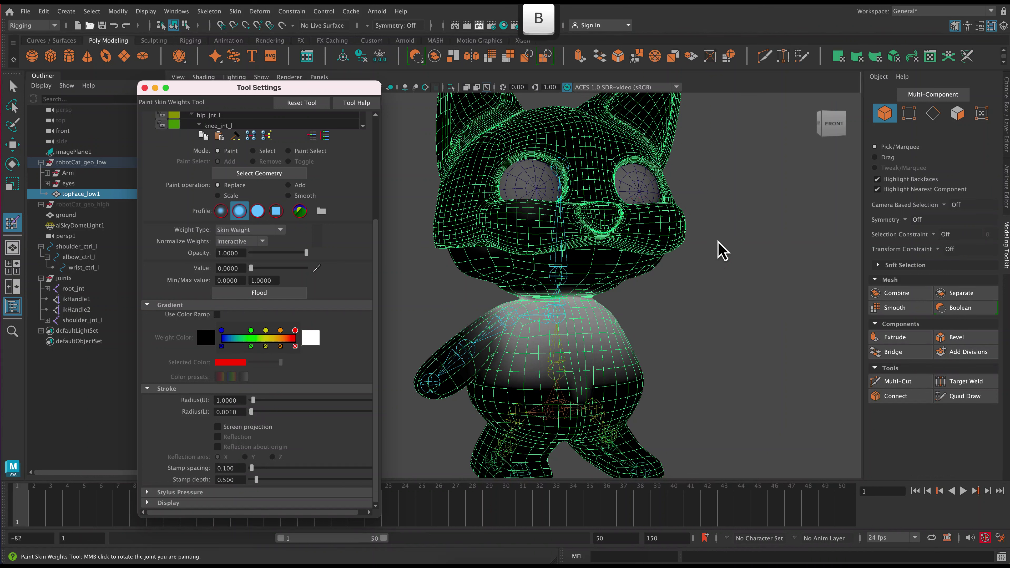
{"action": "left_click_drag", "start_coordinate": [678, 239], "coordinate": [676, 239]}
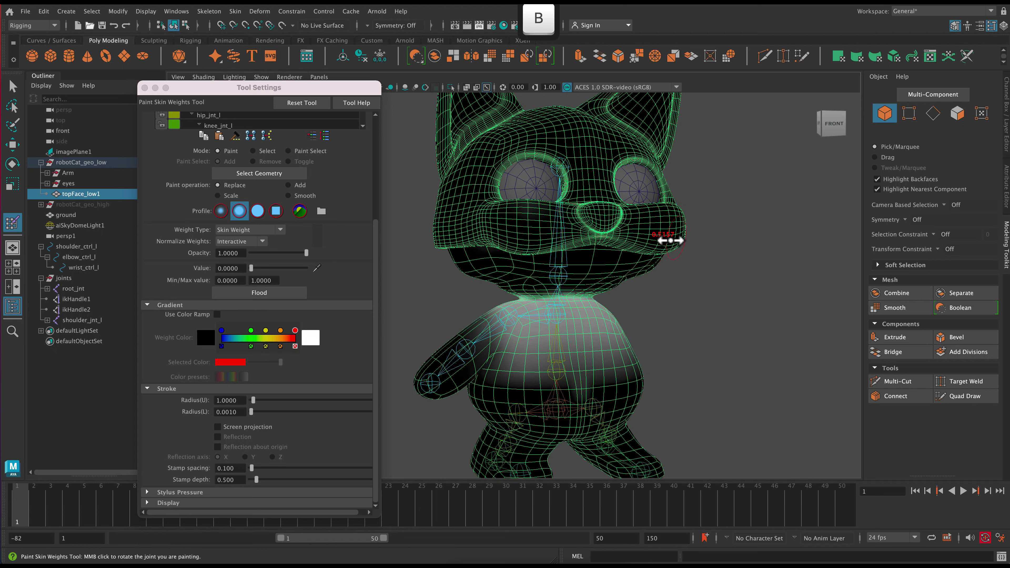
{"action": "left_click_drag", "start_coordinate": [682, 241], "coordinate": [684, 252]}
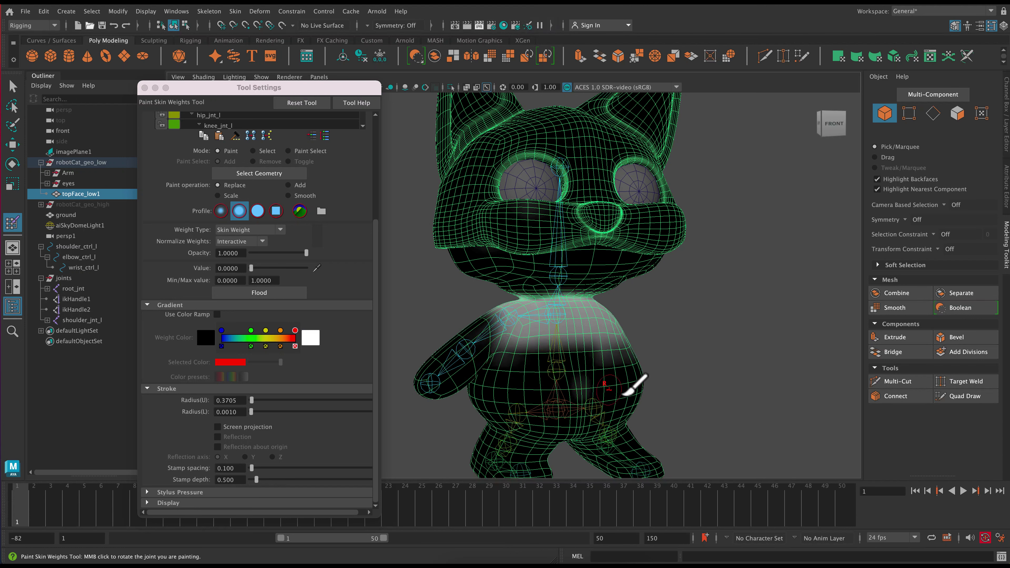
- Paint collar_jnt's weight off the shoulder, lower torso and back with Replace at value 0, keeping it on the upper chest
{"action": "left_click_drag", "start_coordinate": [624, 394], "coordinate": [782, 380], "text": "alt"}
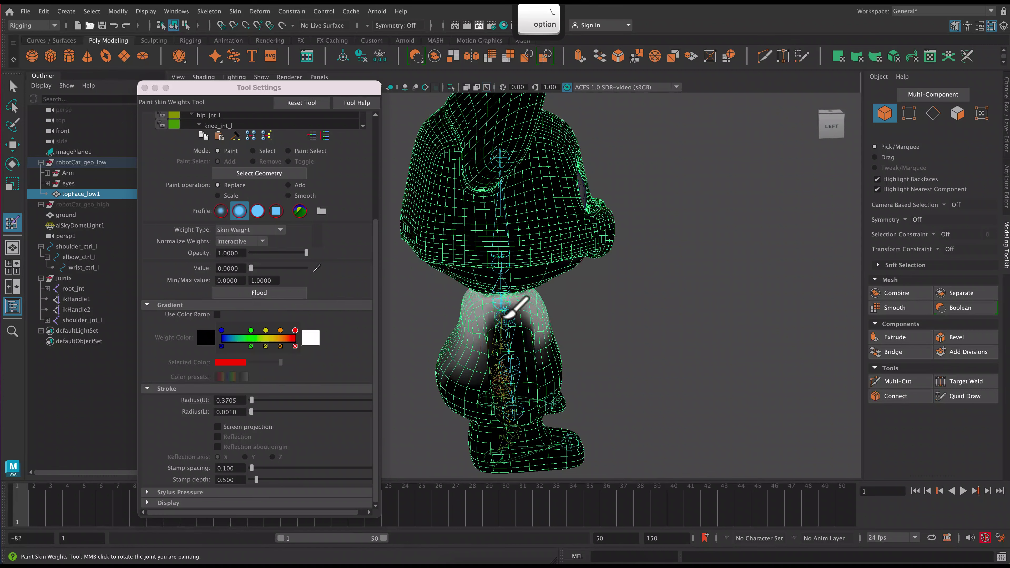
{"action": "left_click_drag", "start_coordinate": [522, 320], "coordinate": [556, 352]}
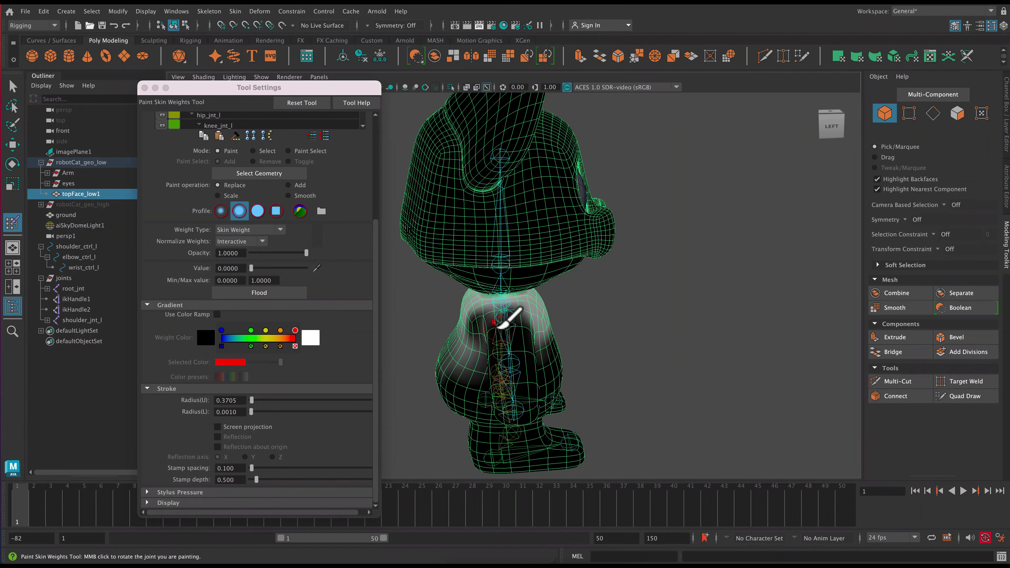
{"action": "left_click_drag", "start_coordinate": [649, 366], "coordinate": [810, 317], "text": "alt"}
{"action": "mouse_move", "coordinate": [632, 317]}
{"action": "left_mouse_down"}
{"action": "mouse_move", "coordinate": [597, 336]}
{"action": "mouse_move", "coordinate": [511, 303]}
{"action": "mouse_move", "coordinate": [602, 300]}
{"action": "left_mouse_up"}
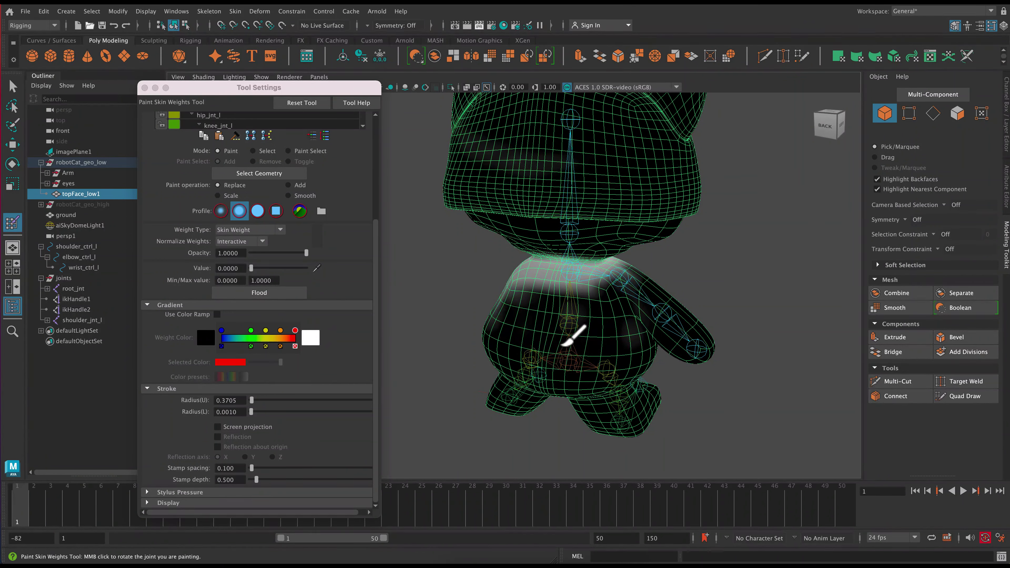
{"action": "left_click_drag", "start_coordinate": [683, 350], "coordinate": [648, 343], "text": "alt"}
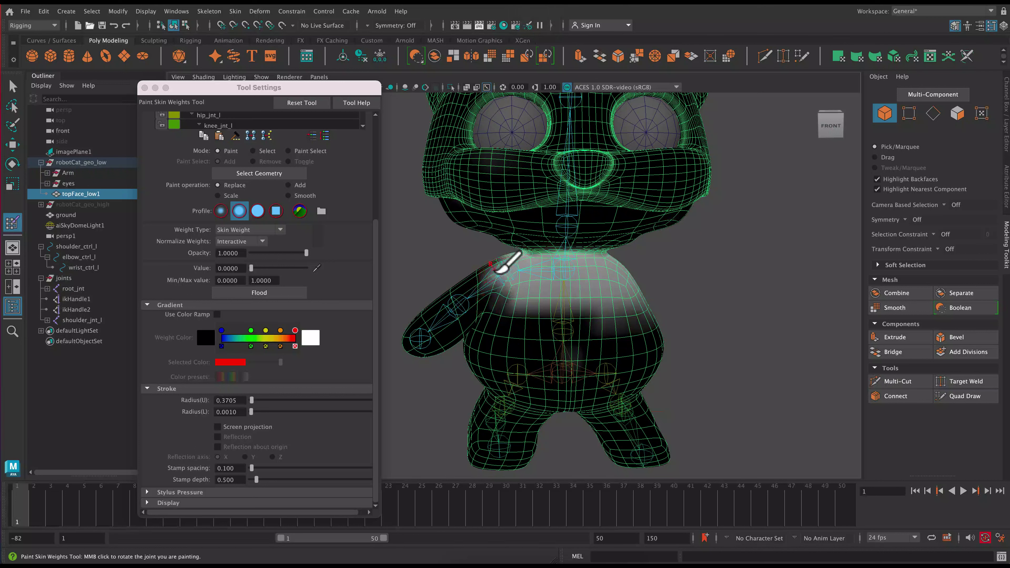
{"action": "mouse_move", "coordinate": [495, 270]}
{"action": "left_mouse_down"}
{"action": "mouse_move", "coordinate": [493, 303]}
{"action": "mouse_move", "coordinate": [497, 284]}
{"action": "mouse_move", "coordinate": [503, 297]}
{"action": "left_mouse_up"}
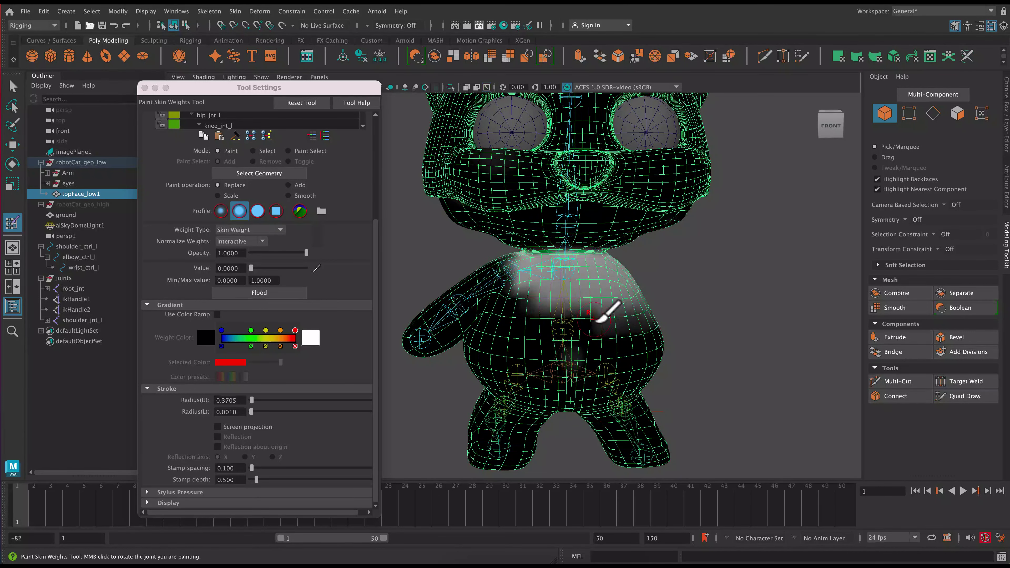
{"action": "left_click_drag", "start_coordinate": [728, 311], "coordinate": [634, 343], "text": "alt"}
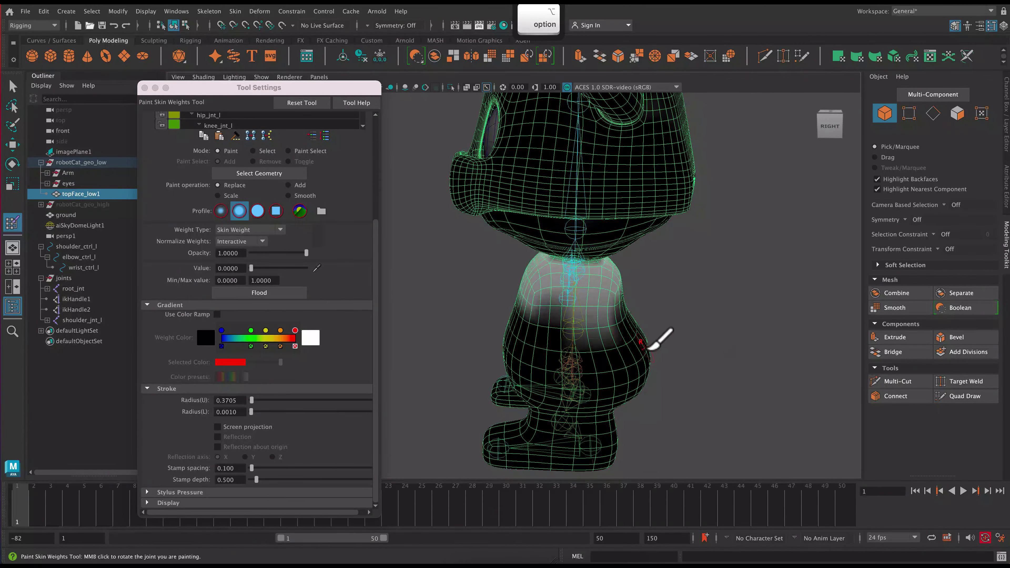
{"action": "mouse_move", "coordinate": [728, 333]}
{"action": "left_mouse_down", "text": "alt"}
{"action": "mouse_move", "coordinate": [672, 343]}
{"action": "mouse_move", "coordinate": [718, 357]}
{"action": "mouse_move", "coordinate": [712, 334]}
{"action": "mouse_move", "coordinate": [860, 370]}
{"action": "left_mouse_up", "text": "alt"}
{"action": "middle_click_drag", "start_coordinate": [860, 371], "coordinate": [796, 383], "text": "alt"}
{"action": "mouse_move", "coordinate": [795, 383]}
{"action": "left_mouse_down", "text": "alt"}
{"action": "mouse_move", "coordinate": [760, 372]}
{"action": "mouse_move", "coordinate": [786, 372]}
{"action": "left_mouse_up", "text": "alt"}
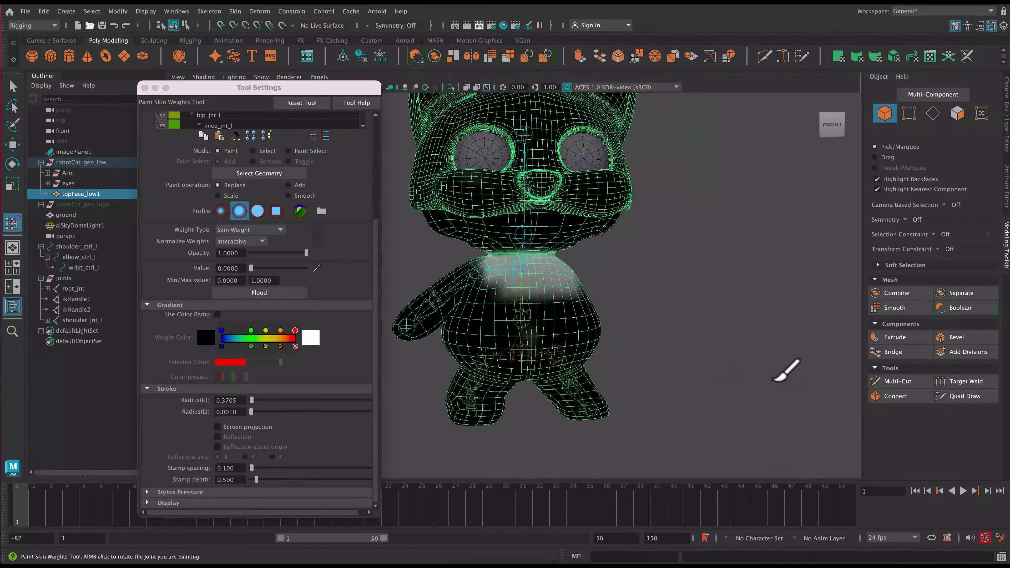
{"action": "middle_click_drag", "start_coordinate": [786, 373], "coordinate": [798, 410], "text": "alt"}
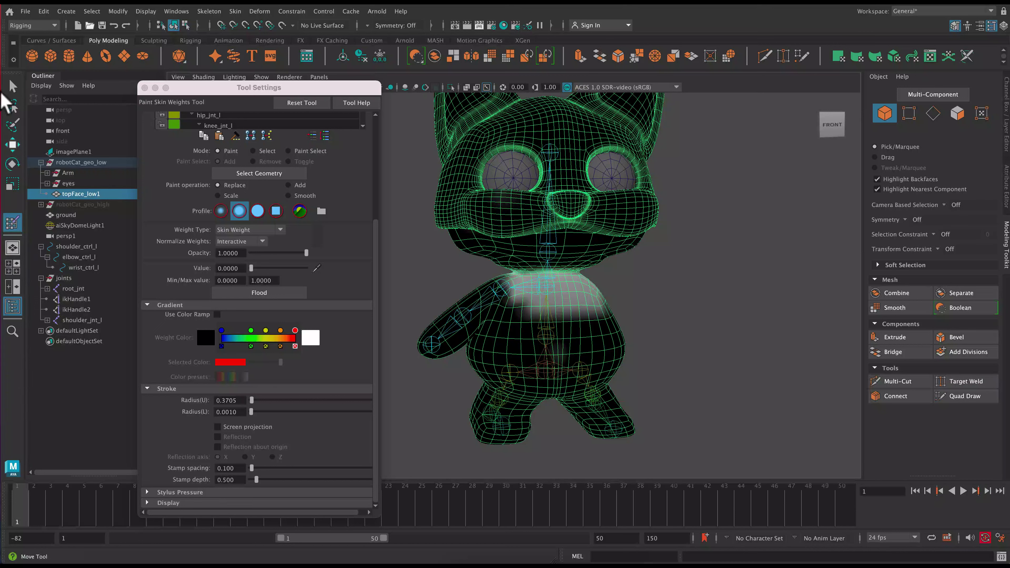
- Test the upper body's deformation by rotating the collar joint to both sides about its vertical axis
{"action": "left_click", "coordinate": [12, 164]}
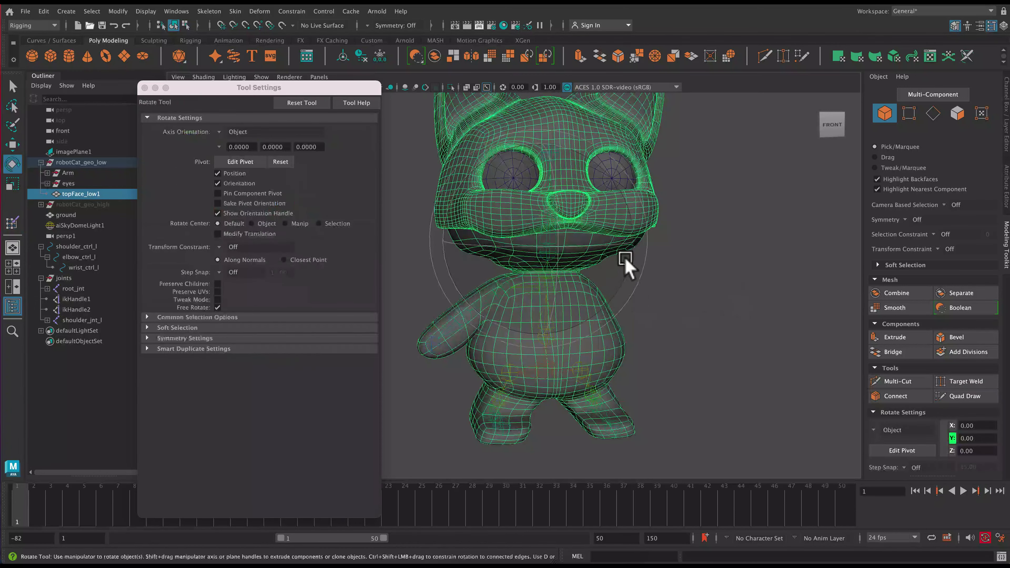
{"action": "left_click", "coordinate": [622, 293]}
{"action": "left_click", "coordinate": [554, 288]}
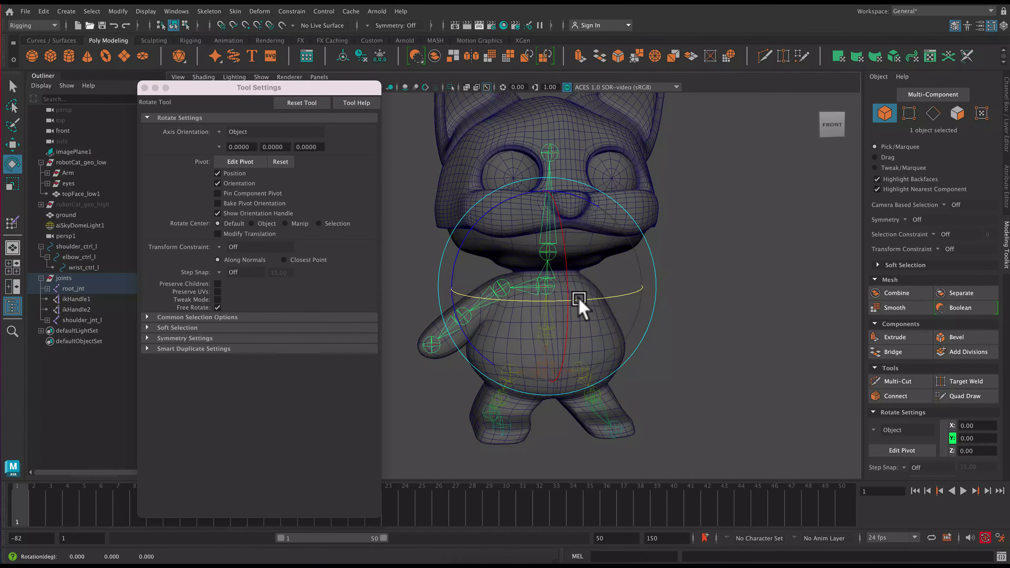
{"action": "mouse_move", "coordinate": [579, 297]}
{"action": "left_mouse_down"}
{"action": "mouse_move", "coordinate": [521, 304]}
{"action": "mouse_move", "coordinate": [633, 302]}
{"action": "mouse_move", "coordinate": [559, 303]}
{"action": "mouse_move", "coordinate": [598, 301]}
{"action": "left_mouse_up"}
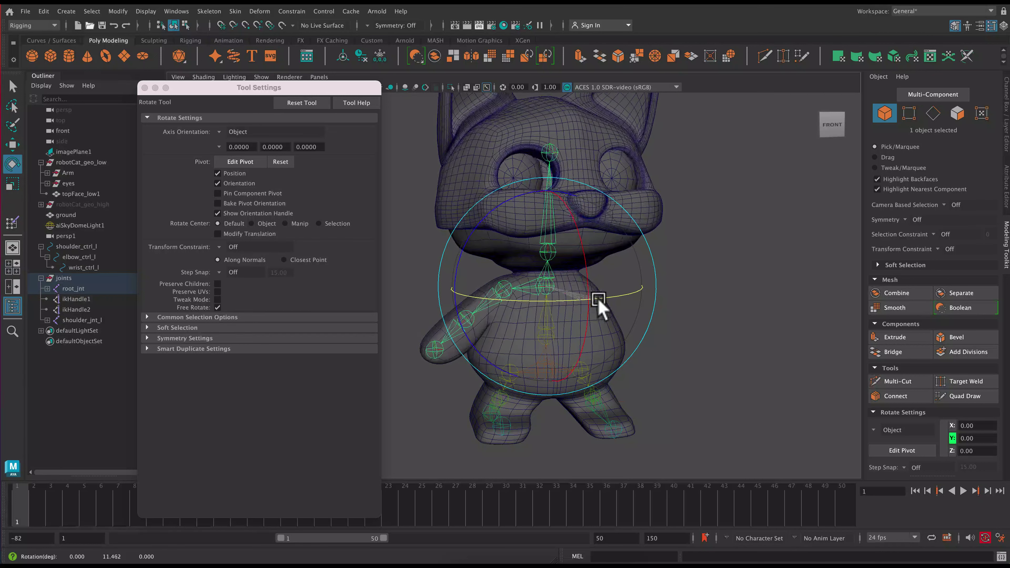
{"action": "left_click_drag", "start_coordinate": [744, 375], "coordinate": [865, 361], "text": "alt"}
{"action": "left_click_drag", "start_coordinate": [603, 287], "coordinate": [560, 282]}
{"action": "left_click_drag", "start_coordinate": [735, 331], "coordinate": [692, 327], "text": "alt"}
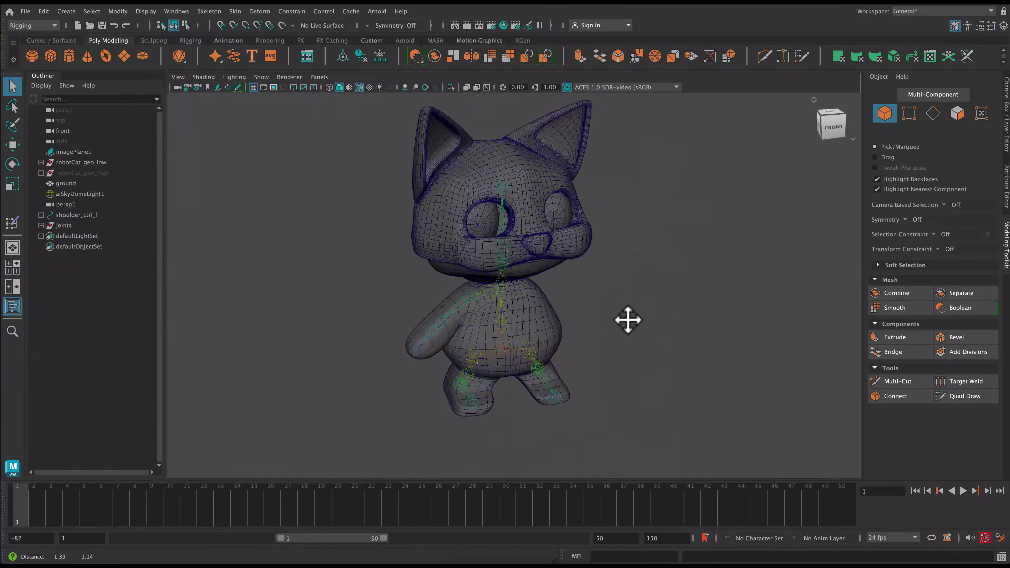
- Reselect the cat mesh, reopen the Paint Skin Weights options and check root_jnt's weights around the lower torso
{"action": "left_click", "coordinate": [557, 262]}
{"action": "left_click", "coordinate": [234, 11]}
{"action": "left_click", "coordinate": [372, 94]}
{"action": "left_click", "coordinate": [256, 175]}
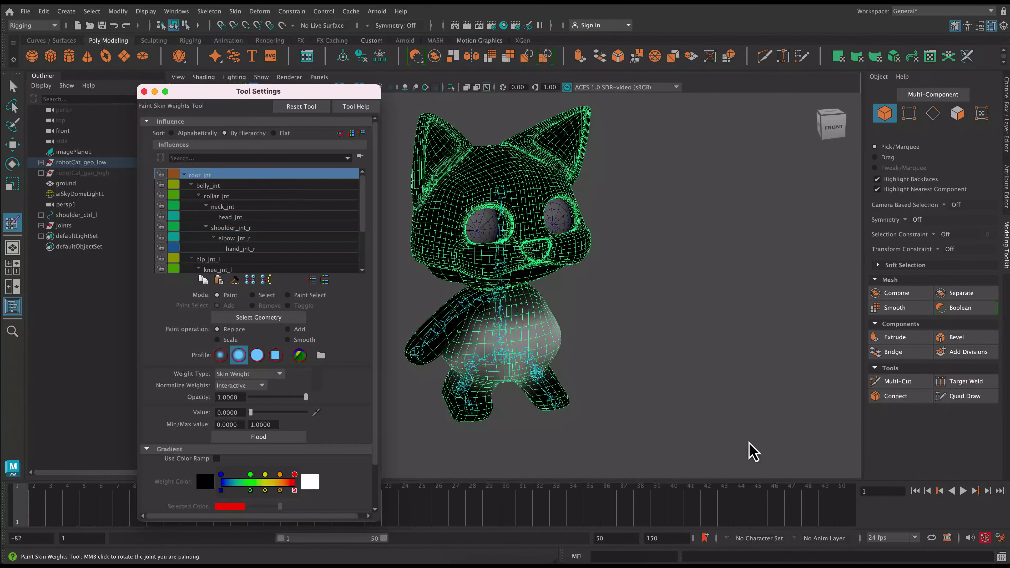
{"action": "left_click_drag", "start_coordinate": [750, 451], "coordinate": [259, 401], "text": "alt"}
{"action": "key", "text": "b"}
{"action": "left_click_drag", "start_coordinate": [579, 321], "coordinate": [517, 319], "text": "alt"}
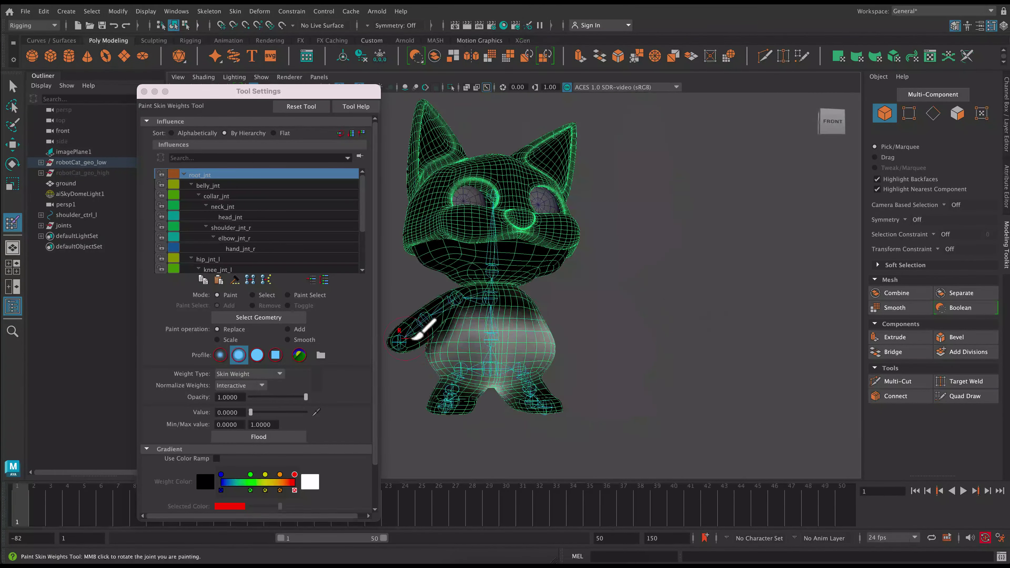
{"action": "right_click_drag", "start_coordinate": [516, 318], "coordinate": [609, 331], "text": "alt"}
- Go through the collar_jnt, neck_jnt and head_jnt influences and inspect their weights from the back and front
{"action": "left_click", "coordinate": [286, 196]}
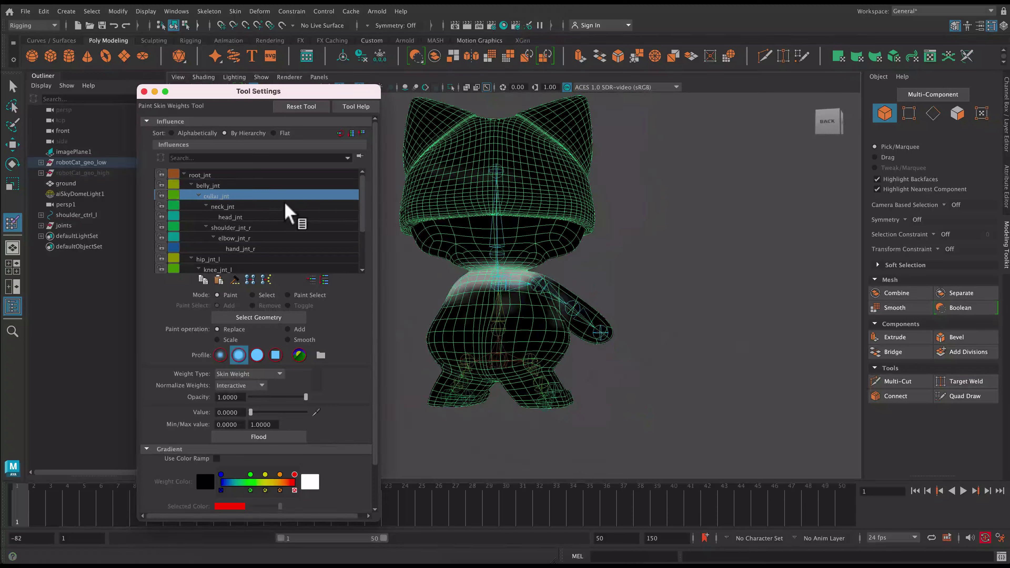
{"action": "left_click_drag", "start_coordinate": [580, 270], "coordinate": [496, 276], "text": "alt"}
{"action": "left_click", "coordinate": [302, 206]}
{"action": "left_click", "coordinate": [310, 217]}
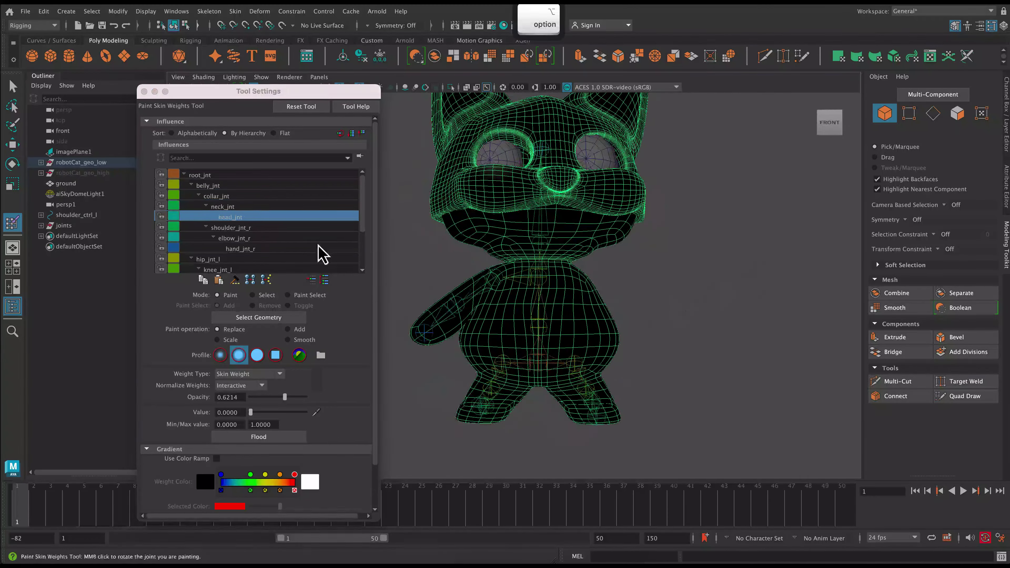
- Choose elbow_jnt_r, set the brush opacity to 1 and clean its weights around the arm with Replace at value 0
{"action": "left_click", "coordinate": [314, 227]}
{"action": "left_click", "coordinate": [314, 238]}
{"action": "key", "text": "b"}
{"action": "left_click_drag", "start_coordinate": [284, 397], "coordinate": [305, 397]}
{"action": "mouse_move", "coordinate": [534, 327]}
{"action": "left_mouse_down", "text": "alt"}
{"action": "mouse_move", "coordinate": [656, 274]}
{"action": "mouse_move", "coordinate": [732, 327]}
{"action": "mouse_move", "coordinate": [744, 316]}
{"action": "mouse_move", "coordinate": [682, 329]}
{"action": "mouse_move", "coordinate": [510, 326]}
{"action": "mouse_move", "coordinate": [687, 289]}
{"action": "mouse_move", "coordinate": [788, 360]}
{"action": "mouse_move", "coordinate": [640, 352]}
{"action": "mouse_move", "coordinate": [686, 279]}
{"action": "left_mouse_up", "text": "alt"}
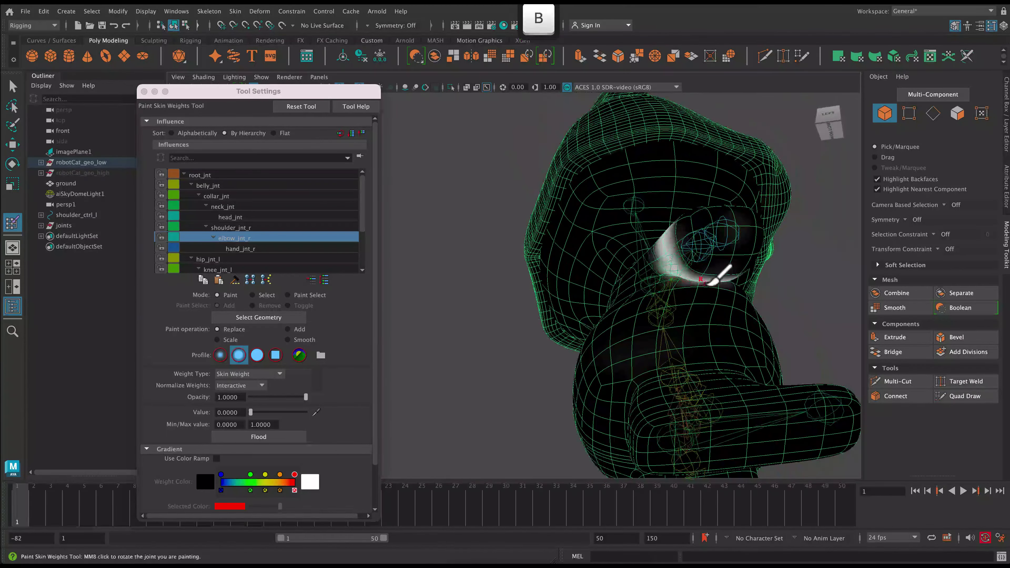
{"action": "scroll", "coordinate": [147, 506], "scroll_direction": "down", "scroll_amount": 2}
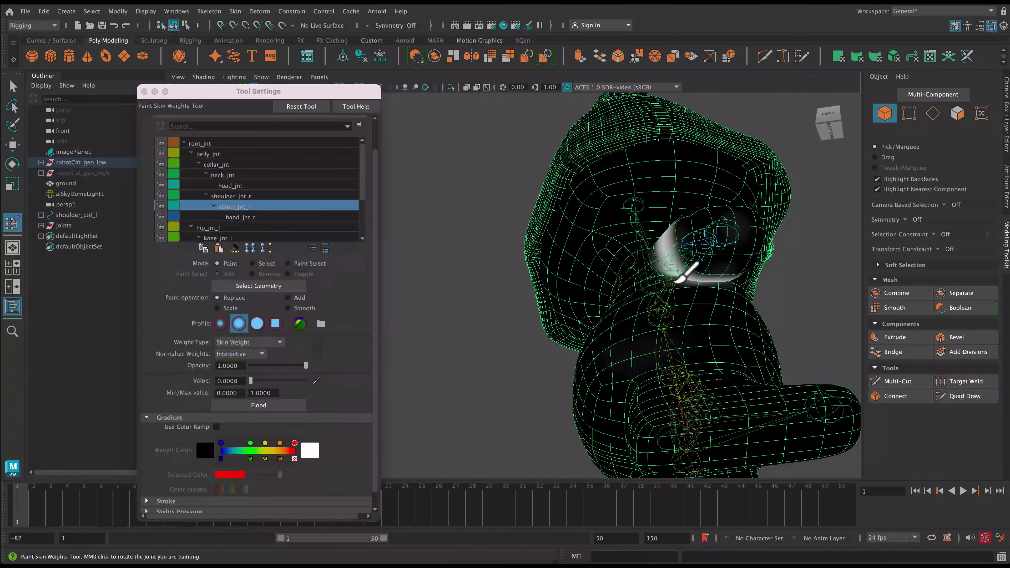
{"action": "scroll", "coordinate": [676, 282], "scroll_direction": "up", "scroll_amount": 5}
{"action": "left_click_drag", "start_coordinate": [640, 253], "coordinate": [644, 382], "text": "alt"}
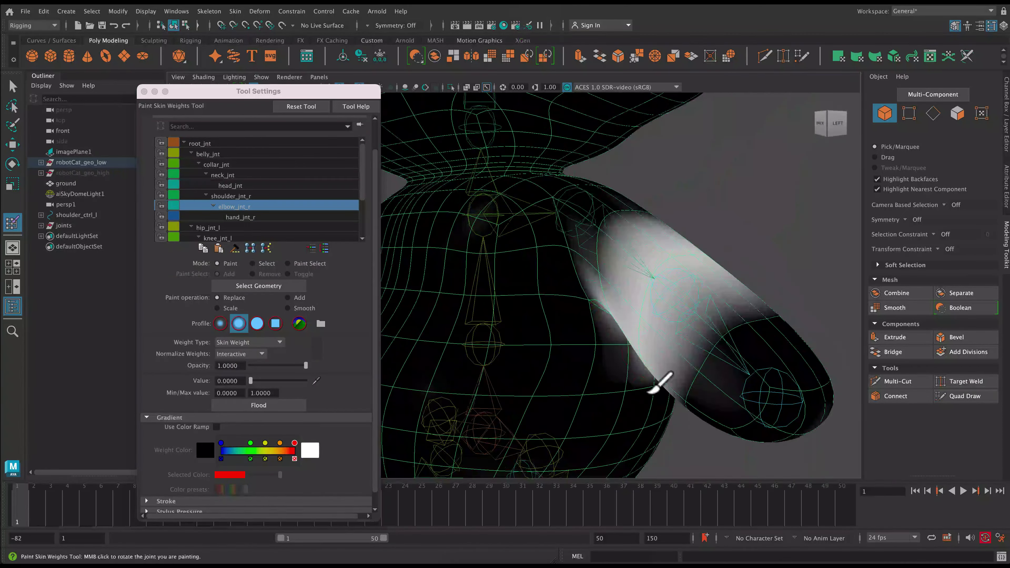
{"action": "left_click_drag", "start_coordinate": [588, 285], "coordinate": [620, 350], "text": "alt"}
- Choose hand_jnt_r and clean stray weights off the body with Replace at value 0, keeping its influence on the hand
{"action": "scroll", "coordinate": [620, 350], "scroll_direction": "down", "scroll_amount": 4}
{"action": "left_click", "coordinate": [242, 217]}
{"action": "left_click_drag", "start_coordinate": [457, 278], "coordinate": [662, 416], "text": "alt"}
{"action": "left_click_drag", "start_coordinate": [581, 354], "coordinate": [451, 310], "text": "alt"}
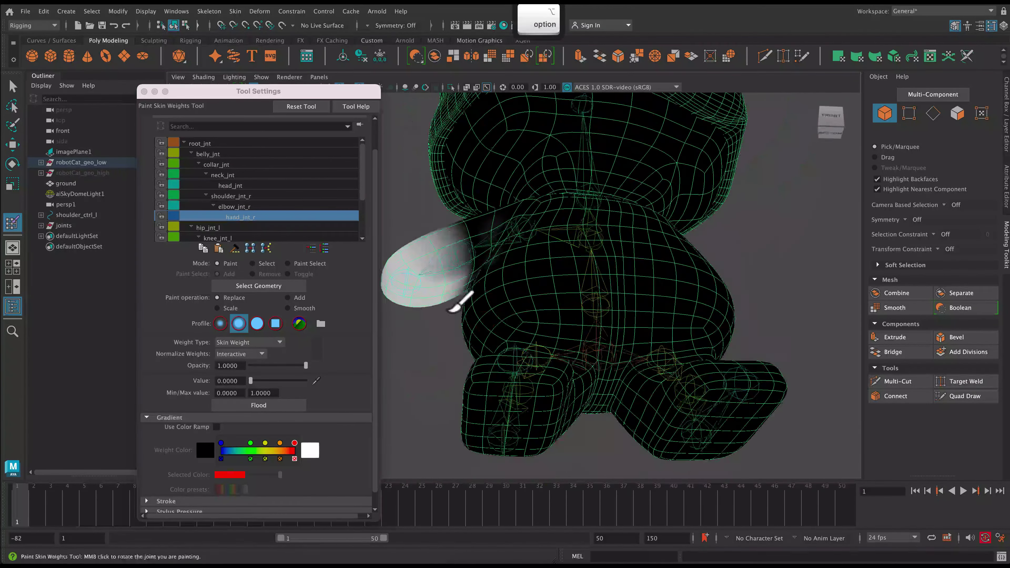
{"action": "left_click_drag", "start_coordinate": [458, 223], "coordinate": [477, 297], "text": "alt"}
{"action": "left_click_drag", "start_coordinate": [717, 322], "coordinate": [620, 222], "text": "alt"}
- Choose hip_jnt_l and paint its weights down around the belly and back with Replace at value 0, finishing with opacity 1
{"action": "left_click", "coordinate": [226, 228]}
{"action": "left_click_drag", "start_coordinate": [779, 354], "coordinate": [451, 354], "text": "alt"}
{"action": "key", "text": "b"}
{"action": "left_click_drag", "start_coordinate": [306, 366], "coordinate": [289, 366]}
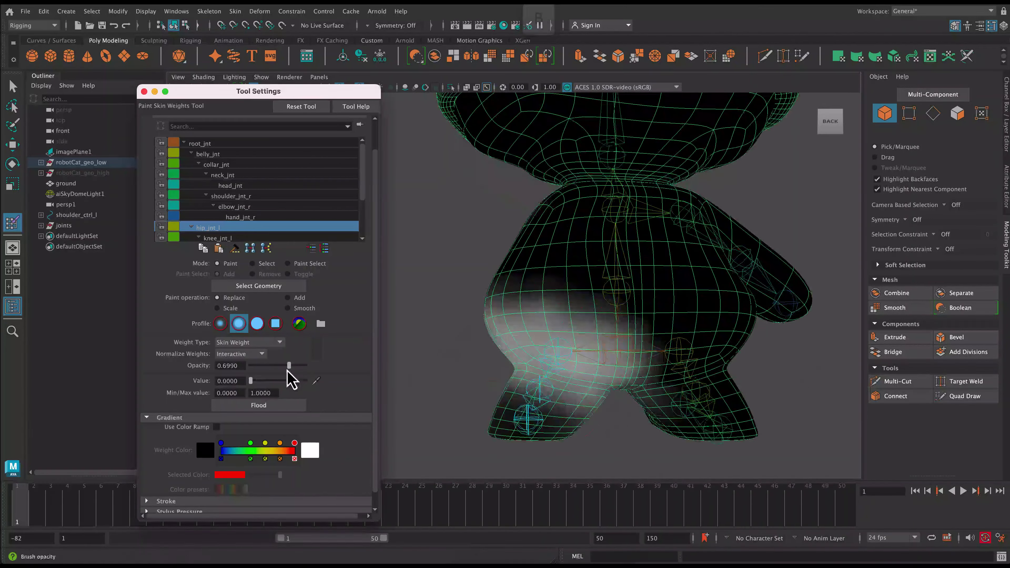
{"action": "left_click_drag", "start_coordinate": [639, 423], "coordinate": [656, 417], "text": "alt"}
{"action": "left_click_drag", "start_coordinate": [601, 302], "coordinate": [640, 414], "text": "alt"}
{"action": "left_click_drag", "start_coordinate": [728, 350], "coordinate": [638, 379], "text": "alt"}
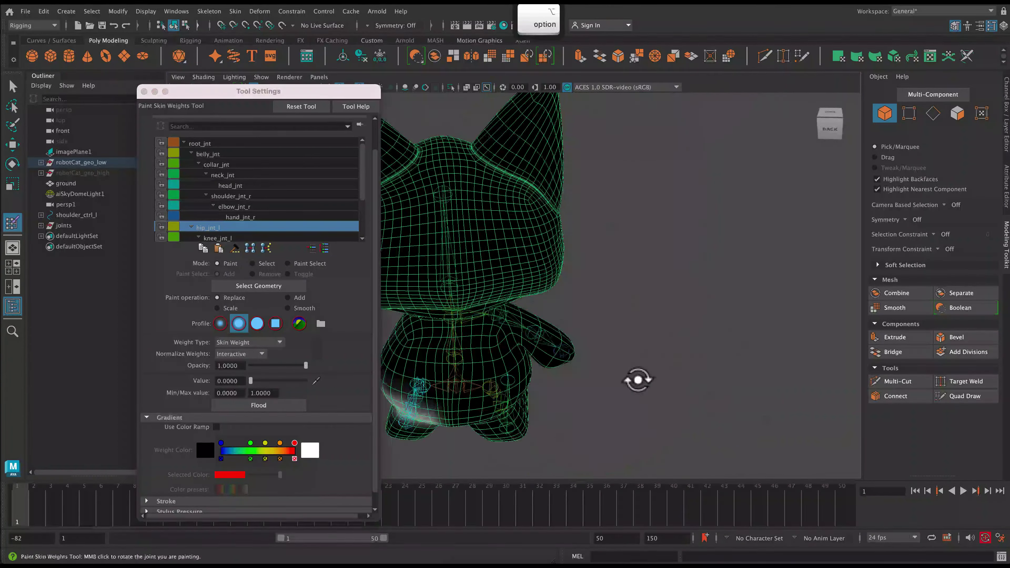
{"action": "left_click_drag", "start_coordinate": [289, 365], "coordinate": [314, 365]}
- Choose knee_jnt_l and clean its weights around the left leg and lower body with Replace at value 0
{"action": "left_click", "coordinate": [215, 238]}
{"action": "left_click_drag", "start_coordinate": [641, 327], "coordinate": [672, 307], "text": "alt"}
{"action": "left_click_drag", "start_coordinate": [588, 289], "coordinate": [586, 367], "text": "alt"}
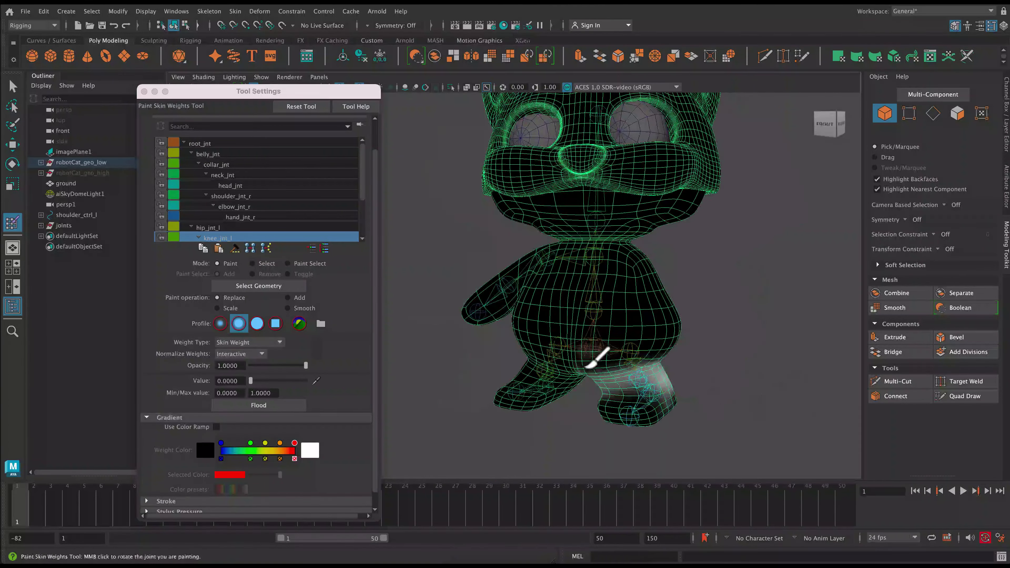
{"action": "scroll", "coordinate": [672, 375], "scroll_direction": "up", "scroll_amount": 3}
{"action": "left_click_drag", "start_coordinate": [677, 404], "coordinate": [401, 393], "text": "alt"}
- Choose heel_jnt_l and clean its weights around the left foot with Replace at value 0 and opacity 1
{"action": "key", "text": "Down"}
{"action": "left_click_drag", "start_coordinate": [732, 266], "coordinate": [493, 330], "text": "alt"}
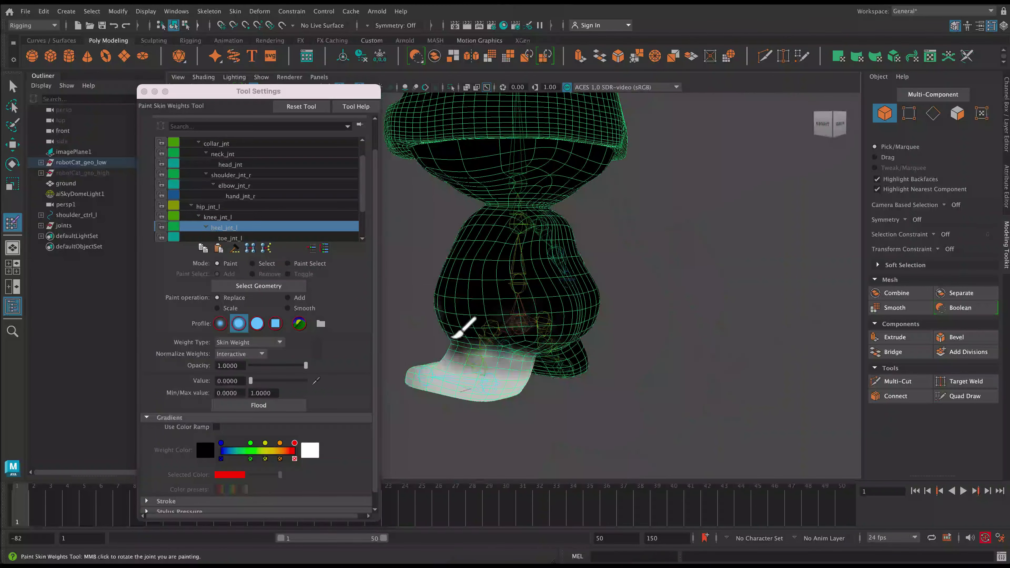
{"action": "mouse_move", "coordinate": [660, 370]}
{"action": "left_mouse_down", "text": "alt"}
{"action": "mouse_move", "coordinate": [713, 322]}
{"action": "mouse_move", "coordinate": [435, 293]}
{"action": "mouse_move", "coordinate": [652, 397]}
{"action": "mouse_move", "coordinate": [669, 387]}
{"action": "left_mouse_up", "text": "alt"}
{"action": "left_click_drag", "start_coordinate": [278, 366], "coordinate": [306, 365]}
{"action": "mouse_move", "coordinate": [644, 223]}
{"action": "left_mouse_down", "text": "alt"}
{"action": "mouse_move", "coordinate": [653, 162]}
{"action": "mouse_move", "coordinate": [651, 281]}
{"action": "mouse_move", "coordinate": [569, 261]}
{"action": "mouse_move", "coordinate": [698, 385]}
{"action": "mouse_move", "coordinate": [652, 303]}
{"action": "left_mouse_up", "text": "alt"}
- Choose toe_jnt_l, set the brush value to 1 and paint its weight onto the front of the left foot
{"action": "key", "text": "Down"}
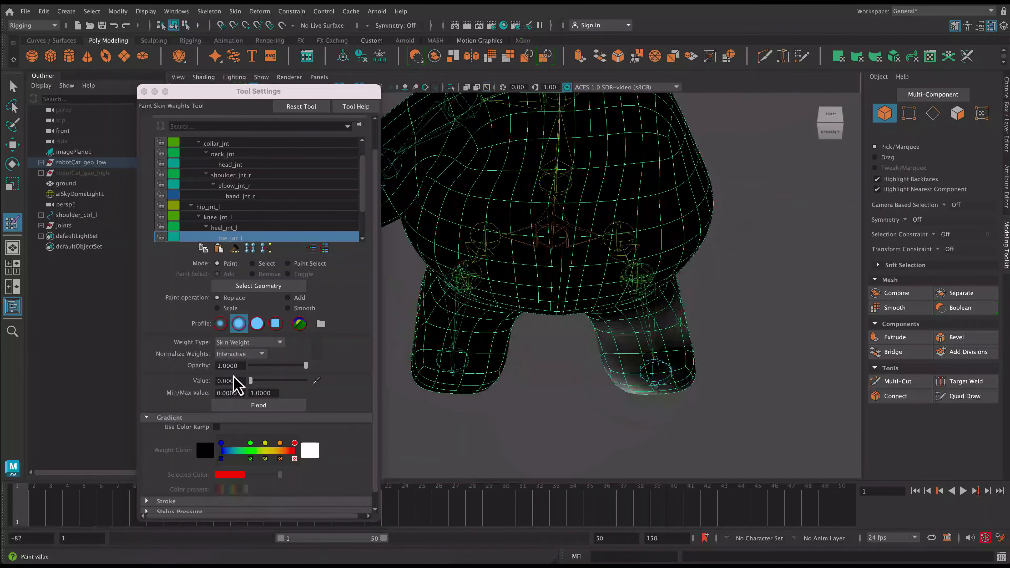
{"action": "left_click_drag", "start_coordinate": [250, 380], "coordinate": [306, 381]}
{"action": "mouse_move", "coordinate": [652, 302]}
{"action": "left_mouse_down", "text": "alt"}
{"action": "mouse_move", "coordinate": [624, 187]}
{"action": "mouse_move", "coordinate": [683, 175]}
{"action": "left_mouse_up", "text": "alt"}
{"action": "mouse_move", "coordinate": [683, 175]}
{"action": "left_mouse_down", "text": "alt"}
{"action": "mouse_move", "coordinate": [547, 217]}
{"action": "mouse_move", "coordinate": [687, 308]}
{"action": "mouse_move", "coordinate": [778, 417]}
{"action": "left_mouse_up", "text": "alt"}
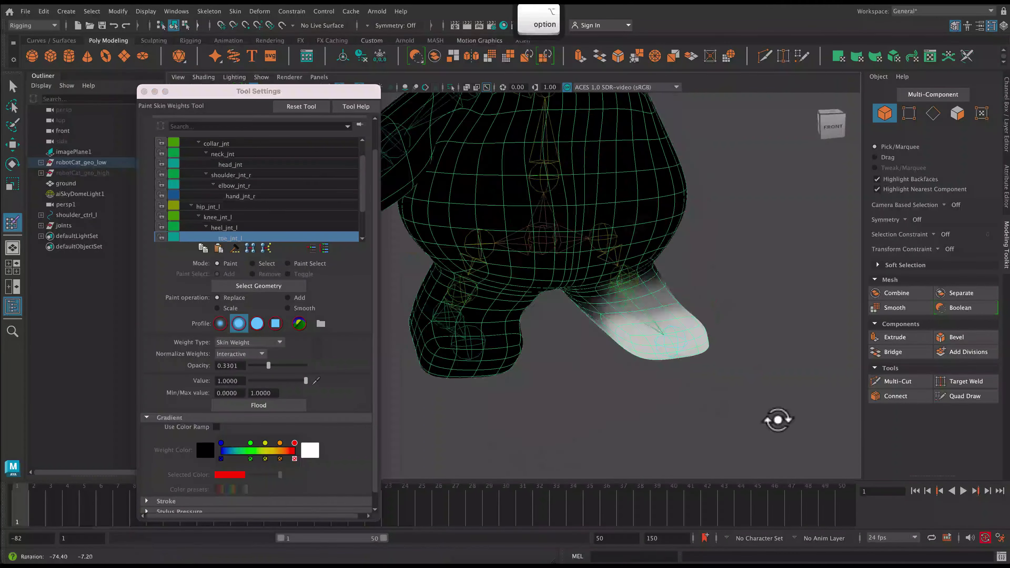
- Close the tool settings, test-rotate the collar joint about its vertical axis and undo the rotation
{"action": "left_click", "coordinate": [143, 91]}
{"action": "left_click", "coordinate": [11, 92]}
{"action": "left_click", "coordinate": [509, 282]}
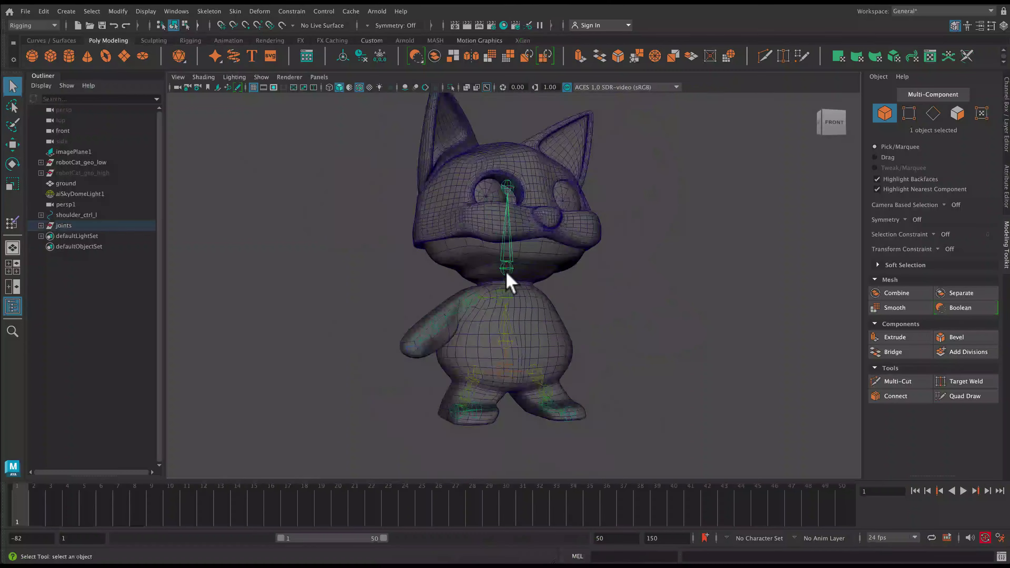
{"action": "key", "text": "e"}
{"action": "left_click", "coordinate": [507, 306]}
{"action": "left_click", "coordinate": [507, 301]}
{"action": "left_click_drag", "start_coordinate": [507, 302], "coordinate": [515, 300]}
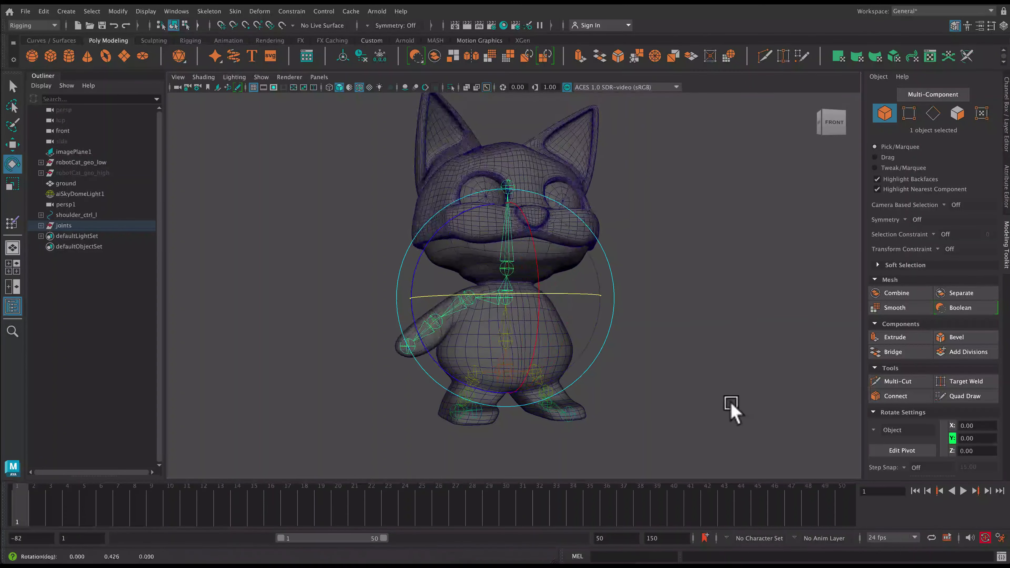
{"action": "left_click_drag", "start_coordinate": [731, 410], "coordinate": [554, 274]}
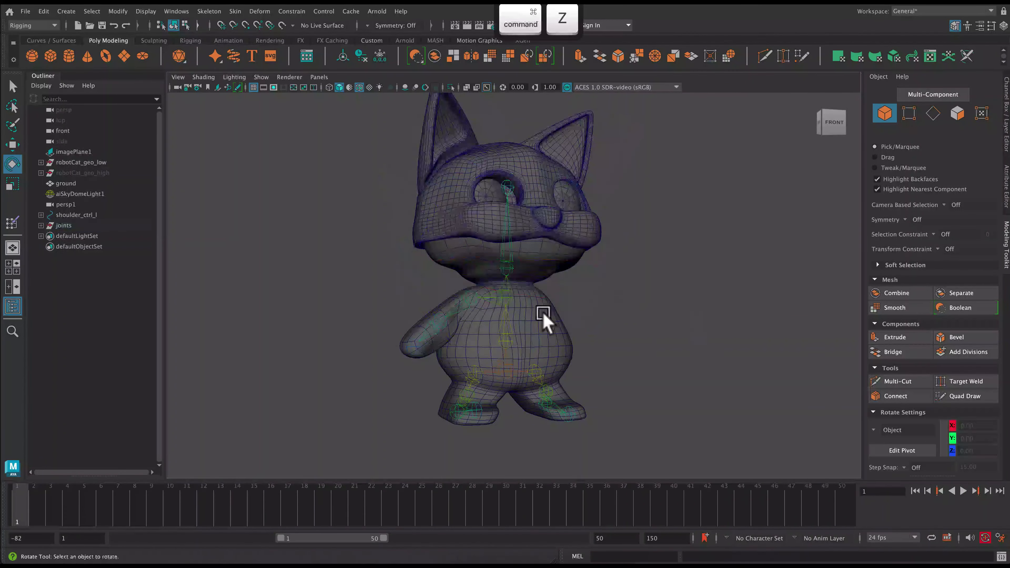
{"action": "left_click", "coordinate": [379, 293]}
{"action": "key", "text": "super+z"}
- Test the right arm's joints, show the Channel Box, undo the test poses and select shoulder_jnt_r
{"action": "left_click", "coordinate": [370, 330]}
{"action": "left_click", "coordinate": [564, 388]}
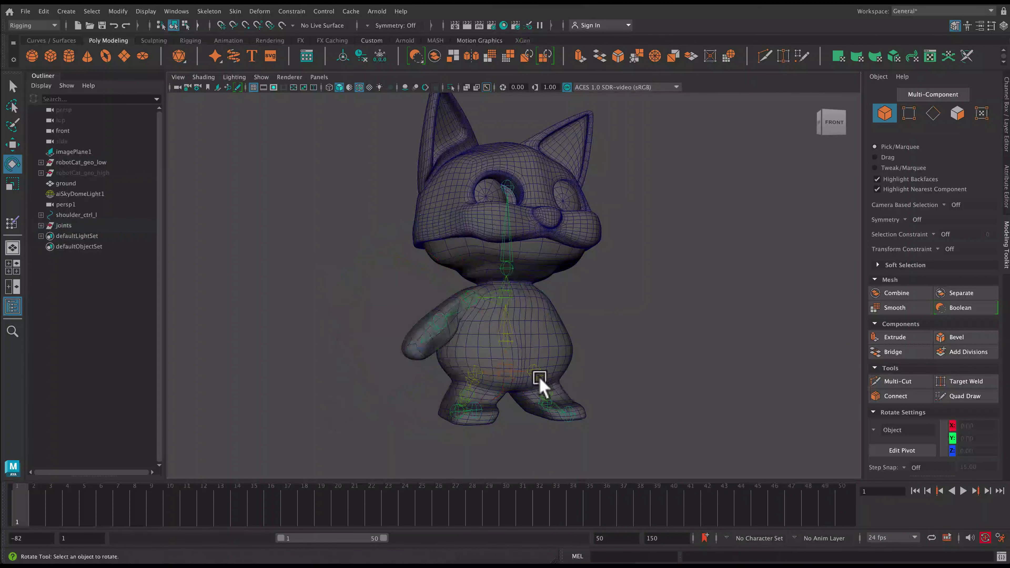
{"action": "left_click", "coordinate": [439, 321]}
{"action": "left_click", "coordinate": [1006, 114]}
{"action": "key", "text": "super+z"}
{"action": "key", "text": "super+z"}
{"action": "key", "text": "super+z"}
{"action": "left_click", "coordinate": [473, 299]}
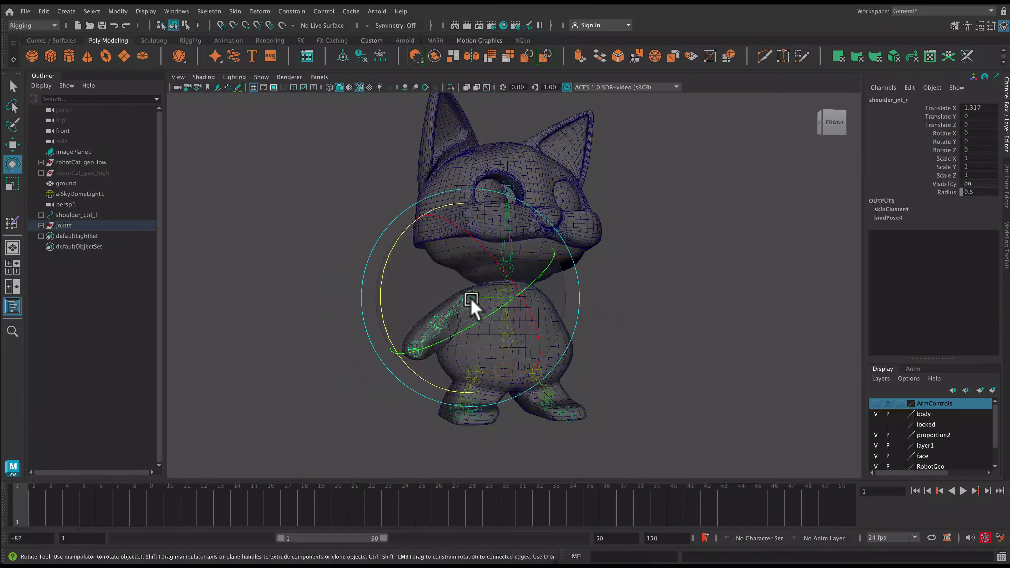
- Select ikHandle1 at the left foot and test the leg's deformation by moving the handle upward
{"action": "left_click", "coordinate": [566, 402]}
{"action": "key", "text": "w"}
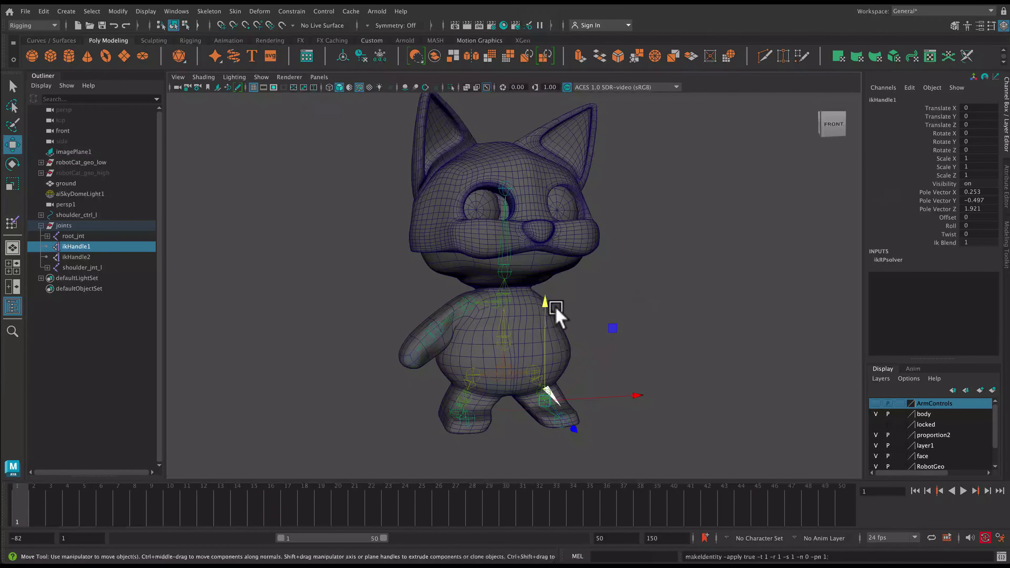
{"action": "left_click_drag", "start_coordinate": [602, 340], "coordinate": [616, 432], "text": "alt"}
{"action": "left_click_drag", "start_coordinate": [515, 319], "coordinate": [519, 290]}
{"action": "key", "text": "Return"}
- Test the torso's deformation by rotating belly_jnt about its Y axis
{"action": "left_click_drag", "start_coordinate": [596, 279], "coordinate": [516, 278], "text": "alt"}
{"action": "left_click_drag", "start_coordinate": [624, 208], "coordinate": [425, 458]}
{"action": "left_click", "coordinate": [514, 259]}
{"action": "left_click", "coordinate": [477, 382]}
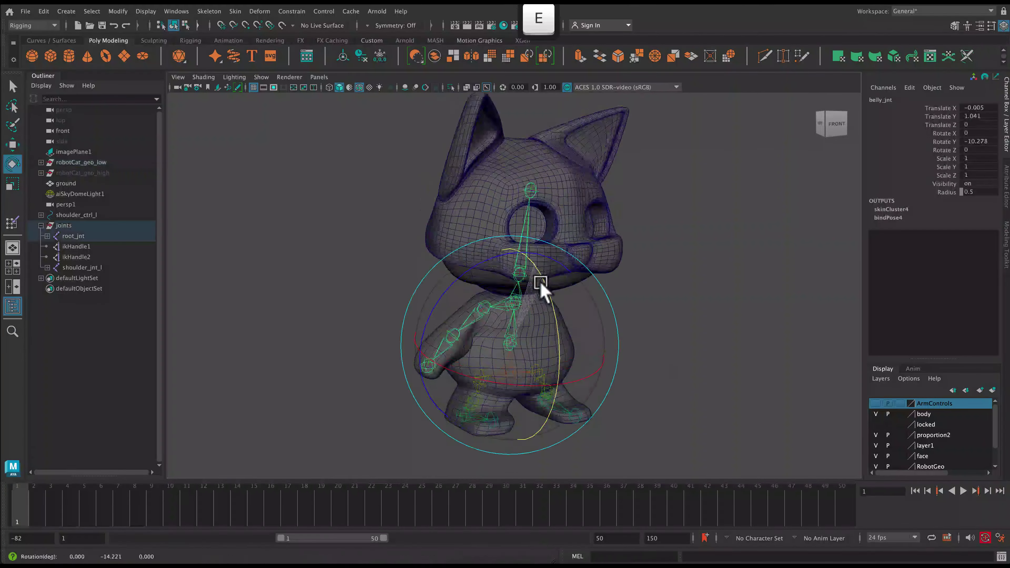
{"action": "left_click", "coordinate": [629, 408]}
- Select heel_jnt_l in the left foot and activate the Rotate tool to check the foot joint
{"action": "left_click", "coordinate": [578, 406]}
{"action": "left_click", "coordinate": [552, 419]}
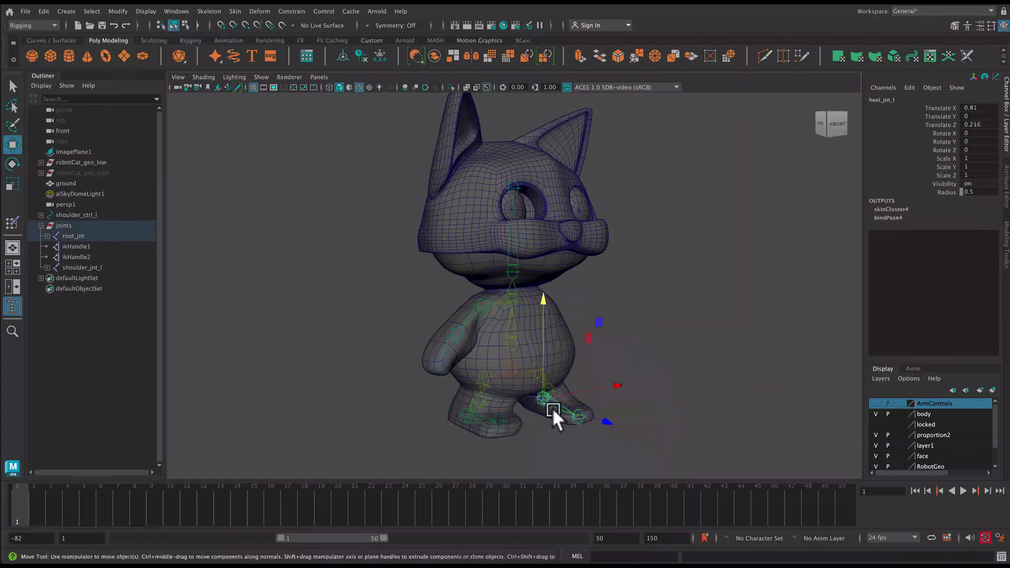
{"action": "key", "text": "e"}
{"action": "left_click", "coordinate": [656, 399]}
{"action": "left_click", "coordinate": [604, 324]}
- Select the topFace_low1 mesh with the Paint Skin Weights tool and check the right hand joint's weights
{"action": "left_click_drag", "start_coordinate": [656, 398], "coordinate": [475, 326], "text": "alt"}
{"action": "left_click", "coordinate": [590, 300]}
{"action": "left_click", "coordinate": [501, 315]}
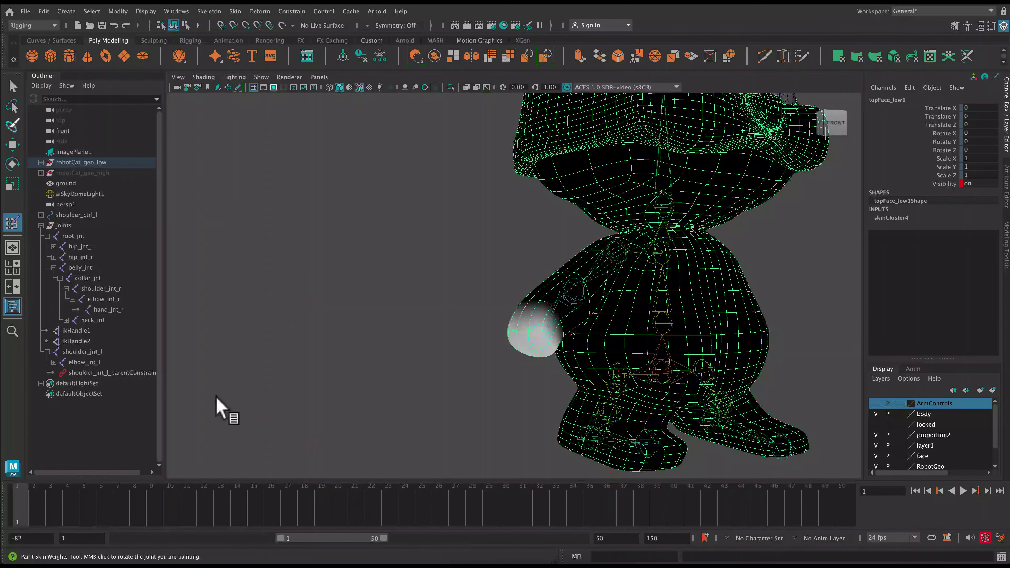
- Leave weight painting, select the joints group and hide polygons in the viewport so only the skeleton shows
{"action": "left_click", "coordinate": [71, 225]}
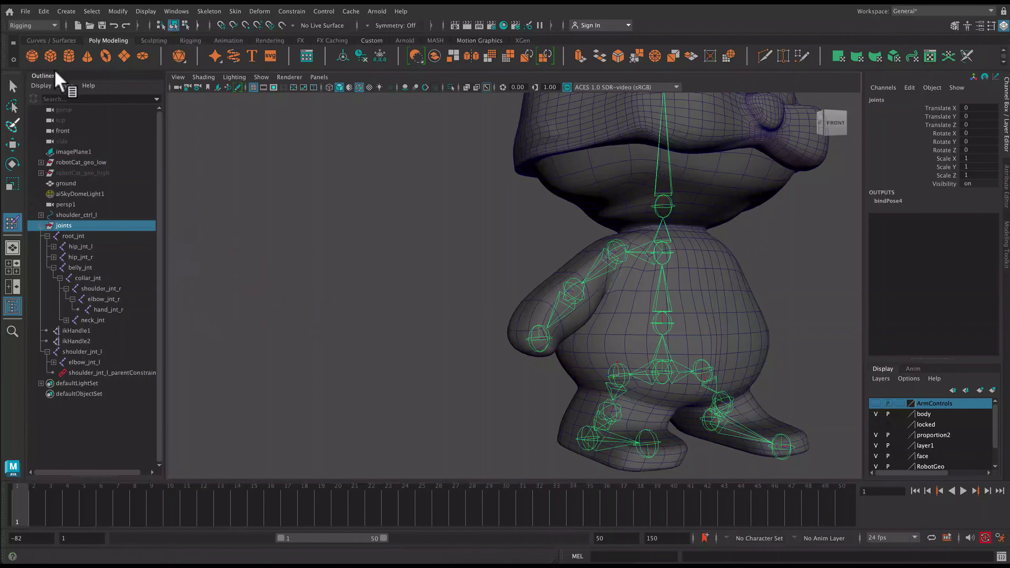
{"action": "left_click", "coordinate": [262, 77]}
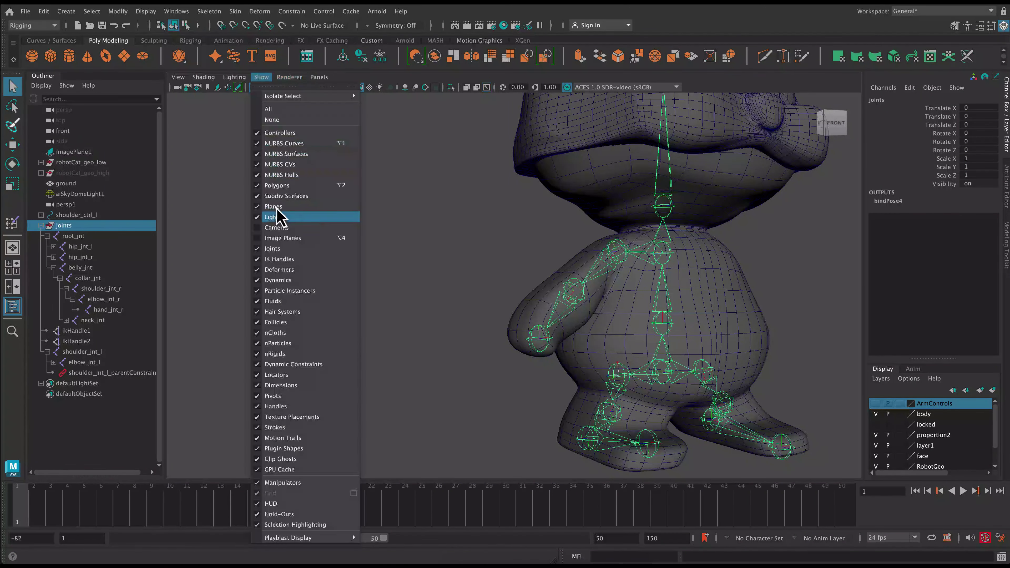
{"action": "left_click", "coordinate": [302, 185]}
{"action": "left_click", "coordinate": [400, 227]}
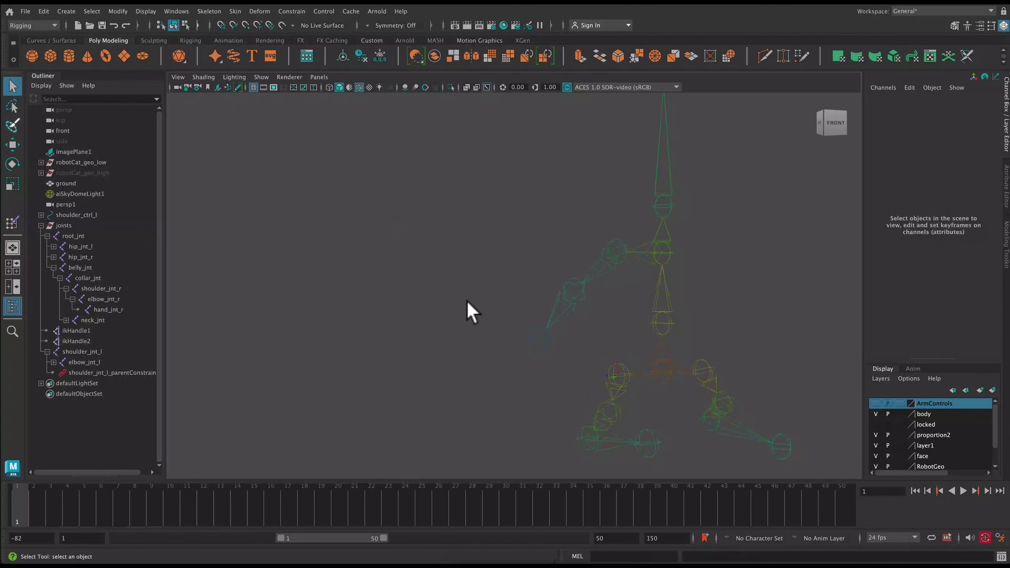
{"action": "middle_click_drag", "start_coordinate": [473, 312], "coordinate": [258, 283], "text": "alt"}
- Create a NURBS circle, move it to Translate X -1.75 at the right foot and scale it to 0.565 in X
{"action": "left_click", "coordinate": [66, 11]}
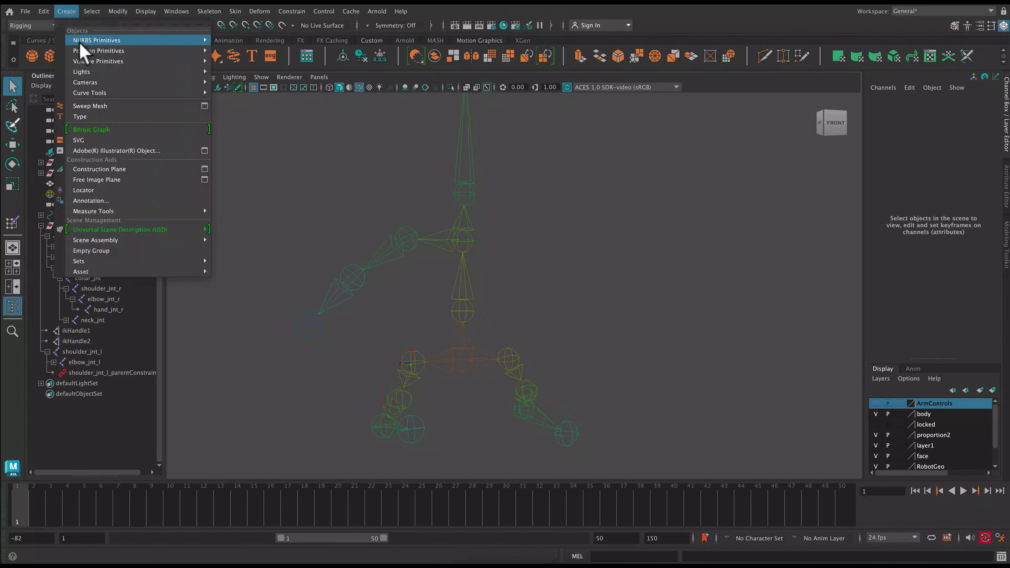
{"action": "mouse_move", "coordinate": [199, 41]}
{"action": "left_click", "coordinate": [261, 108]}
{"action": "left_click_drag", "start_coordinate": [572, 228], "coordinate": [508, 365], "text": "alt"}
{"action": "key", "text": "w"}
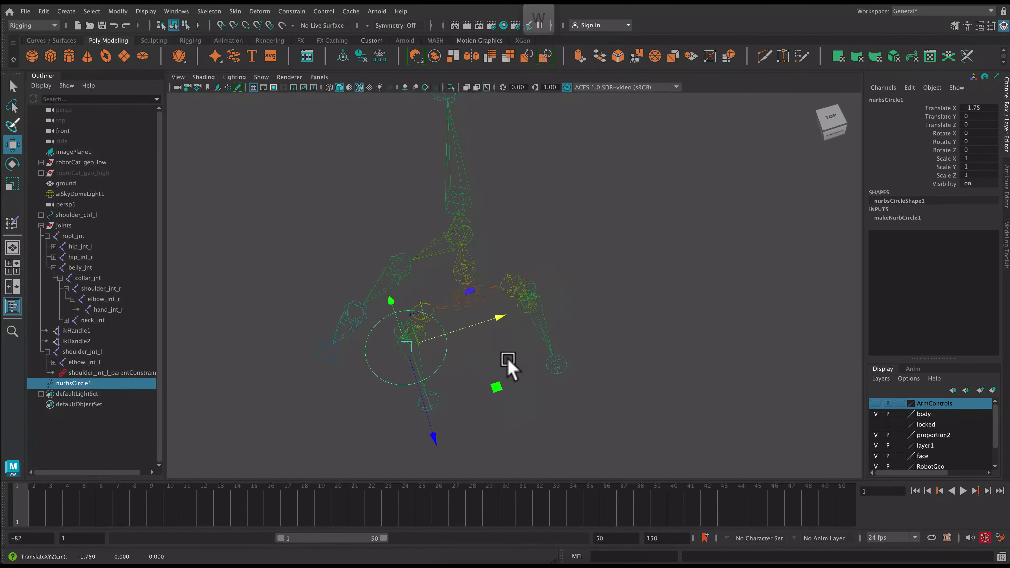
{"action": "key", "text": "r"}
{"action": "left_click_drag", "start_coordinate": [495, 326], "coordinate": [456, 331]}
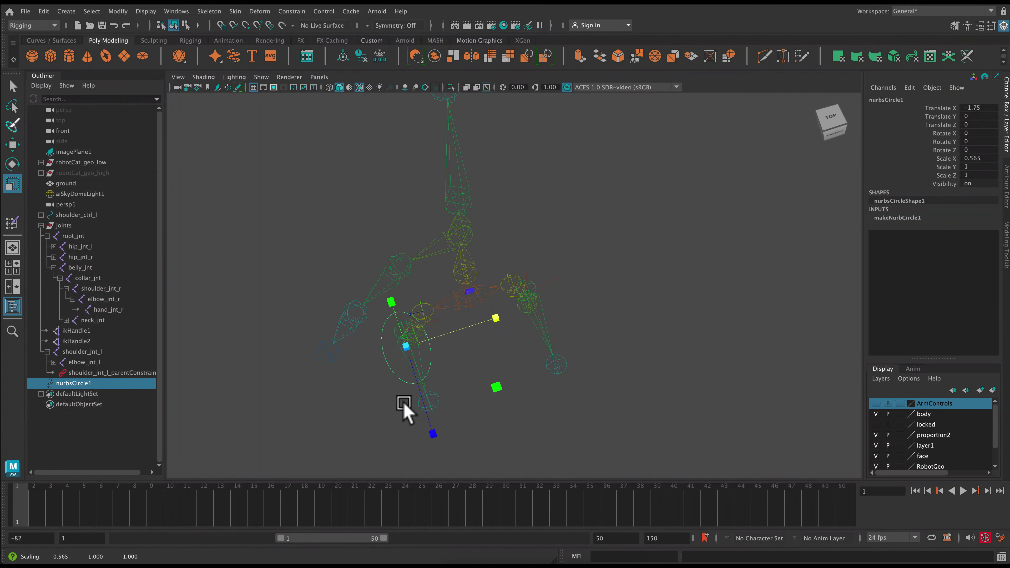
- Move the circle forward around the right foot, then duplicate it and place the copy around the left foot
{"action": "key", "text": "w"}
{"action": "left_click_drag", "start_coordinate": [428, 429], "coordinate": [445, 453]}
{"action": "key", "text": "ctrl+d"}
{"action": "left_click_drag", "start_coordinate": [496, 341], "coordinate": [643, 378]}
{"action": "left_click", "coordinate": [605, 354]}
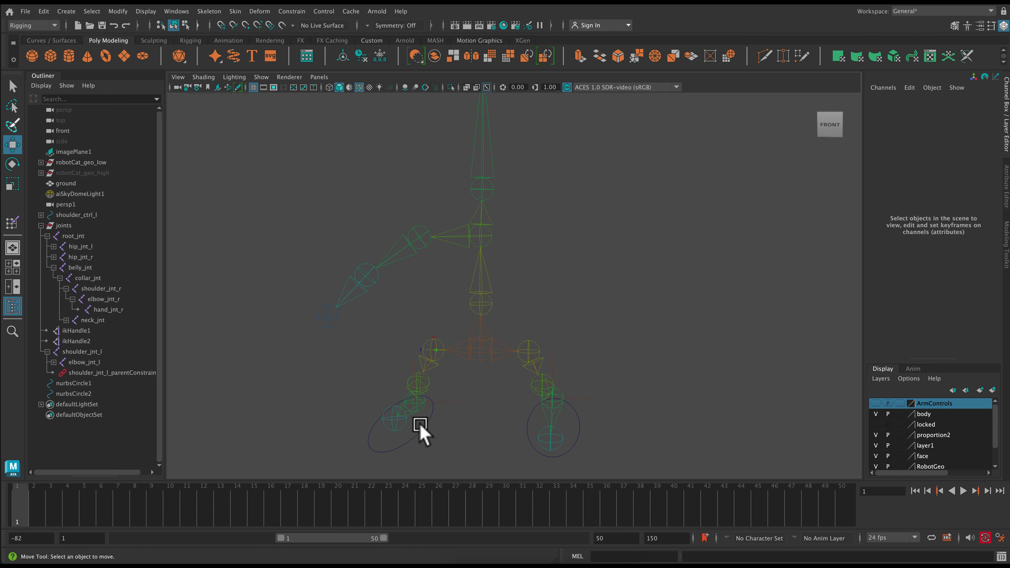
- Create a NURBS circle around the hips at Translate Y 1.56, scaled uniformly to 2.545
{"action": "left_click", "coordinate": [66, 11]}
{"action": "mouse_move", "coordinate": [95, 54]}
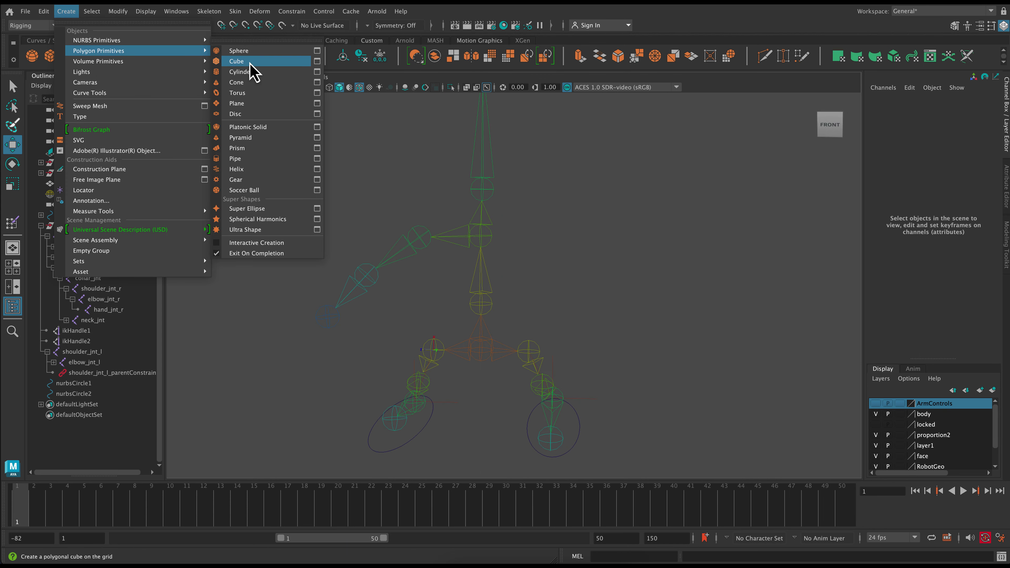
{"action": "mouse_move", "coordinate": [183, 41]}
{"action": "left_click", "coordinate": [239, 103]}
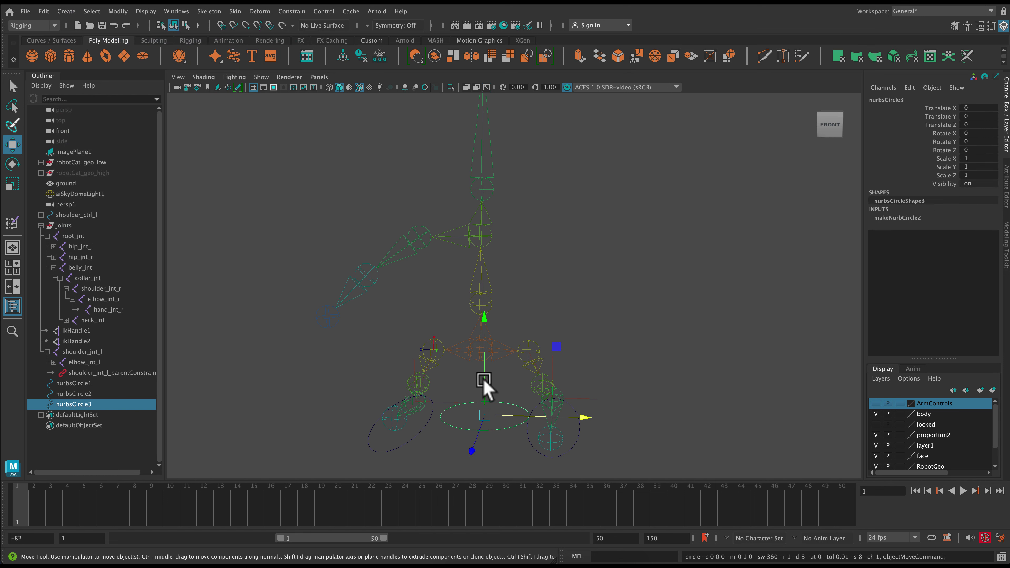
{"action": "left_click_drag", "start_coordinate": [483, 381], "coordinate": [478, 265]}
{"action": "key", "text": "r"}
{"action": "left_click_drag", "start_coordinate": [485, 306], "coordinate": [594, 299]}
{"action": "left_click_drag", "start_coordinate": [652, 314], "coordinate": [626, 338], "text": "alt"}
{"action": "key", "text": "w"}
{"action": "left_click_drag", "start_coordinate": [532, 208], "coordinate": [532, 254]}
- Show the polygons again, then duplicate the hip circle up to the belly at Translate Y 2.523 and scale it to 2.351
{"action": "left_click_drag", "start_coordinate": [745, 404], "coordinate": [779, 406], "text": "alt"}
{"action": "left_click", "coordinate": [261, 76]}
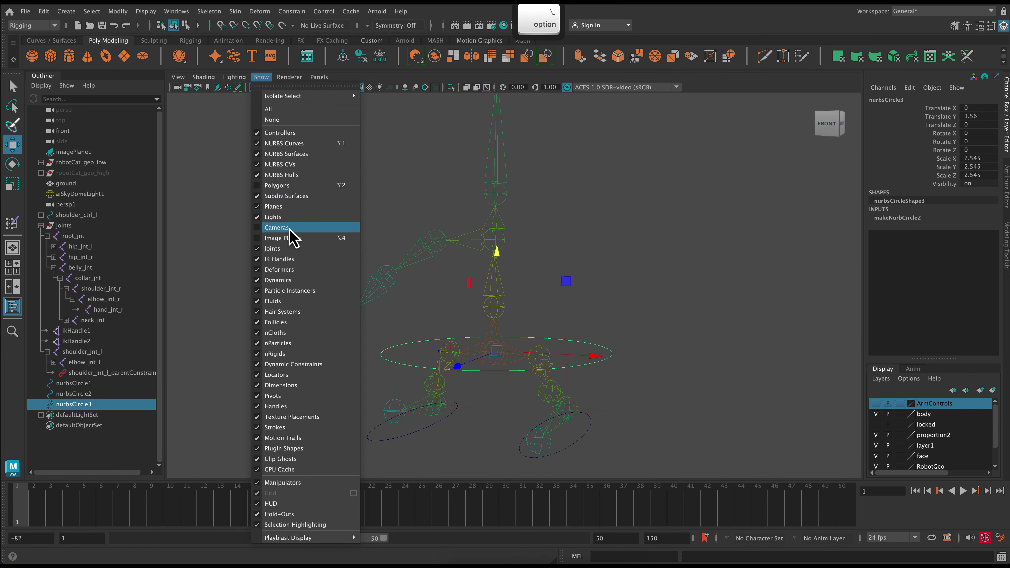
{"action": "left_click", "coordinate": [259, 185]}
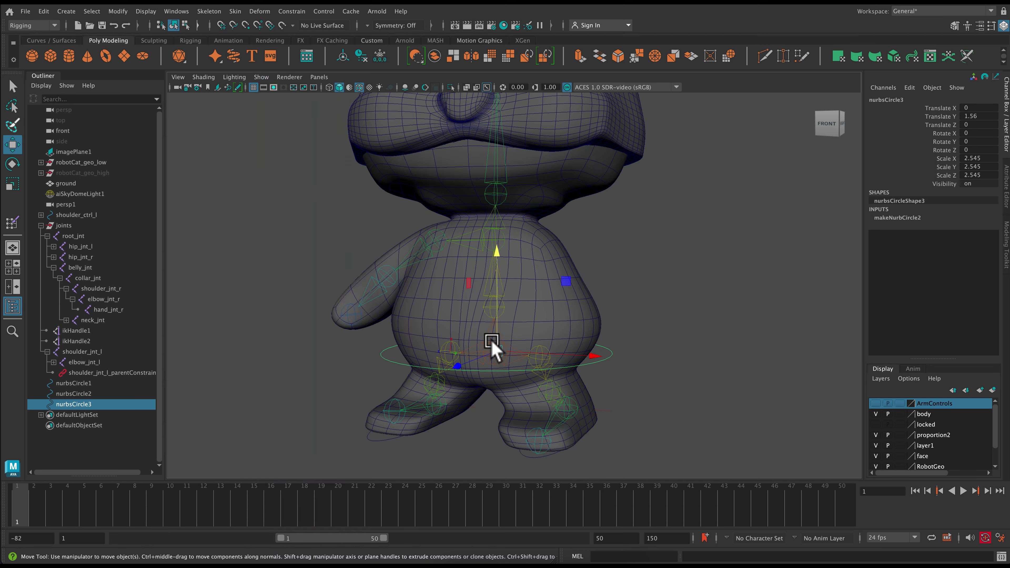
{"action": "key", "text": "ctrl+d"}
{"action": "left_click_drag", "start_coordinate": [497, 277], "coordinate": [499, 234]}
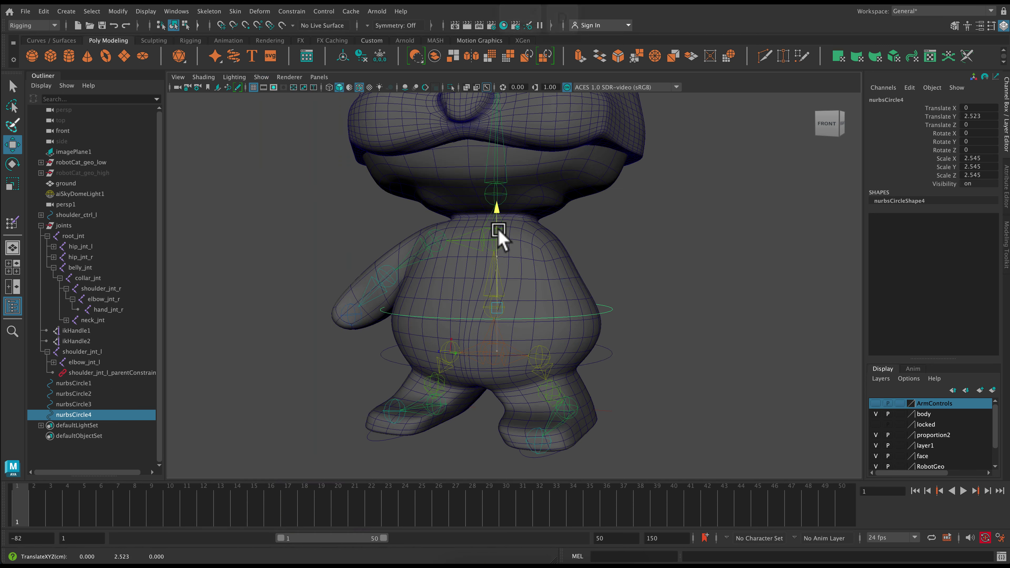
{"action": "key", "text": "r"}
{"action": "left_click_drag", "start_coordinate": [495, 308], "coordinate": [496, 314]}
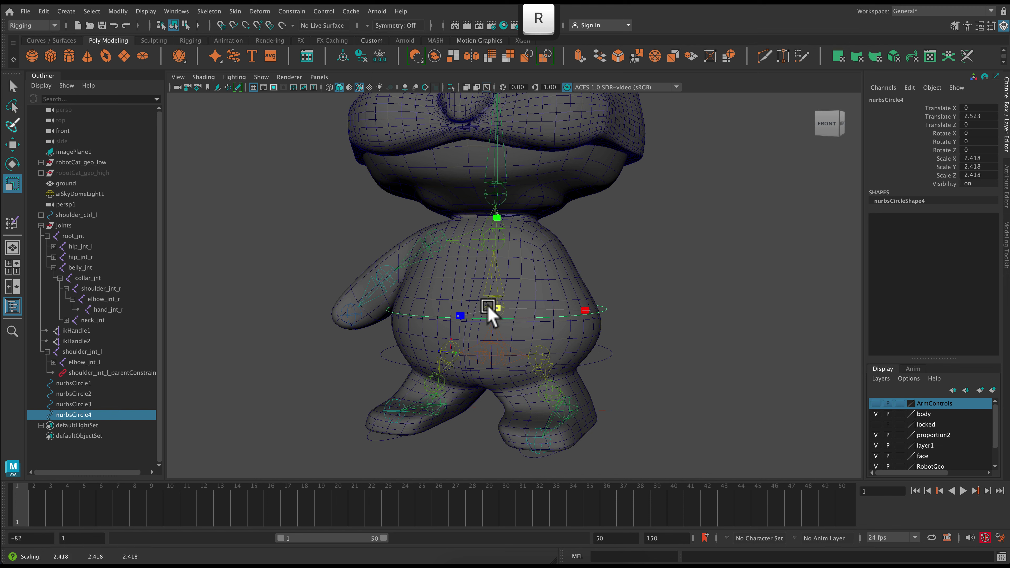
- Duplicate the belly circle and raise the copy to the neck at Translate Y 4.847
{"action": "key", "text": "ctrl+d"}
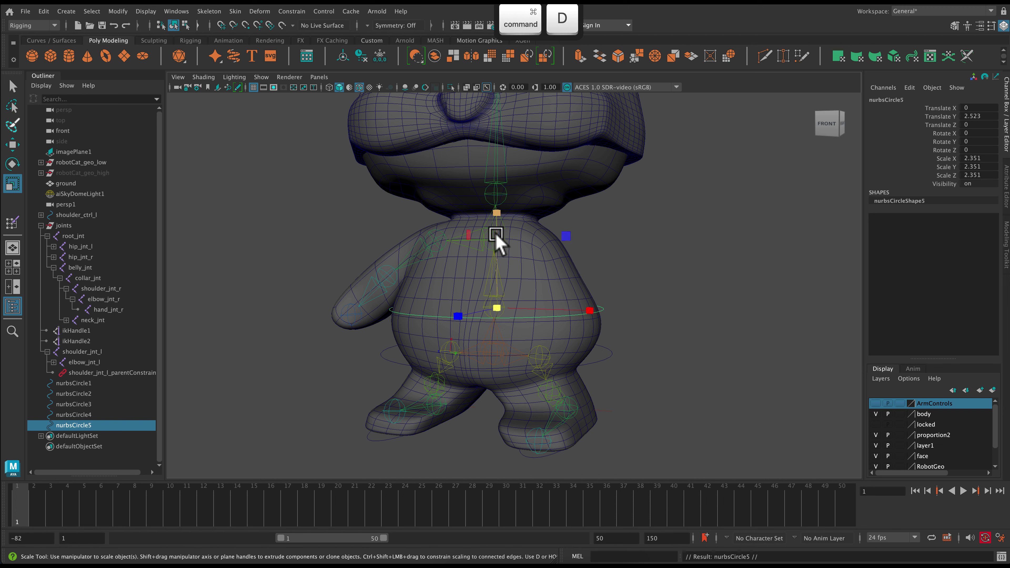
{"action": "key", "text": "w"}
{"action": "left_click_drag", "start_coordinate": [497, 210], "coordinate": [495, 165]}
{"action": "left_click_drag", "start_coordinate": [492, 116], "coordinate": [488, 107]}
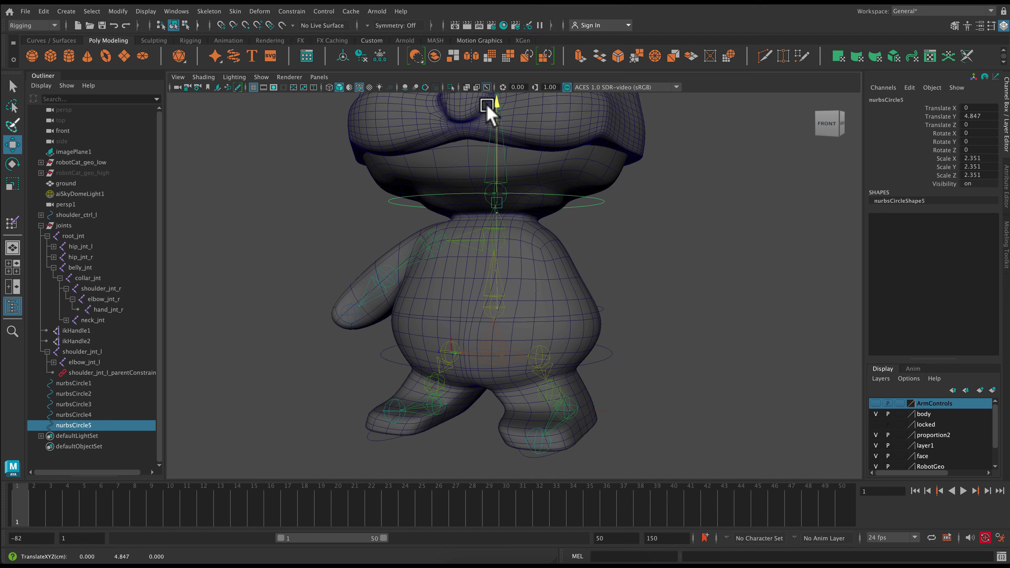
- Duplicate the neck circle and lower the copy to the collar joint at Translate Y 4.147
{"action": "left_click_drag", "start_coordinate": [553, 252], "coordinate": [614, 274], "text": "alt"}
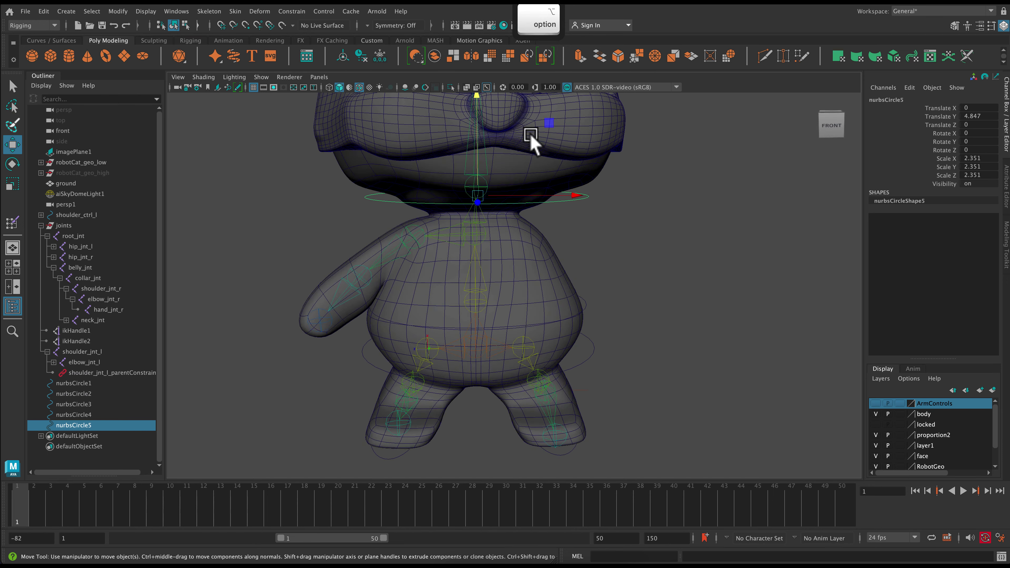
{"action": "key", "text": "ctrl+d"}
{"action": "left_click_drag", "start_coordinate": [476, 99], "coordinate": [477, 113]}
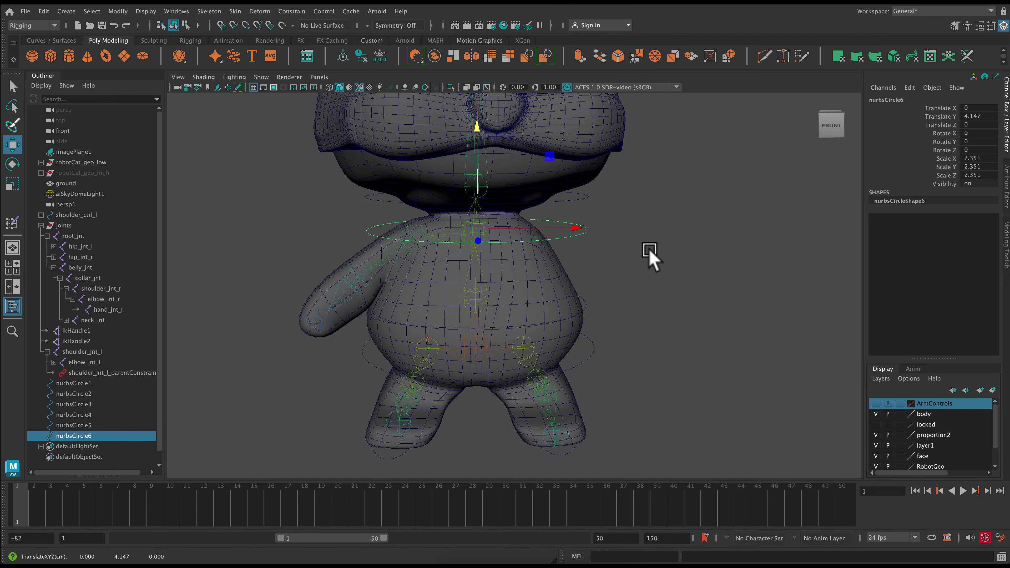
{"action": "left_click", "coordinate": [613, 318]}
- Raise the neck circle to Translate Y 5.154 and scale it uniformly to 3.136
{"action": "left_click_drag", "start_coordinate": [680, 346], "coordinate": [526, 245], "text": "alt"}
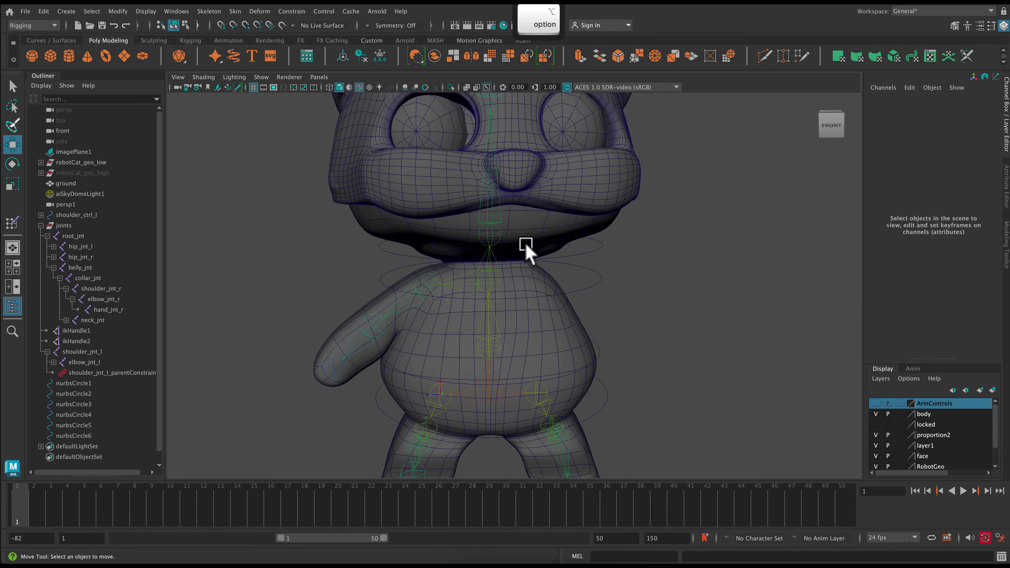
{"action": "left_click", "coordinate": [582, 251]}
{"action": "left_click_drag", "start_coordinate": [489, 142], "coordinate": [683, 300]}
{"action": "key", "text": "r"}
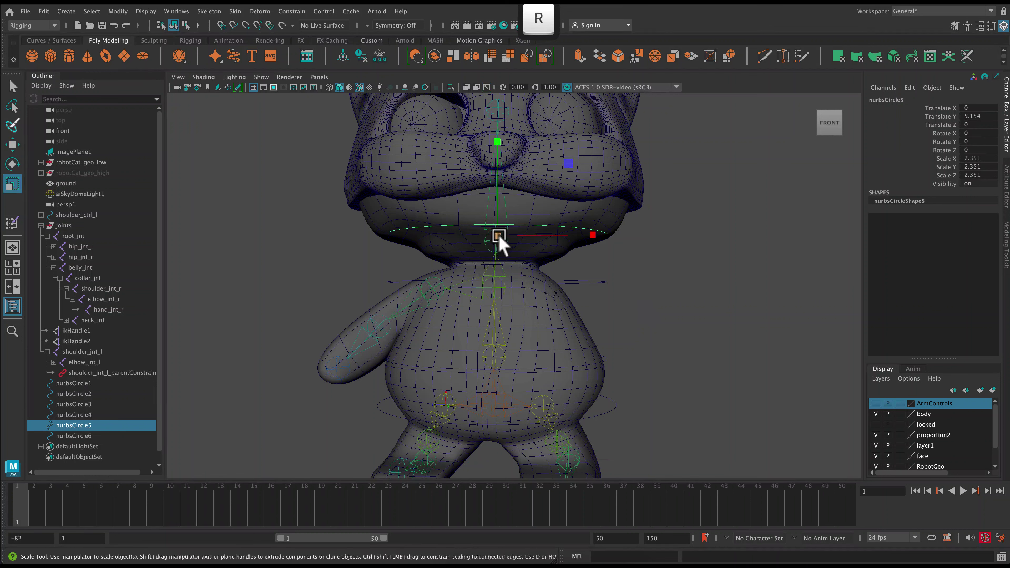
{"action": "left_click_drag", "start_coordinate": [499, 239], "coordinate": [556, 248]}
{"action": "left_click_drag", "start_coordinate": [637, 316], "coordinate": [632, 307], "text": "alt"}
{"action": "key", "text": "w"}
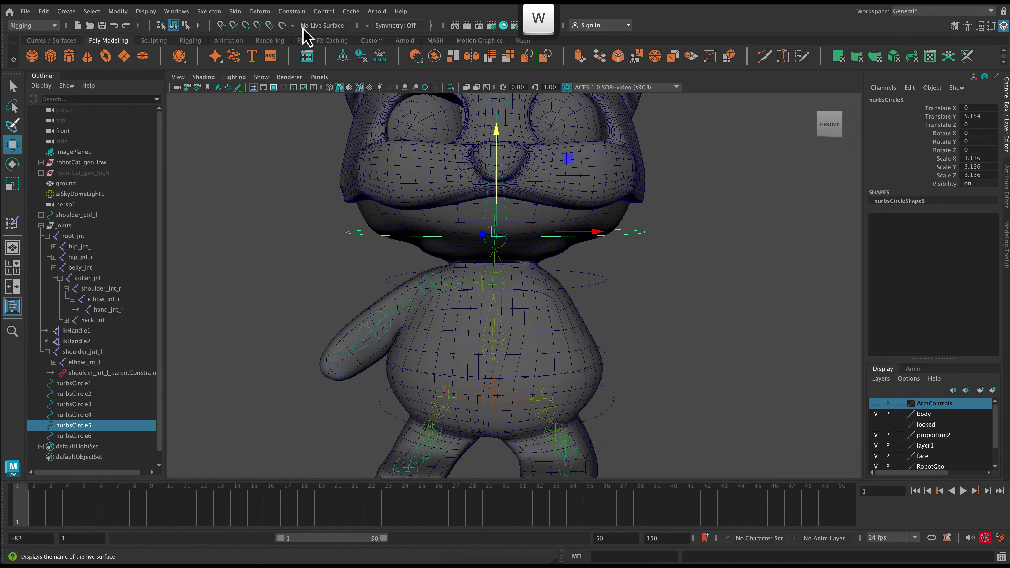
- Turn on snapping to points and snap the neck circle vertically onto the neck joint at Translate Y 5.155
{"action": "left_click", "coordinate": [245, 25]}
{"action": "left_click_drag", "start_coordinate": [495, 125], "coordinate": [497, 138]}
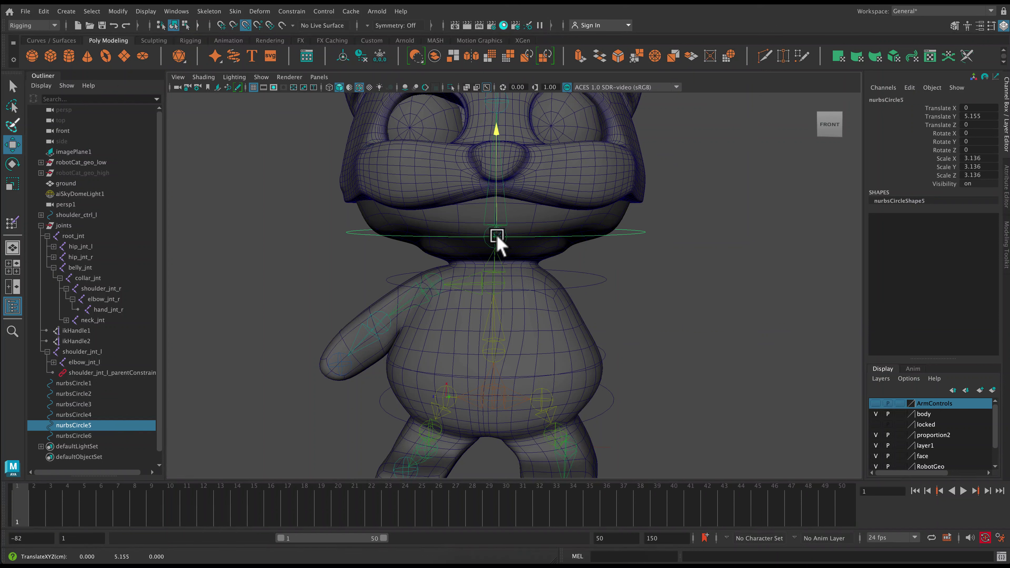
{"action": "left_click", "coordinate": [676, 299]}
{"action": "left_click", "coordinate": [596, 283]}
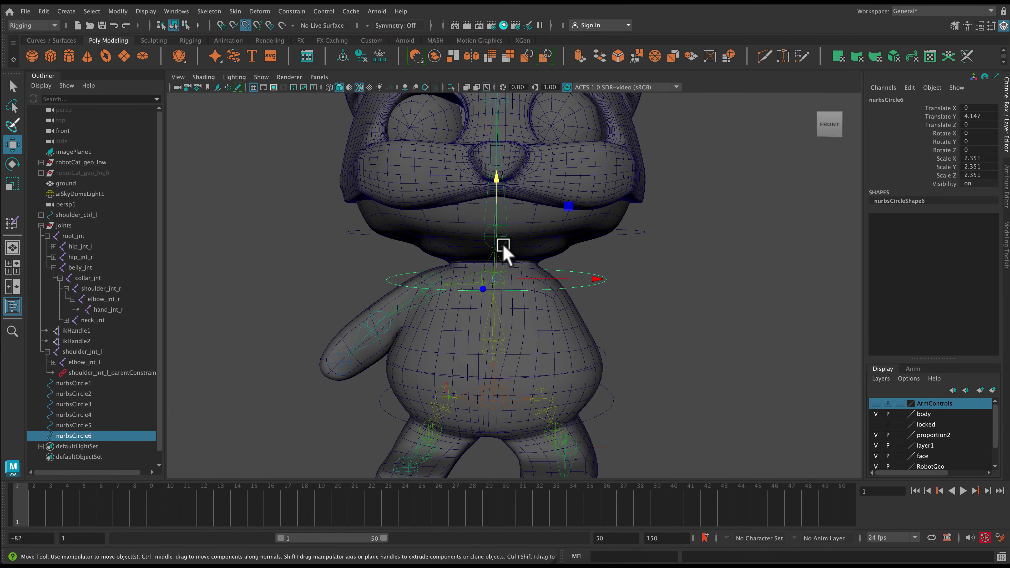
{"action": "left_click", "coordinate": [734, 335]}
- Enlarge the right foot circle to Scale X 0.744, Y 1.317 and Z 2.453, keeping it at Translate X -1.75
{"action": "right_click_drag", "start_coordinate": [733, 336], "coordinate": [643, 280], "text": "alt"}
{"action": "left_click_drag", "start_coordinate": [651, 416], "coordinate": [619, 445], "text": "alt"}
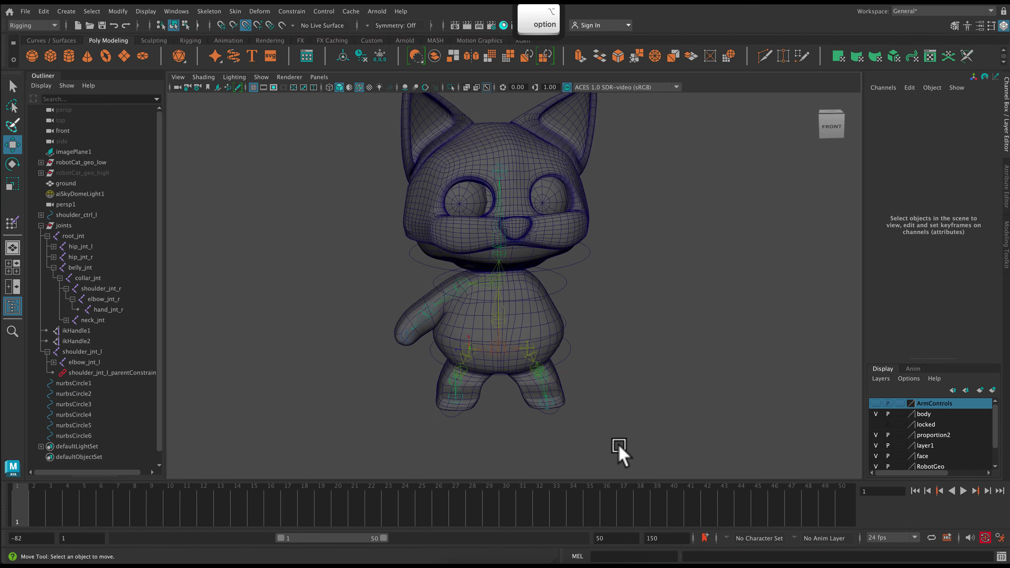
{"action": "left_click", "coordinate": [451, 416]}
{"action": "key", "text": "r"}
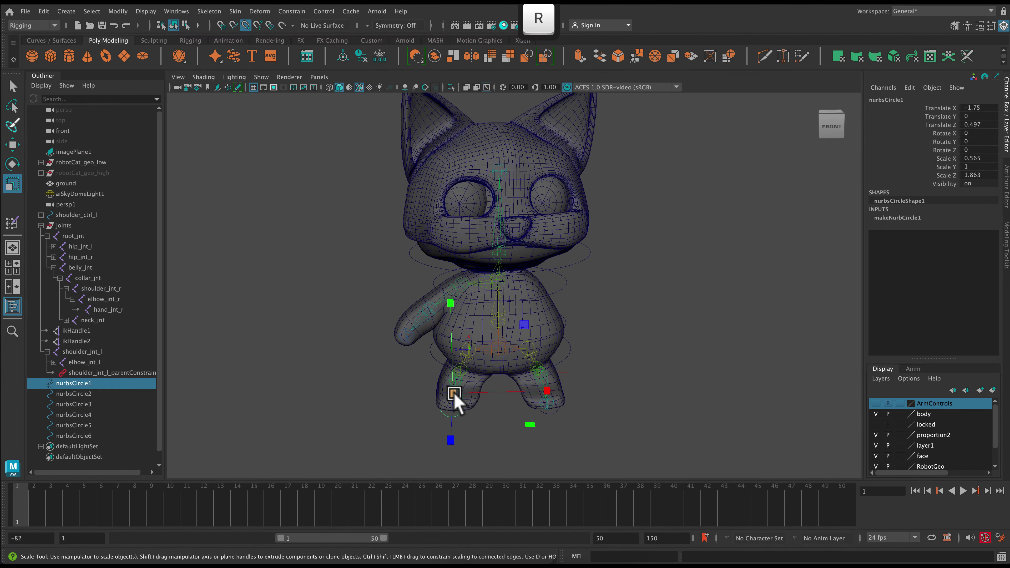
{"action": "left_click_drag", "start_coordinate": [454, 393], "coordinate": [544, 393]}
{"action": "key", "text": "w"}
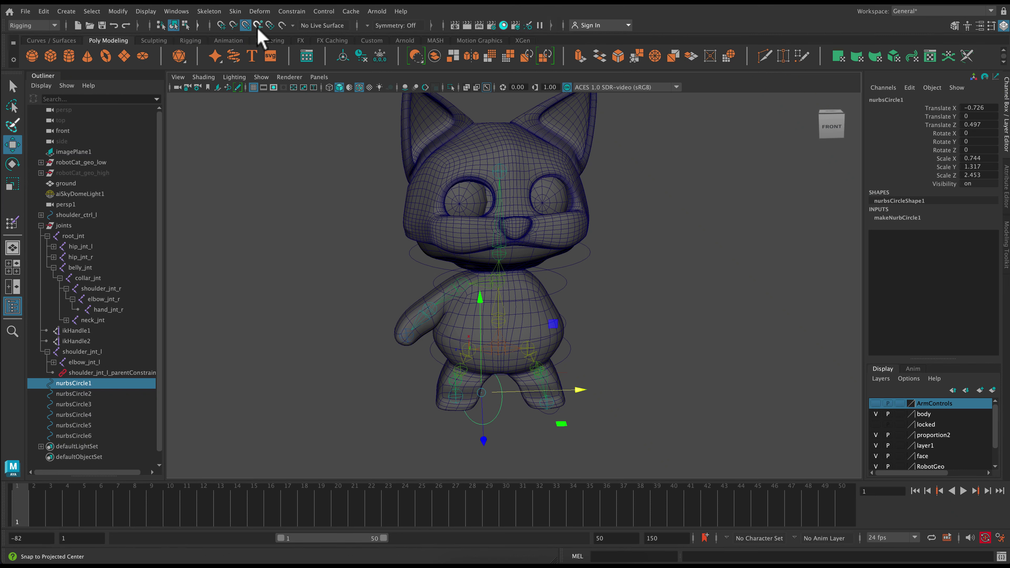
{"action": "key", "text": "super+z"}
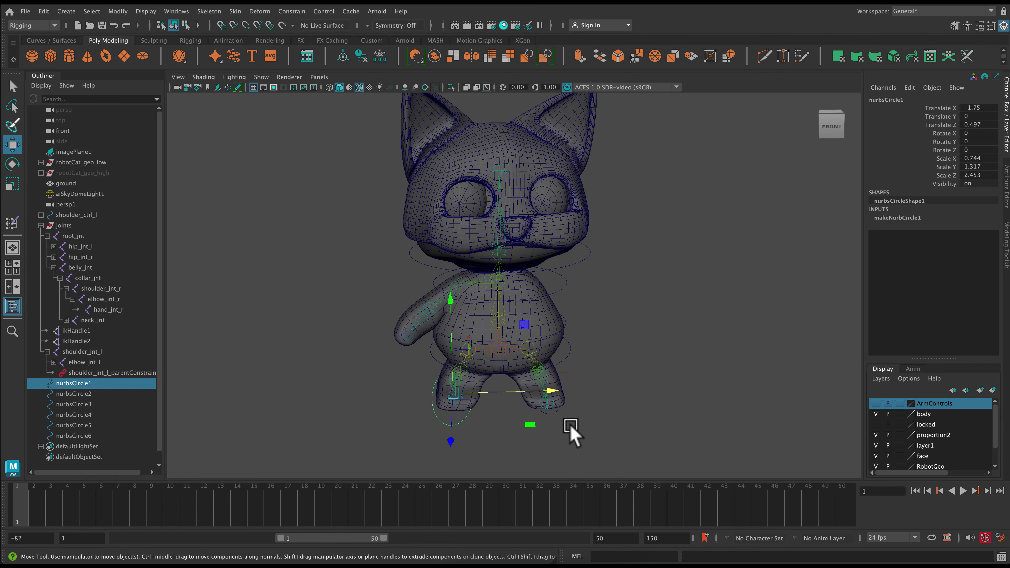
- Replace the left foot circle with a duplicate of the right foot circle, placed at Translate X 1.447
{"action": "left_click", "coordinate": [554, 402]}
{"action": "key", "text": "r"}
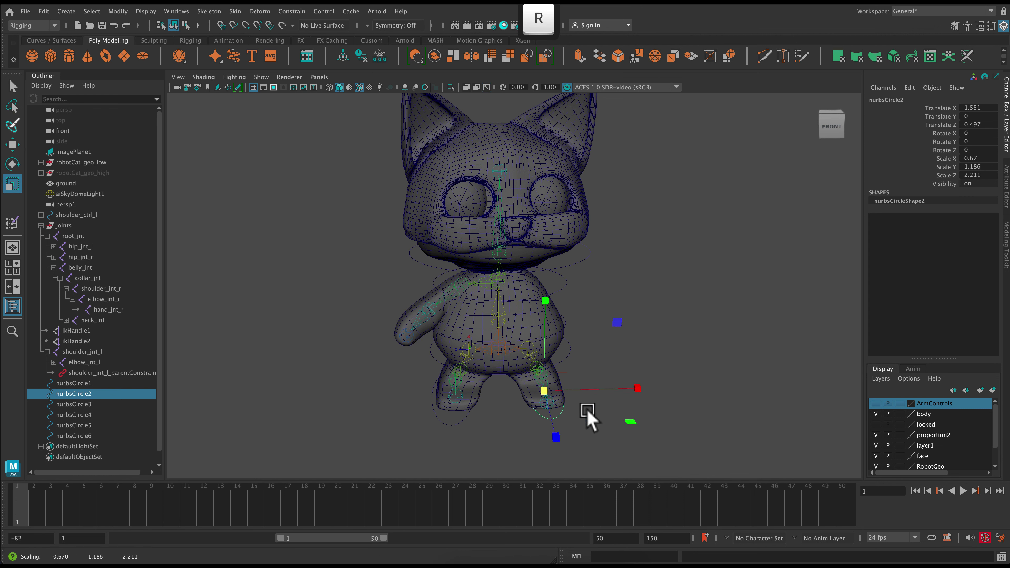
{"action": "key", "text": "Delete"}
{"action": "left_click", "coordinate": [457, 413]}
{"action": "key", "text": "super+d"}
{"action": "key", "text": "w"}
{"action": "left_click_drag", "start_coordinate": [522, 398], "coordinate": [603, 391]}
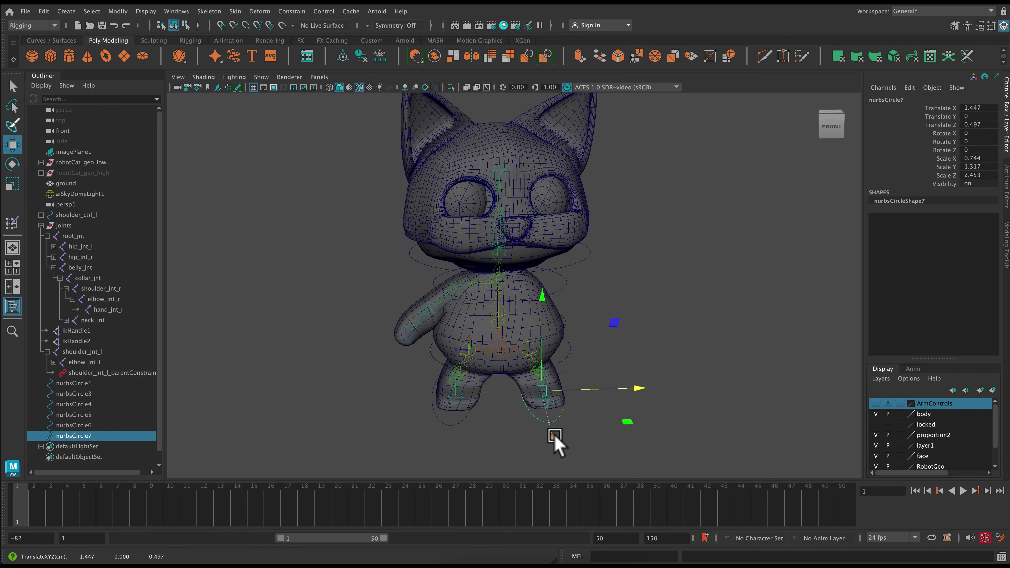
{"action": "left_click", "coordinate": [555, 436]}
- Create a NURBS circle, move it in front of the feet to Translate Z 3.354 and rotate it 90 degrees in X
{"action": "mouse_move", "coordinate": [534, 446]}
{"action": "left_mouse_down", "text": "alt"}
{"action": "mouse_move", "coordinate": [564, 436]}
{"action": "mouse_move", "coordinate": [542, 438]}
{"action": "left_mouse_up", "text": "alt"}
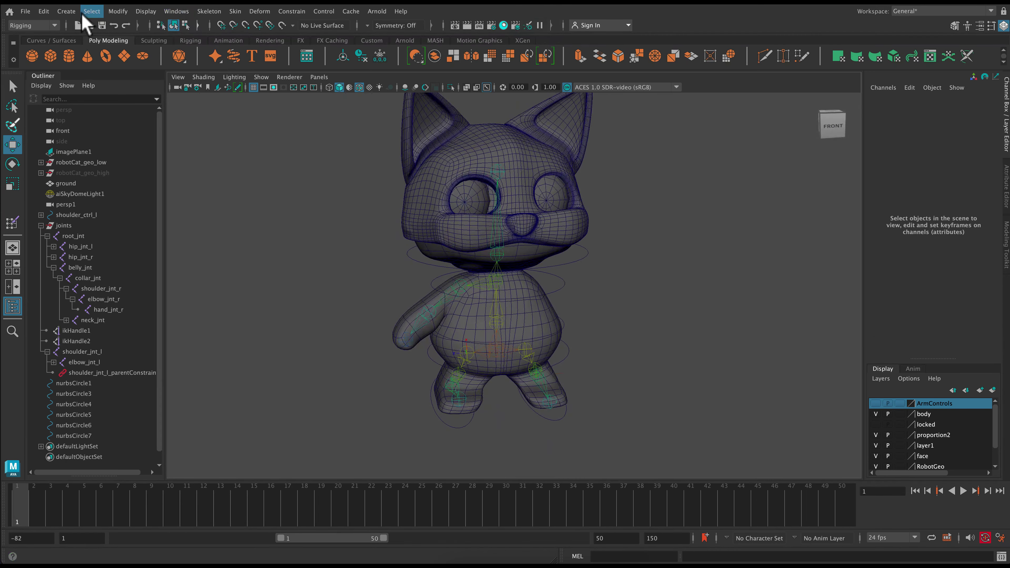
{"action": "left_click", "coordinate": [66, 11]}
{"action": "mouse_move", "coordinate": [103, 40]}
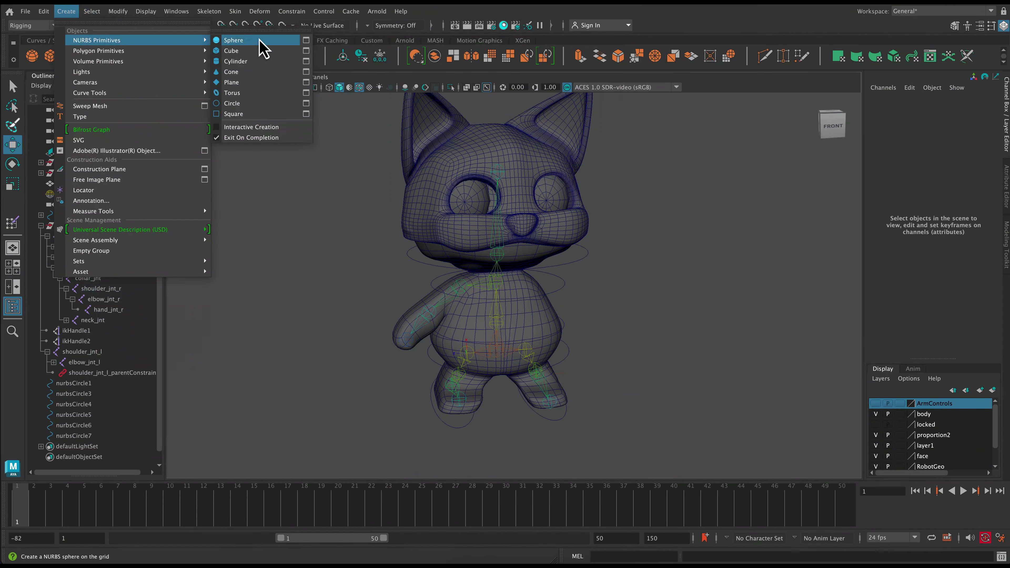
{"action": "left_click", "coordinate": [250, 103]}
{"action": "left_click_drag", "start_coordinate": [515, 430], "coordinate": [541, 485]}
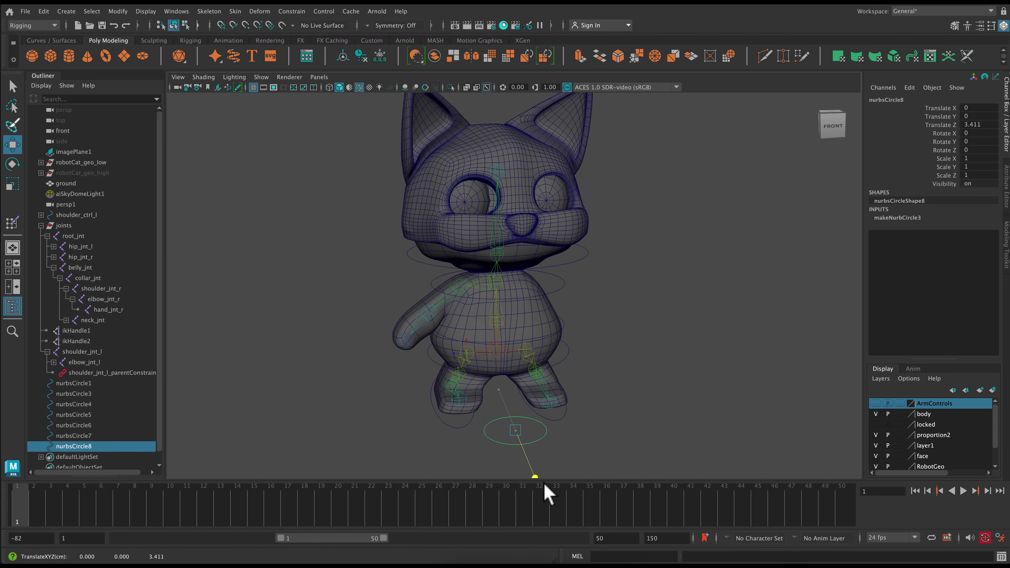
{"action": "key", "text": "e"}
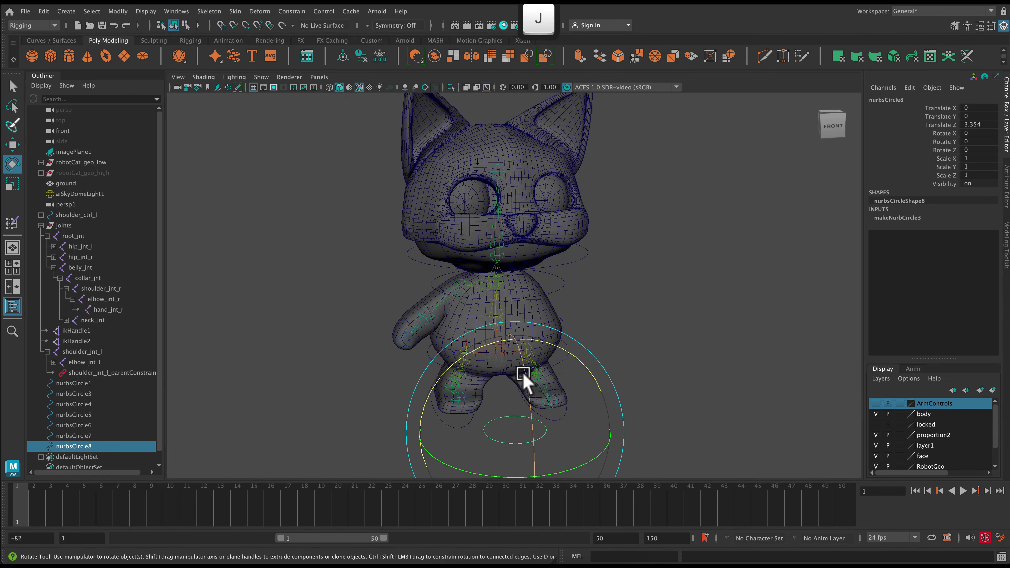
{"action": "left_click_drag", "start_coordinate": [524, 375], "coordinate": [538, 409]}
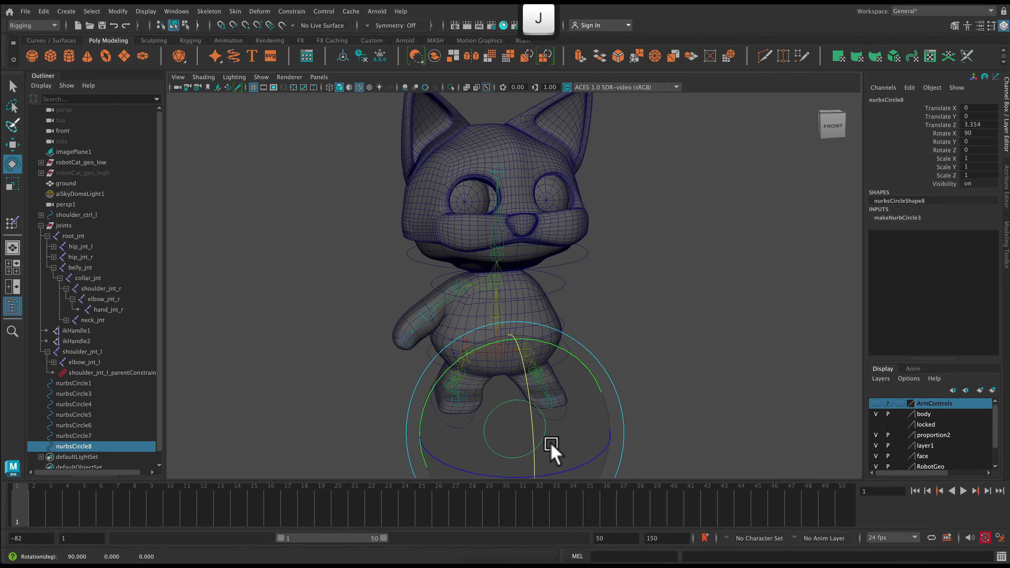
- Scale the upright circle to 0.497 and place it at the right toes at Translate X -1.666, Y 0.478, Z 1.636
{"action": "key", "text": "r"}
{"action": "key", "text": "w"}
{"action": "left_click_drag", "start_coordinate": [590, 420], "coordinate": [555, 423]}
{"action": "left_click_drag", "start_coordinate": [572, 449], "coordinate": [622, 446], "text": "alt"}
{"action": "left_click_drag", "start_coordinate": [693, 427], "coordinate": [638, 424]}
{"action": "left_click_drag", "start_coordinate": [541, 314], "coordinate": [570, 449], "text": "alt"}
{"action": "scroll", "coordinate": [561, 460], "scroll_direction": "up", "scroll_amount": 5}
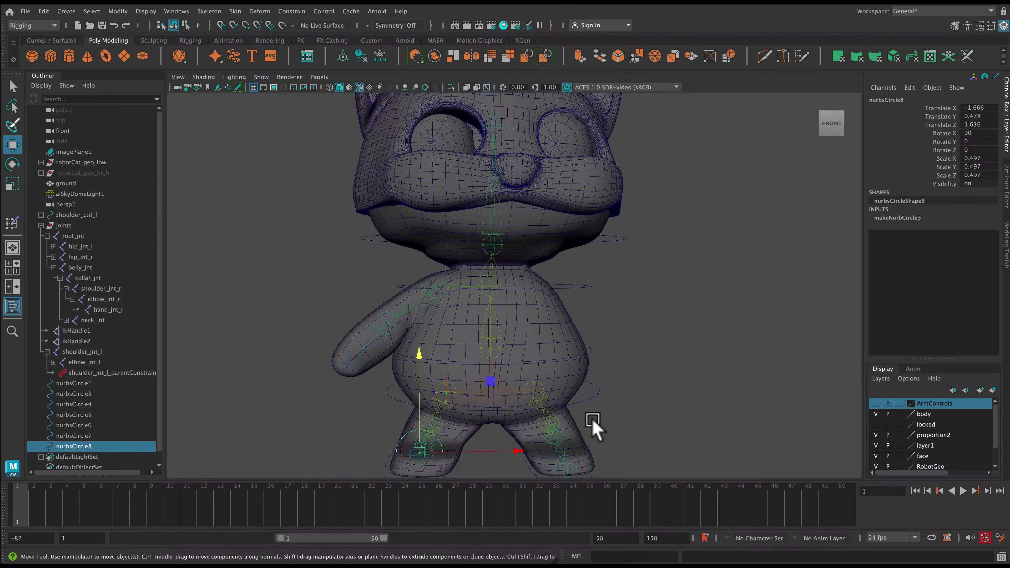
- Hide the polygons and snap the small upright circle onto the right toe joint
{"action": "left_click", "coordinate": [261, 77]}
{"action": "left_click", "coordinate": [257, 185]}
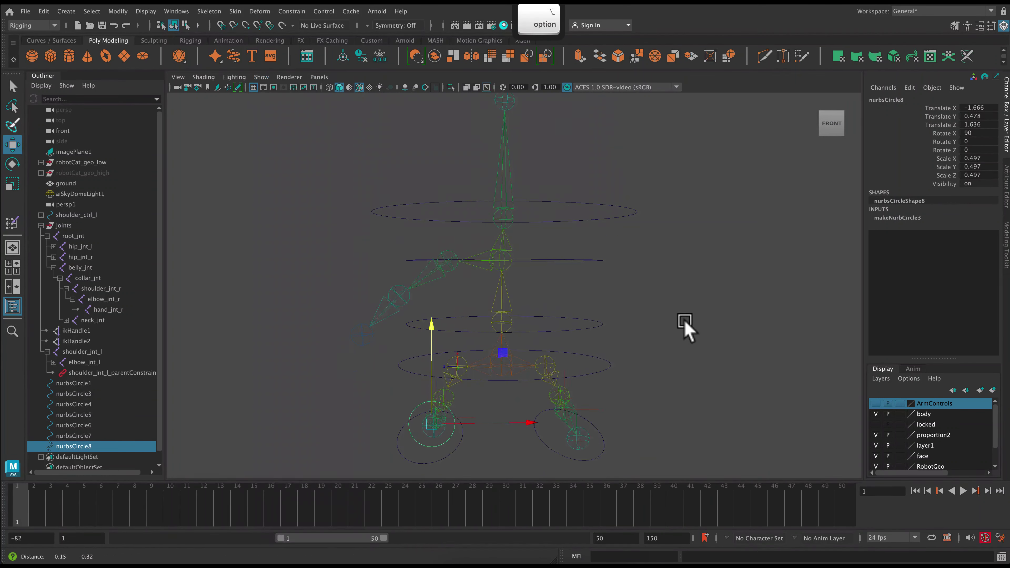
{"action": "left_click_drag", "start_coordinate": [683, 327], "coordinate": [591, 322], "text": "alt"}
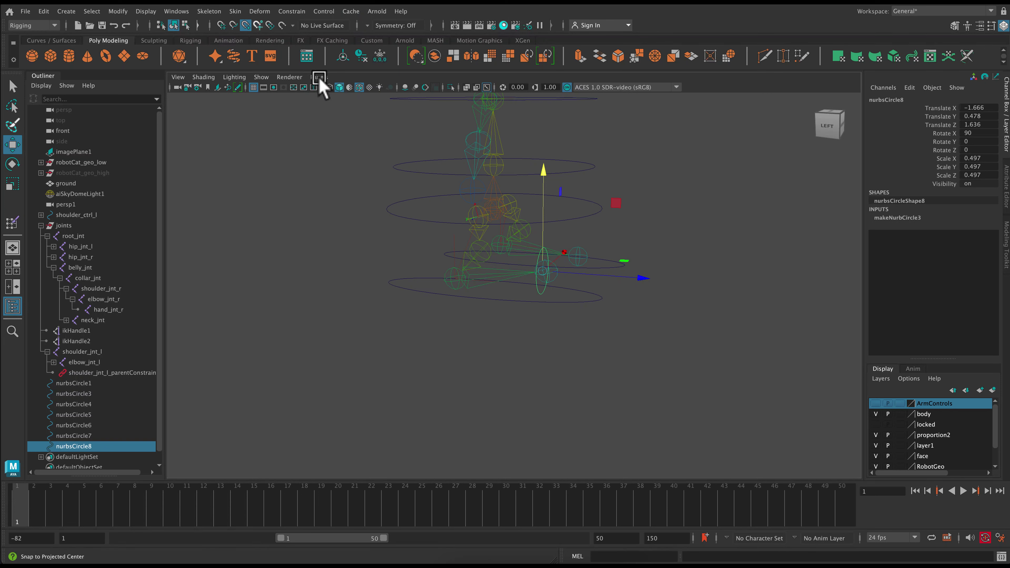
{"action": "left_click_drag", "start_coordinate": [542, 271], "coordinate": [550, 272]}
- Duplicate the right toe circle and snap the copy onto the left toe joint
{"action": "left_click_drag", "start_coordinate": [652, 355], "coordinate": [612, 362], "text": "alt"}
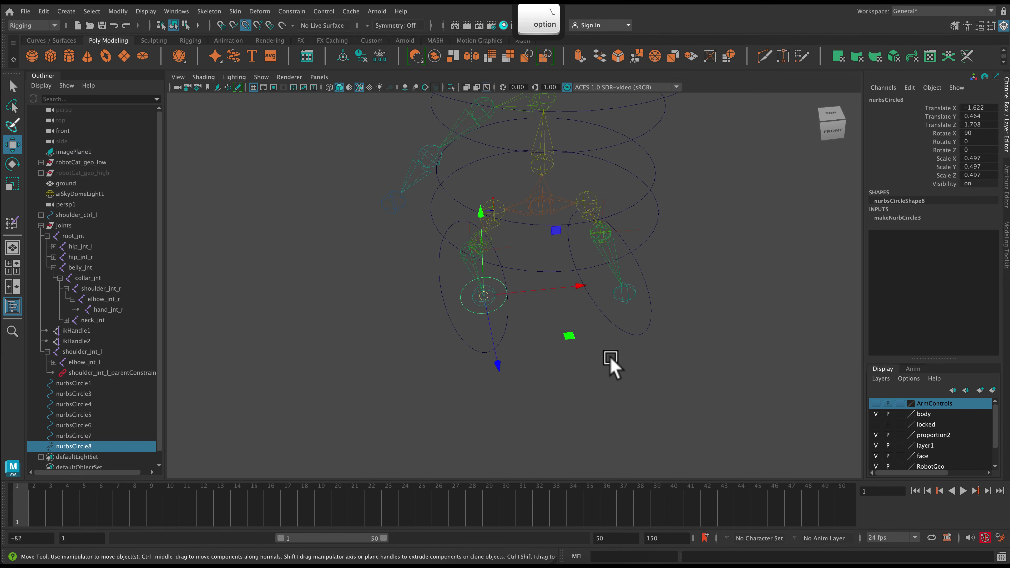
{"action": "key", "text": "super+d"}
{"action": "left_click_drag", "start_coordinate": [490, 298], "coordinate": [615, 303]}
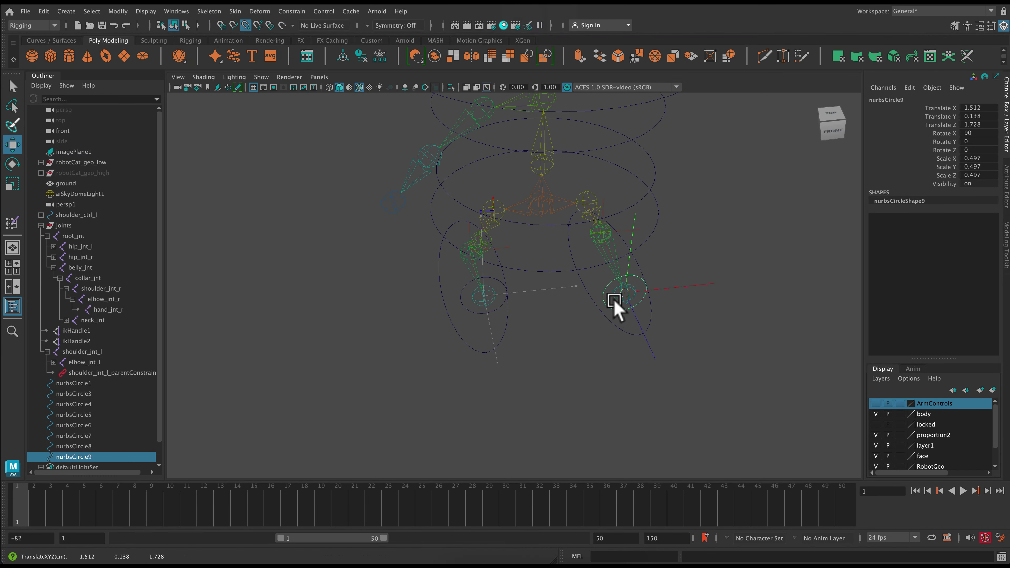
{"action": "key", "text": "alt"}
{"action": "left_click", "coordinate": [584, 392]}
- Duplicate the right toe circle and snap the copy onto the right hand joint
{"action": "left_click_drag", "start_coordinate": [584, 392], "coordinate": [533, 318], "text": "alt"}
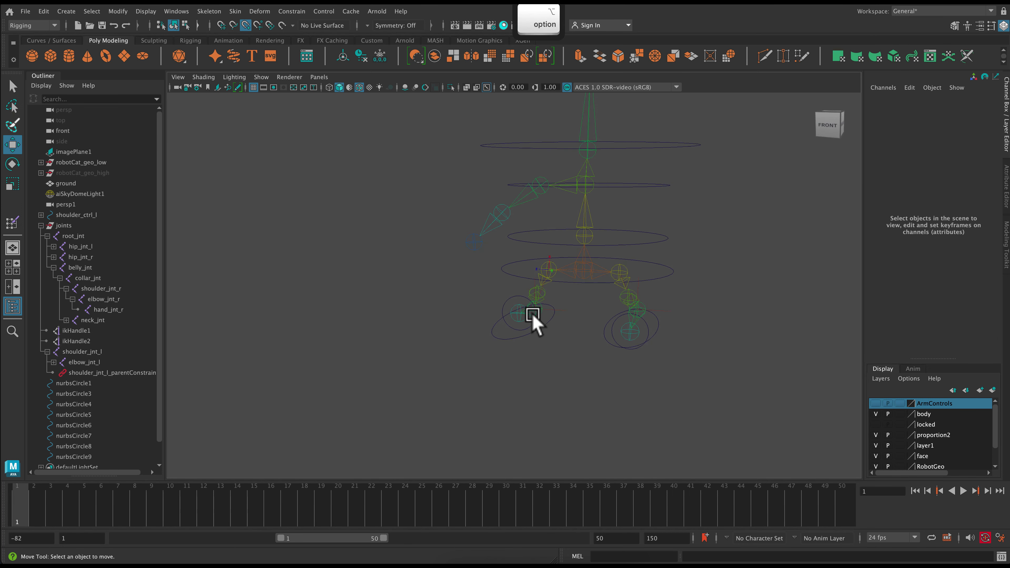
{"action": "left_click", "coordinate": [502, 311]}
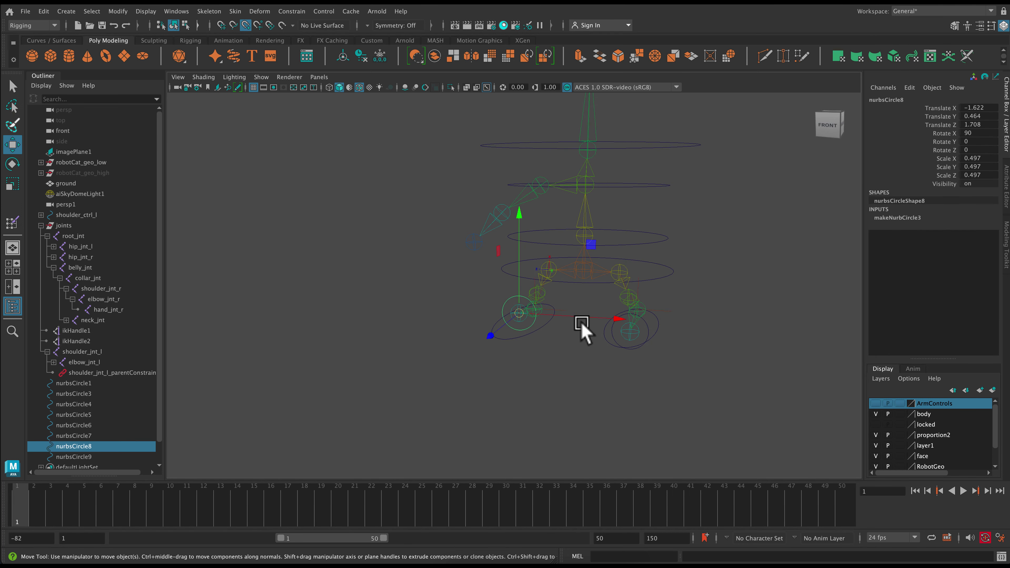
{"action": "left_click_drag", "start_coordinate": [600, 318], "coordinate": [553, 316]}
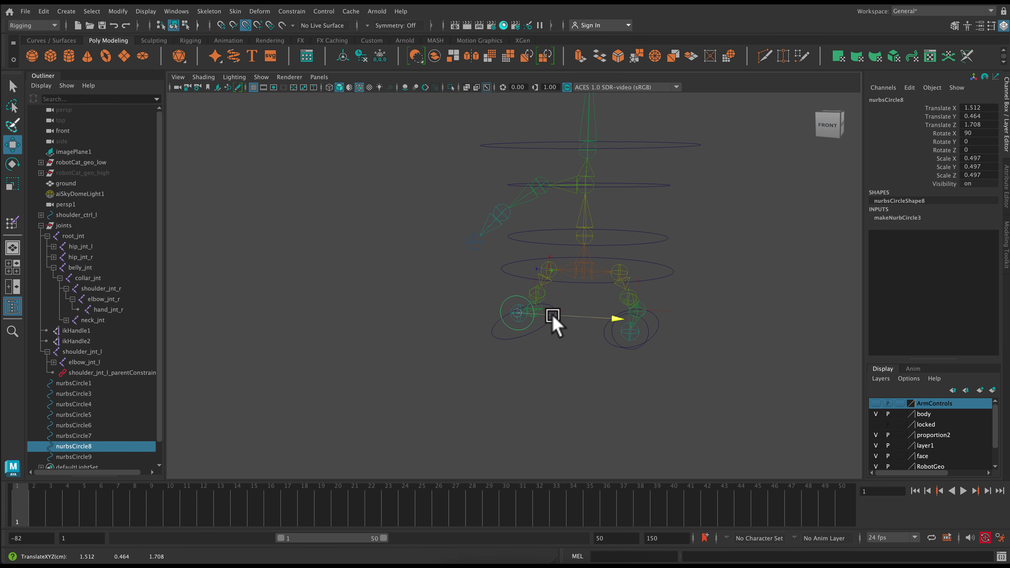
{"action": "key", "text": "super+z"}
{"action": "key", "text": "super+d"}
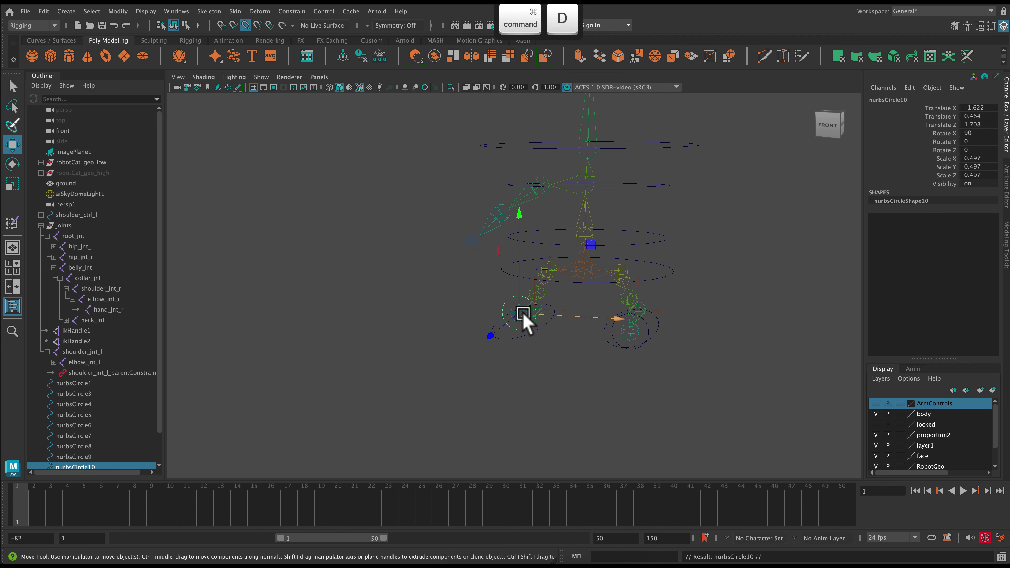
{"action": "left_click_drag", "start_coordinate": [515, 314], "coordinate": [445, 381]}
- Rotate the right hand circle to 128.317 in X and -80.811 in Y, and scale it uniformly to 0.828
{"action": "key", "text": "e"}
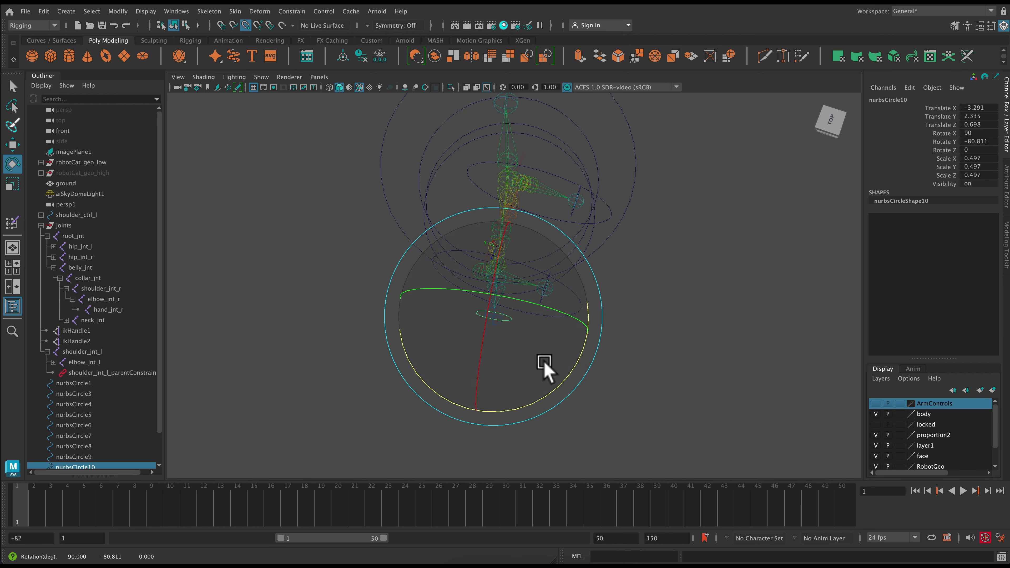
{"action": "key", "text": "r"}
{"action": "left_click_drag", "start_coordinate": [496, 327], "coordinate": [513, 331]}
{"action": "left_click_drag", "start_coordinate": [554, 395], "coordinate": [620, 367], "text": "alt"}
{"action": "key", "text": "e"}
{"action": "left_click_drag", "start_coordinate": [611, 184], "coordinate": [654, 255]}
{"action": "left_click", "coordinate": [698, 362]}
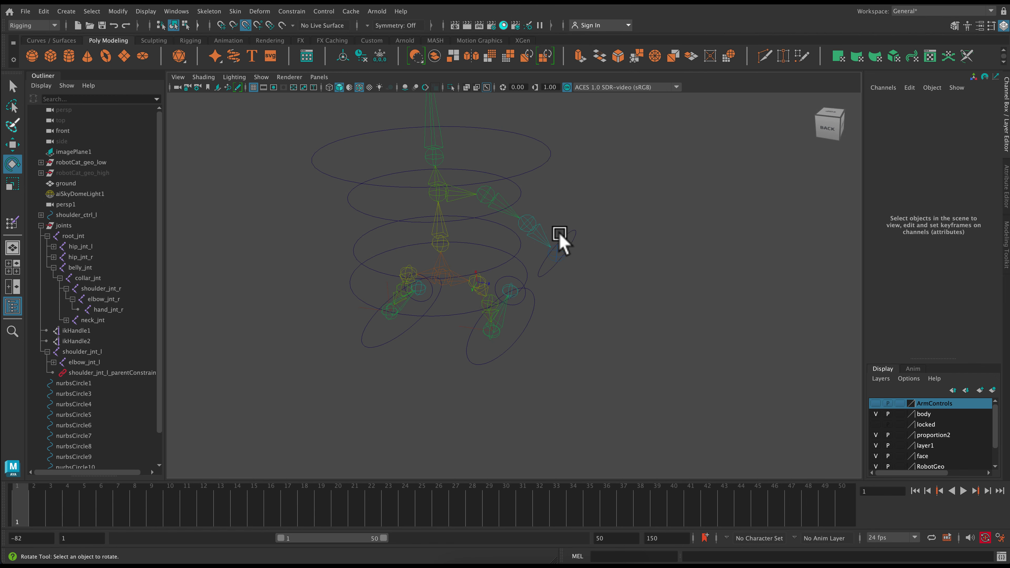
- Show the polygons in the viewport again
{"action": "left_click", "coordinate": [261, 77]}
{"action": "left_click", "coordinate": [278, 181]}
{"action": "left_click_drag", "start_coordinate": [638, 289], "coordinate": [518, 298], "text": "alt"}
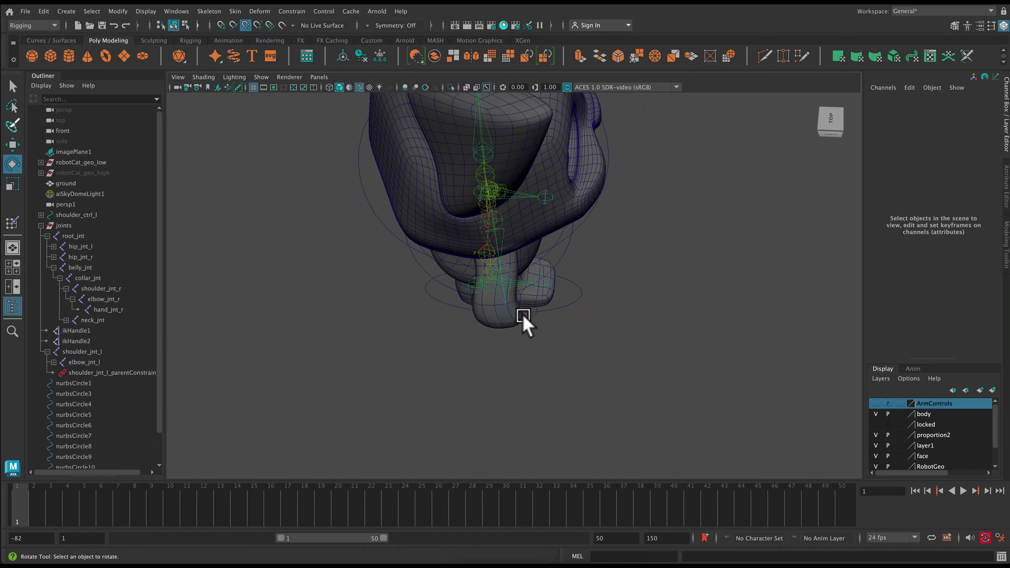
- Duplicate the right hand circle and snap the copy onto the right elbow joint
{"action": "left_click", "coordinate": [523, 316]}
{"action": "left_click_drag", "start_coordinate": [638, 367], "coordinate": [581, 342], "text": "alt"}
{"action": "key", "text": "super+d"}
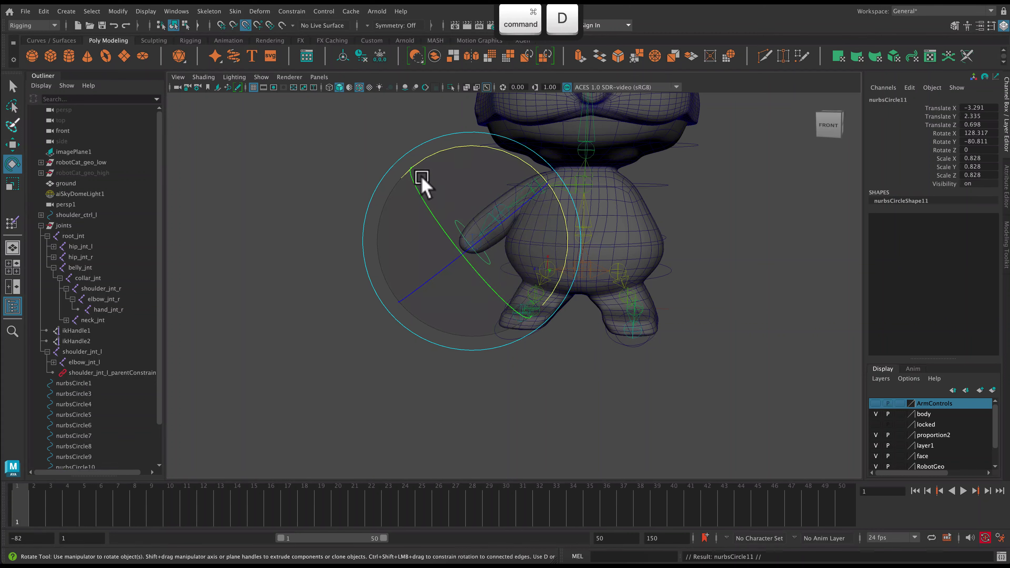
{"action": "key", "text": "w"}
{"action": "left_click_drag", "start_coordinate": [477, 244], "coordinate": [500, 219]}
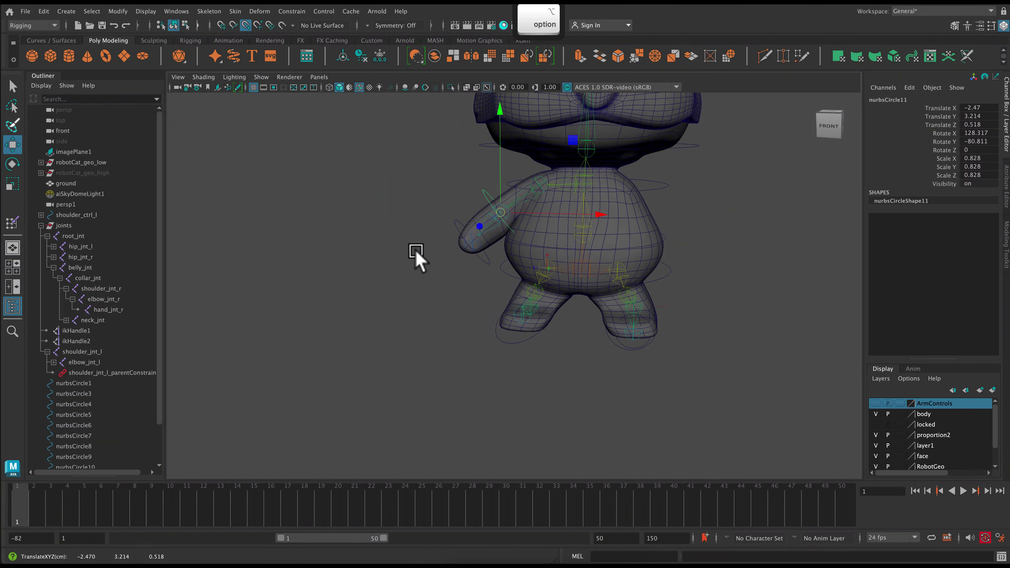
{"action": "left_click_drag", "start_coordinate": [417, 257], "coordinate": [723, 354], "text": "alt"}
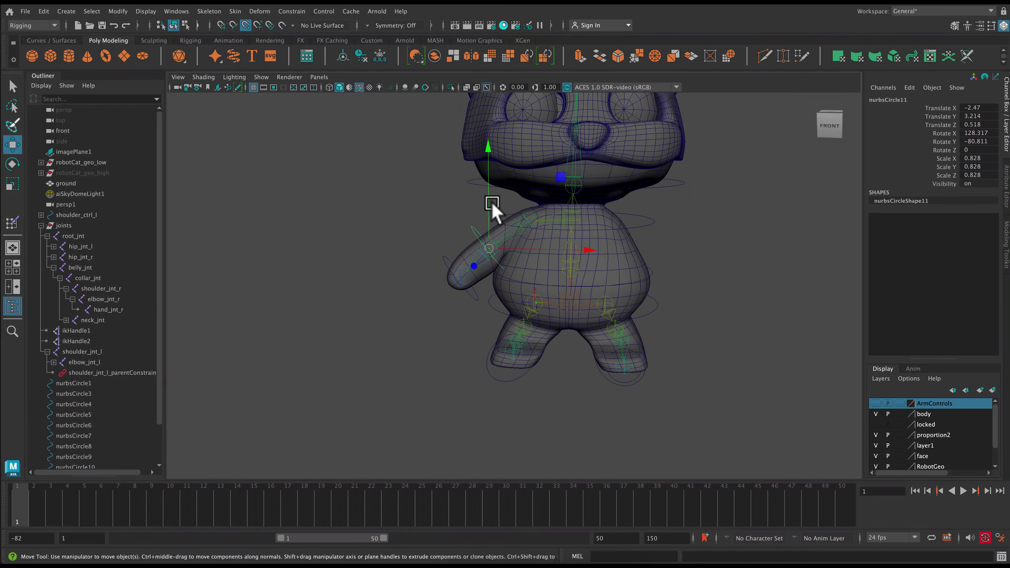
{"action": "left_click", "coordinate": [766, 304]}
- Test the head joint by rotating it to 44.417 in Y, and undo the rotation
{"action": "right_click_drag", "start_coordinate": [767, 305], "coordinate": [714, 428], "text": "alt"}
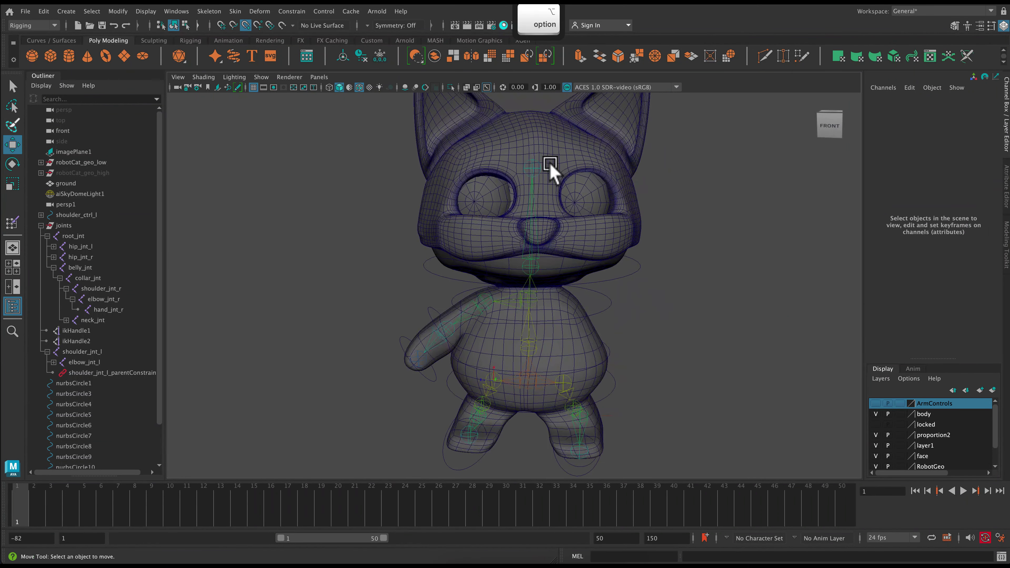
{"action": "left_click", "coordinate": [534, 168]}
{"action": "key", "text": "e"}
{"action": "left_click_drag", "start_coordinate": [563, 175], "coordinate": [620, 187]}
{"action": "key", "text": "z"}
{"action": "key", "text": "z"}
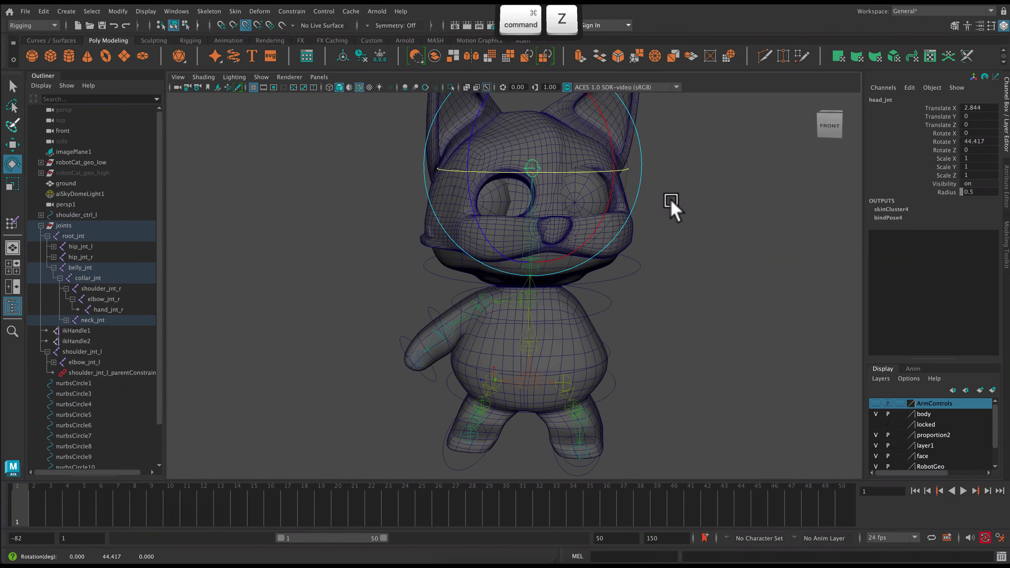
- Test the right shoulder joint by rotating it to 23.072 in Z, and undo the rotation
{"action": "left_click", "coordinate": [484, 303]}
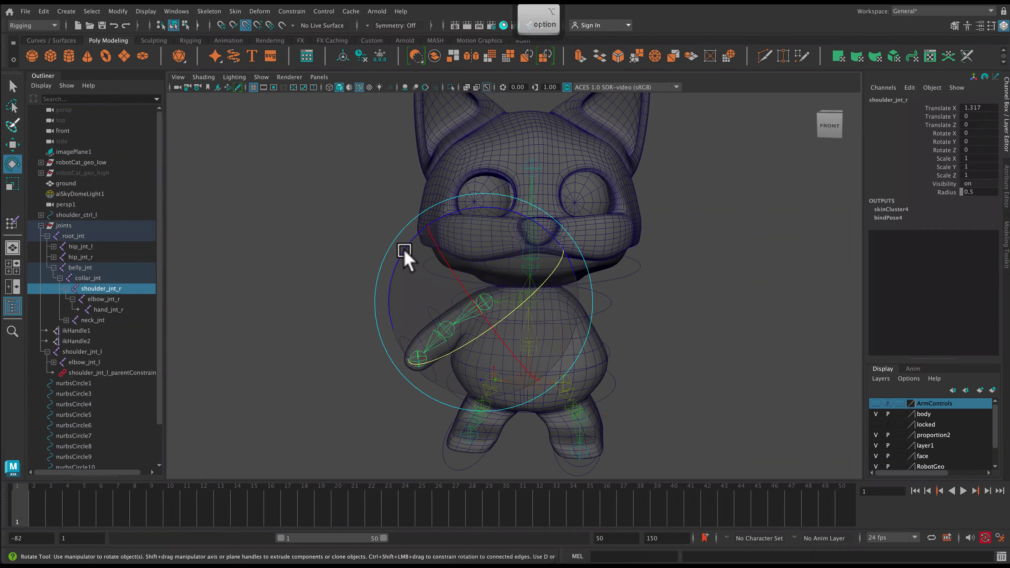
{"action": "left_click_drag", "start_coordinate": [408, 257], "coordinate": [437, 237]}
{"action": "key", "text": "super+z"}
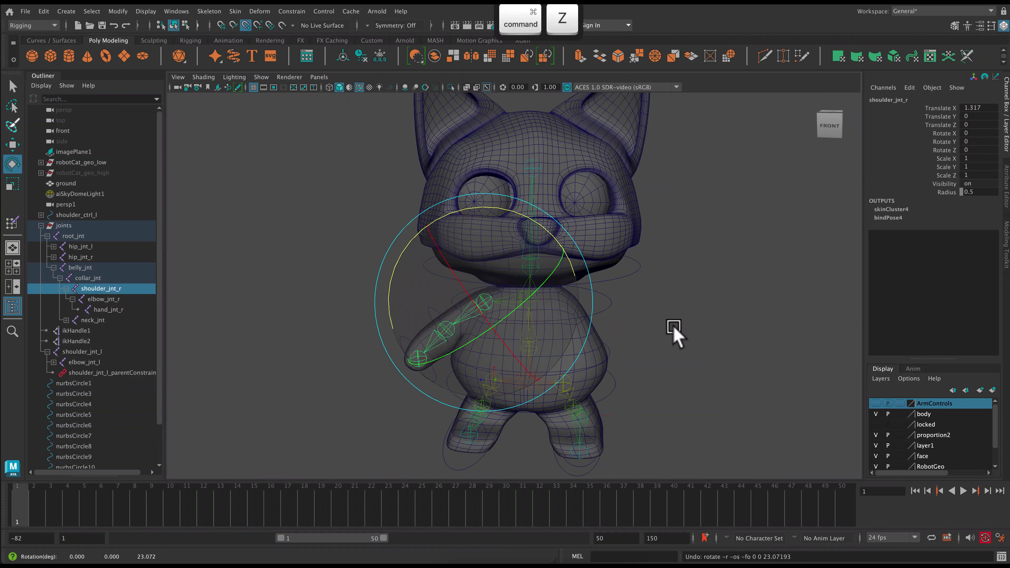
{"action": "left_click", "coordinate": [671, 330]}
{"action": "left_click", "coordinate": [432, 315]}
{"action": "left_click", "coordinate": [322, 346]}
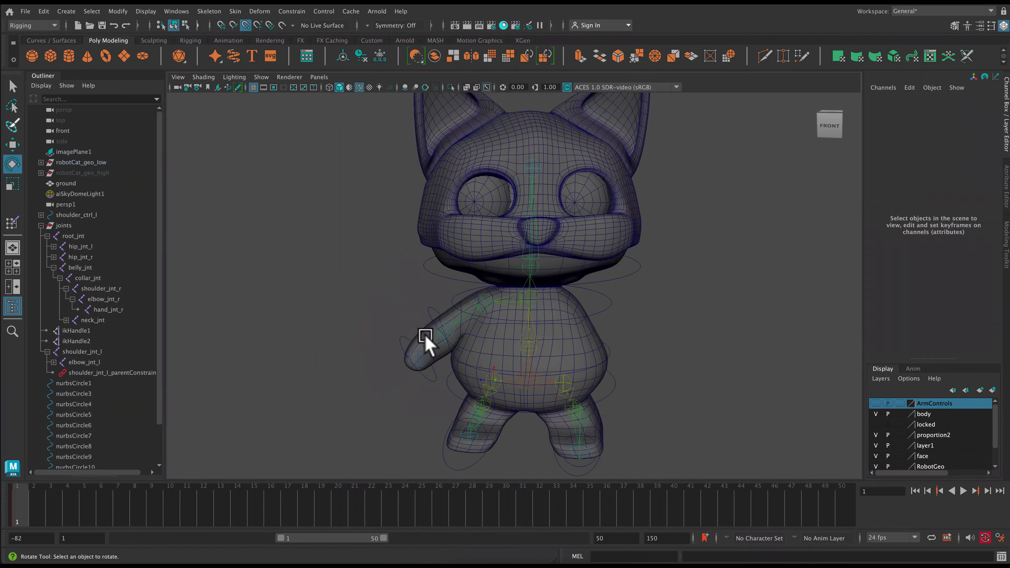
- Duplicate the right elbow circle and snap the copy onto the right shoulder joint
{"action": "left_click", "coordinate": [430, 319]}
{"action": "key", "text": "super+d"}
{"action": "key", "text": "w"}
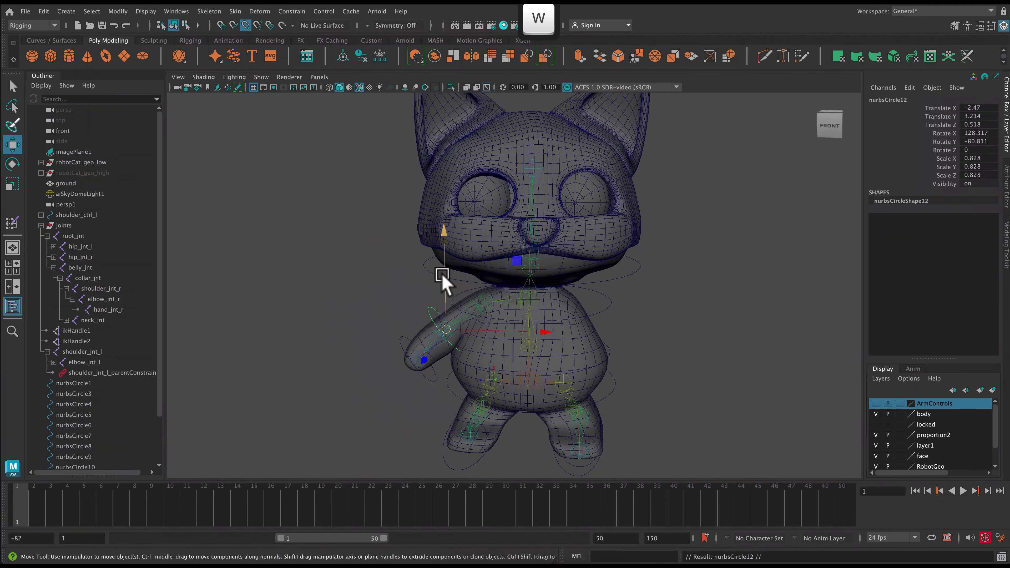
{"action": "left_click_drag", "start_coordinate": [445, 332], "coordinate": [484, 303]}
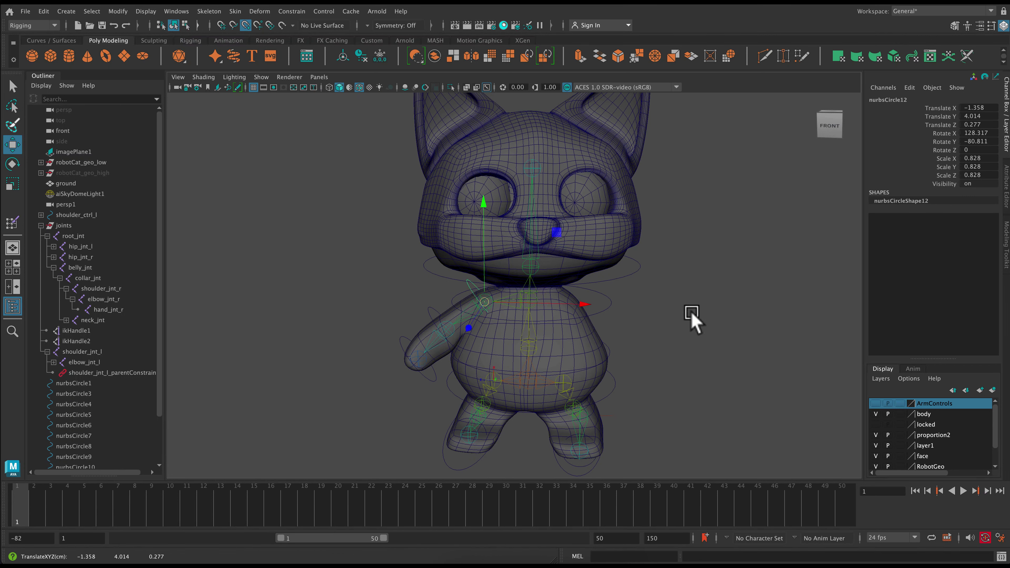
- Rotate the right shoulder circle to 210.198 in X
{"action": "key", "text": "e"}
{"action": "left_click", "coordinate": [551, 237]}
{"action": "left_click_drag", "start_coordinate": [551, 237], "coordinate": [431, 227]}
- Move the shoulder circle above the shoulder to Translate X -2.044, Y 4.406, Z 0.26, and narrow it to Scale Z 0.456
{"action": "key", "text": "w"}
{"action": "left_click_drag", "start_coordinate": [483, 302], "coordinate": [460, 289]}
{"action": "left_click_drag", "start_coordinate": [759, 401], "coordinate": [763, 376], "text": "alt"}
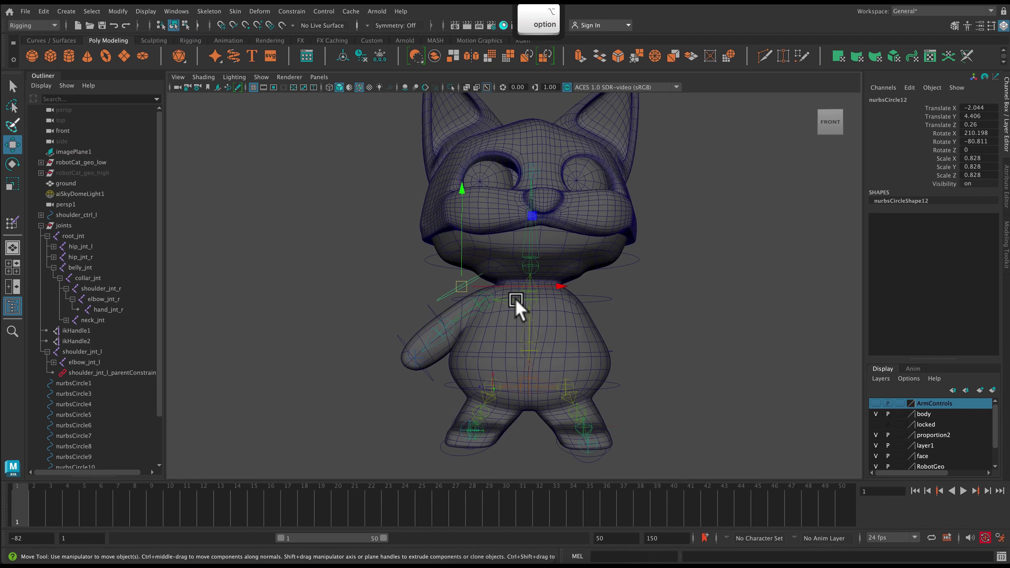
{"action": "key", "text": "r"}
{"action": "left_click_drag", "start_coordinate": [544, 250], "coordinate": [513, 271]}
- Move the right shoulder circle's pivot from its centre onto the right shoulder joint
{"action": "key", "text": "d"}
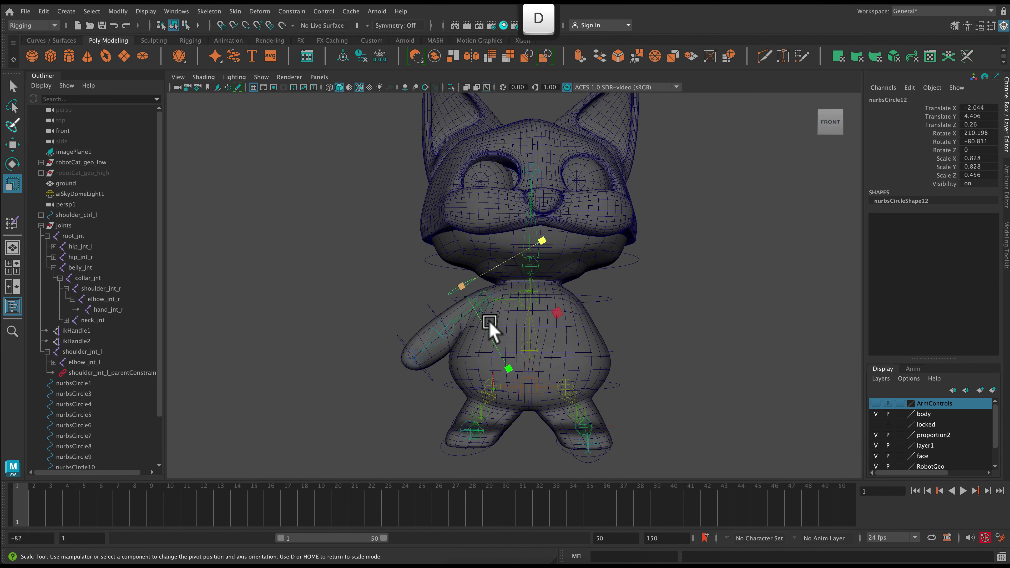
{"action": "left_click", "coordinate": [245, 25]}
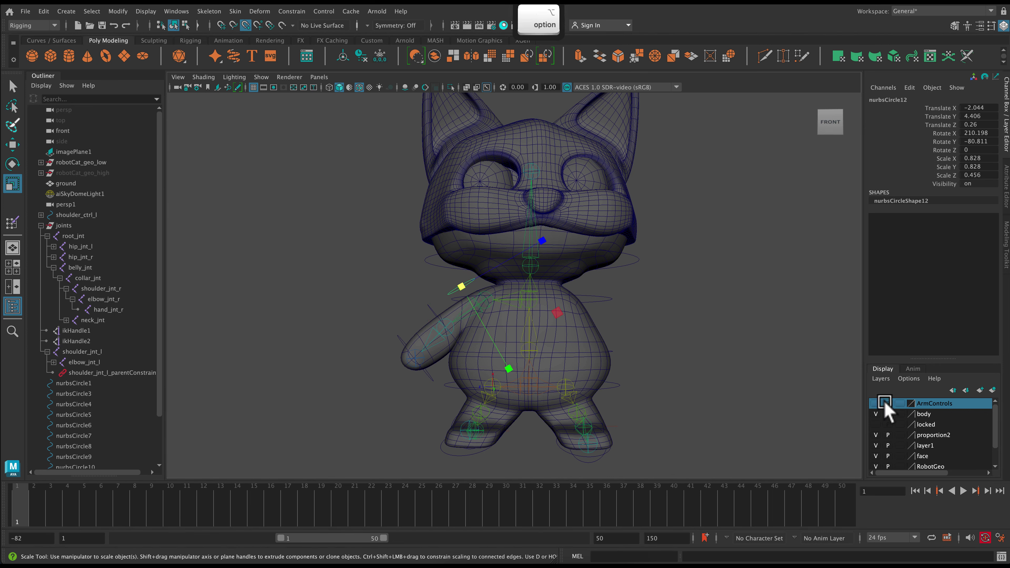
{"action": "right_click_drag", "start_coordinate": [757, 346], "coordinate": [901, 458], "text": "alt"}
{"action": "key", "text": "d"}
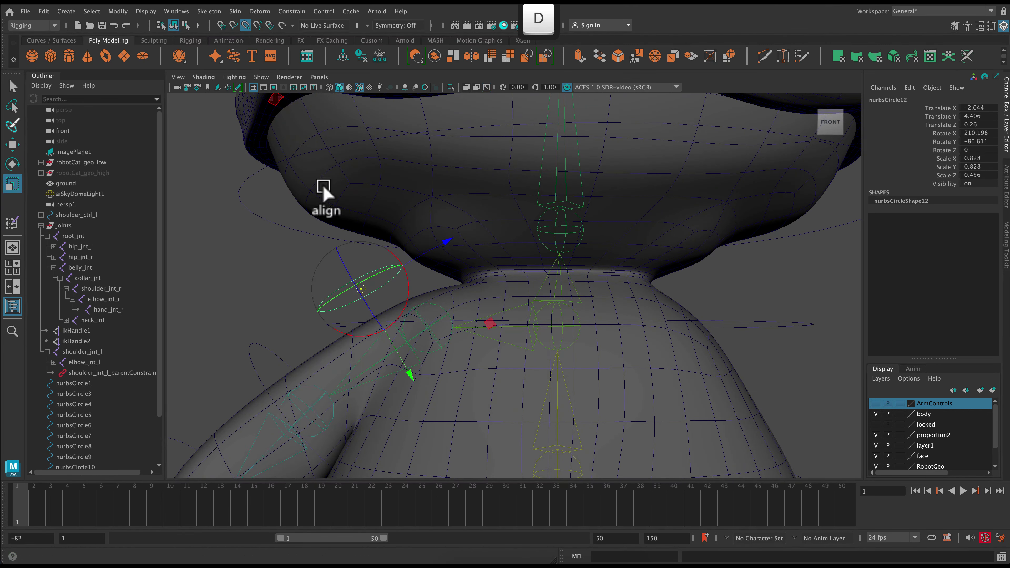
{"action": "left_click_drag", "start_coordinate": [358, 289], "coordinate": [438, 328]}
{"action": "left_click_drag", "start_coordinate": [260, 331], "coordinate": [336, 345], "text": "alt"}
{"action": "key", "text": "d"}
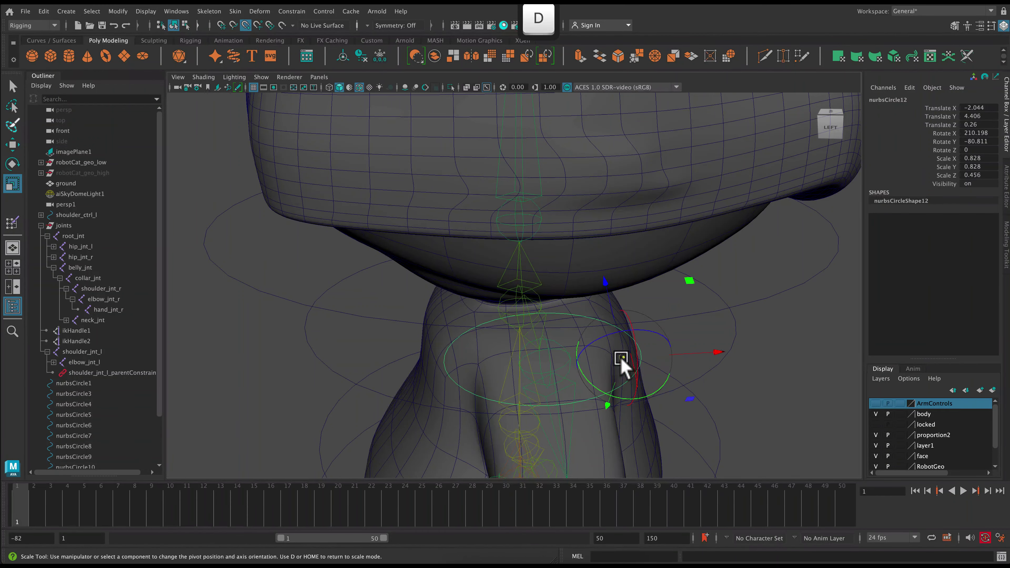
{"action": "left_click_drag", "start_coordinate": [621, 359], "coordinate": [542, 368]}
{"action": "left_click_drag", "start_coordinate": [759, 401], "coordinate": [701, 399], "text": "alt"}
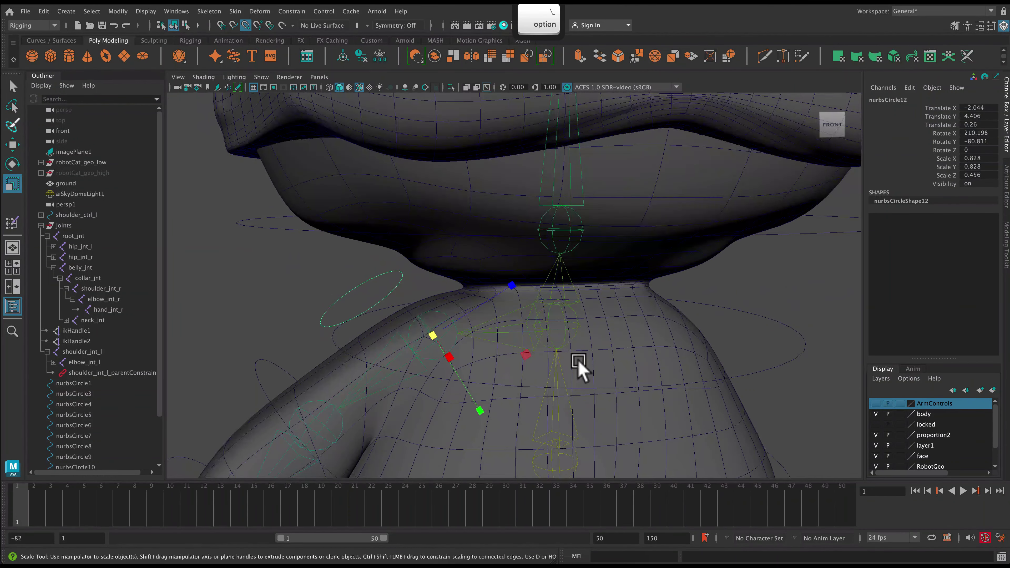
{"action": "key", "text": "a"}
{"action": "left_click", "coordinate": [253, 424]}
- Rename the right foot circle as foot_ctrl_r
{"action": "scroll", "coordinate": [99, 378], "scroll_direction": "down", "scroll_amount": 5}
{"action": "left_click", "coordinate": [79, 333]}
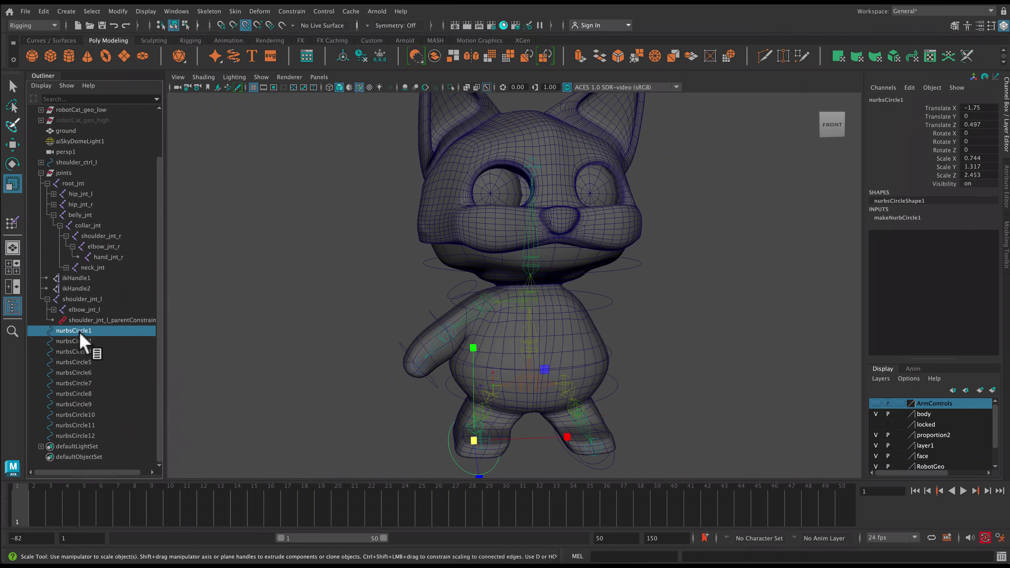
{"action": "double_click", "coordinate": [84, 330]}
{"action": "type", "text": "foot_r"}
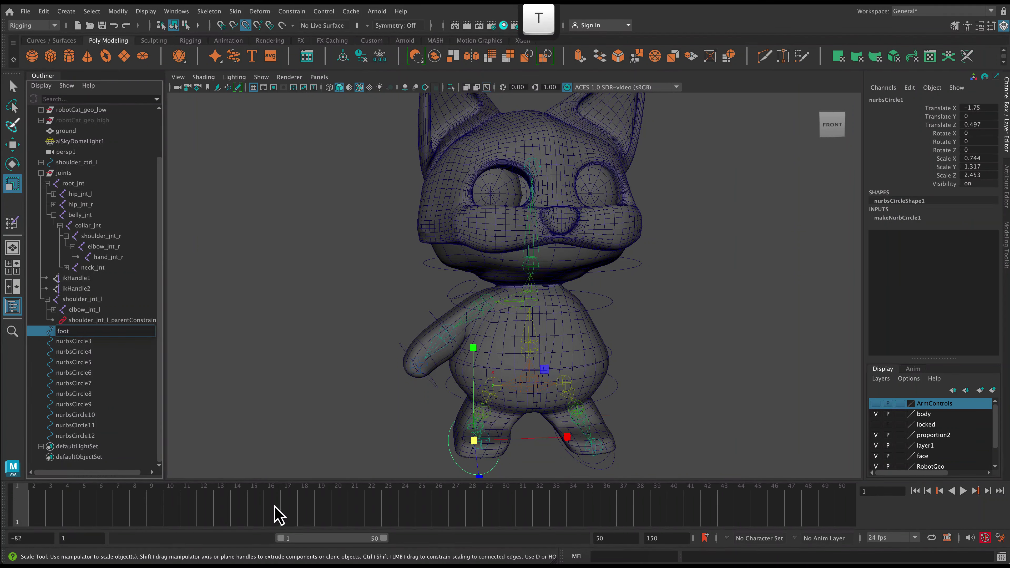
{"action": "key", "text": "Return"}
{"action": "double_click", "coordinate": [122, 331]}
{"action": "type", "text": "foot_c"}
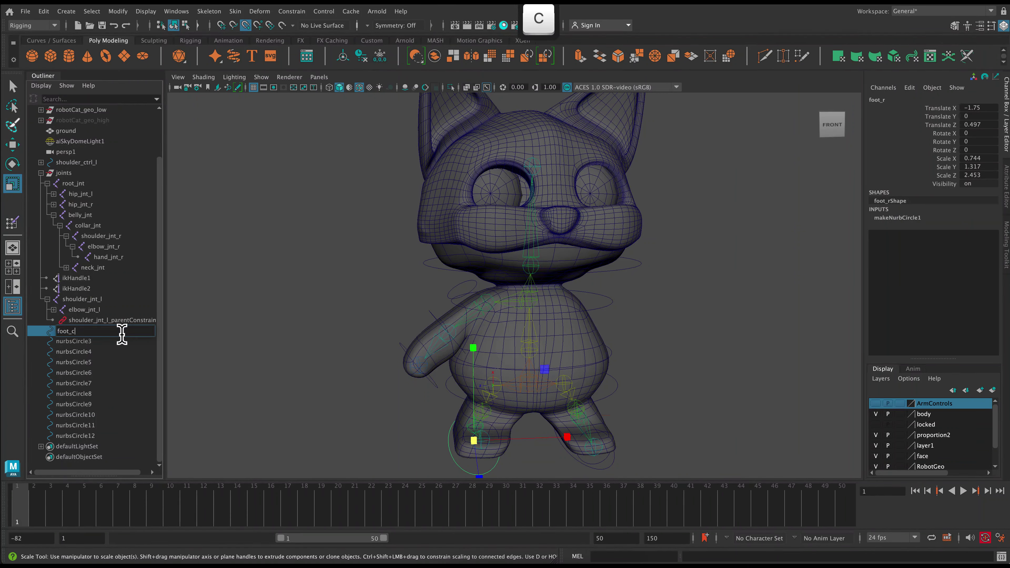
{"action": "type", "text": "trl_r"}
{"action": "key", "text": "Return"}
- Rename the hips circle as hips_ctrl and the belly circle as belly_ctrl
{"action": "double_click", "coordinate": [120, 342]}
{"action": "type", "text": "hips_ctrl"}
{"action": "key", "text": "Return"}
{"action": "double_click", "coordinate": [95, 352]}
{"action": "type", "text": "bell"}
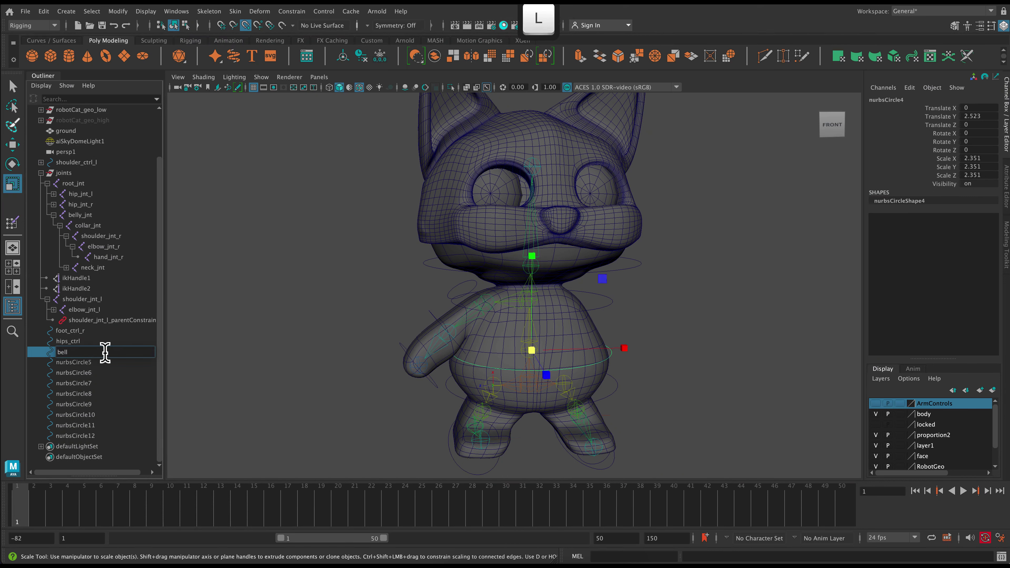
{"action": "type", "text": "y)ctrl"}
{"action": "key", "text": "Return"}
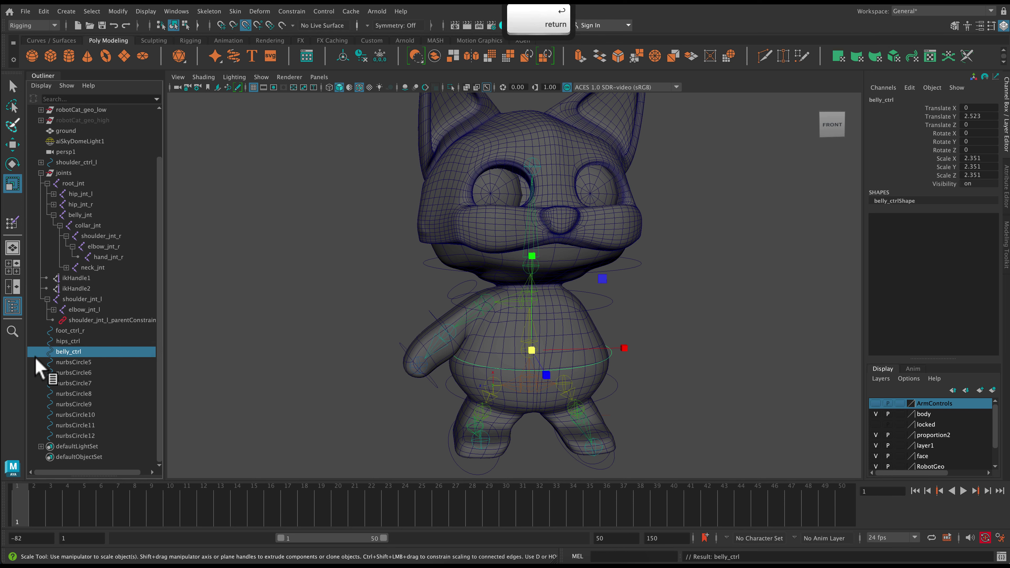
- Rename the neck circle as neck_ctrl and the collar circle as collar_ctrl
{"action": "double_click", "coordinate": [76, 362]}
{"action": "type", "text": "neck_ctrl"}
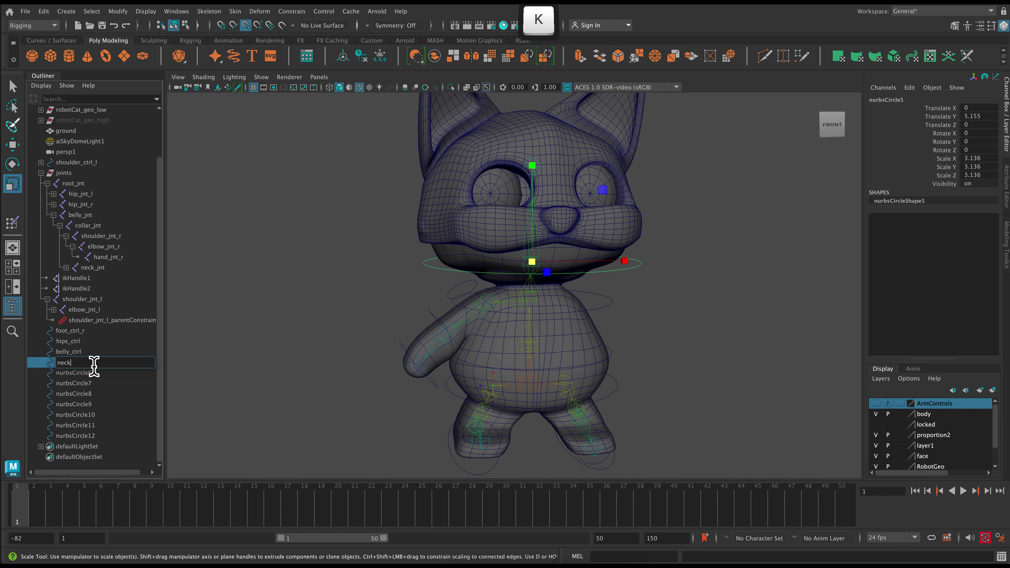
{"action": "key", "text": "Return"}
{"action": "double_click", "coordinate": [76, 372]}
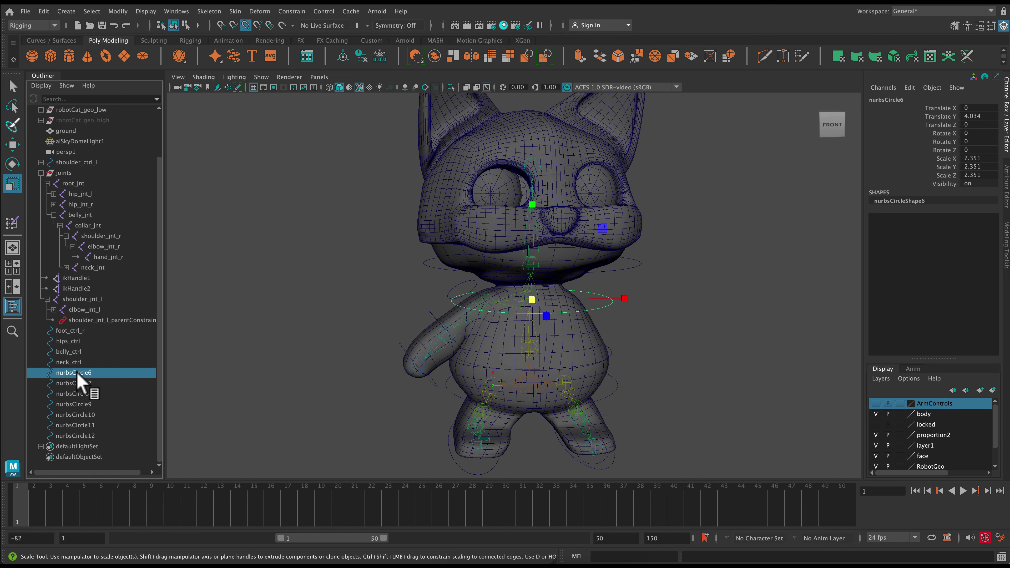
{"action": "type", "text": "collar_ctrl"}
{"action": "key", "text": "Return"}
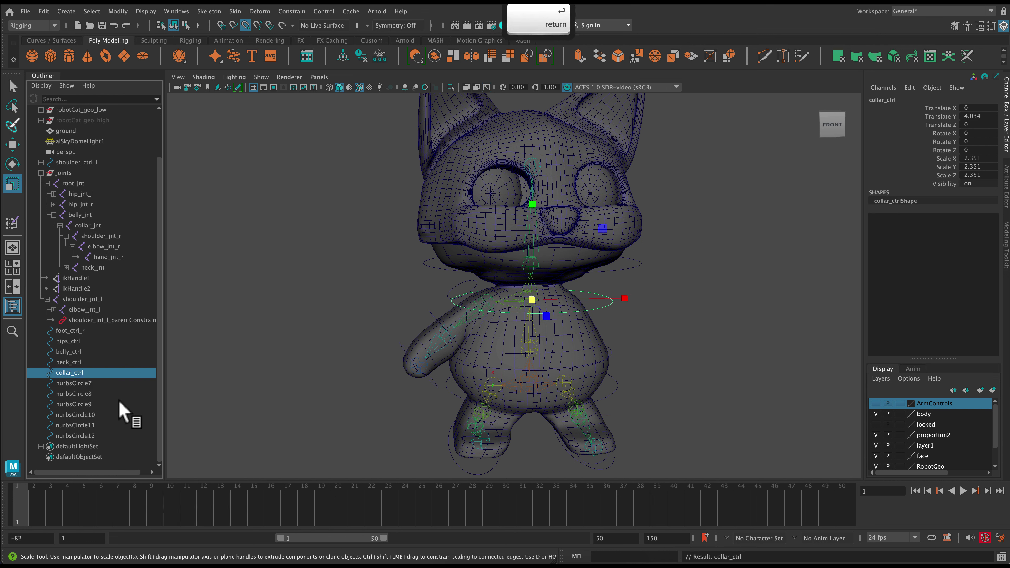
- Rename the left foot circle as foot_ctrl_l and the right toe circle as toe_ctrl_r
{"action": "double_click", "coordinate": [65, 384]}
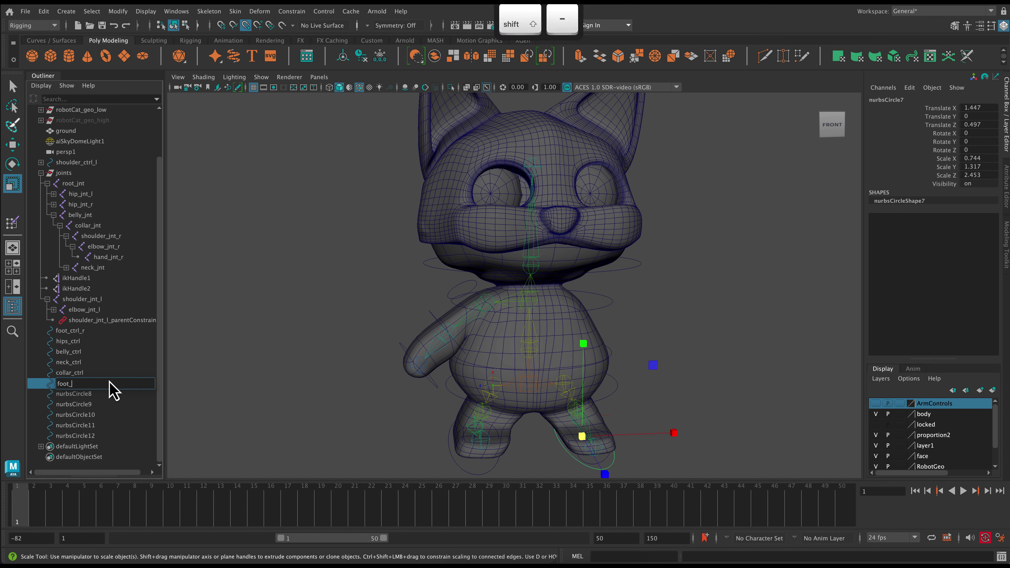
{"action": "key", "text": "Return"}
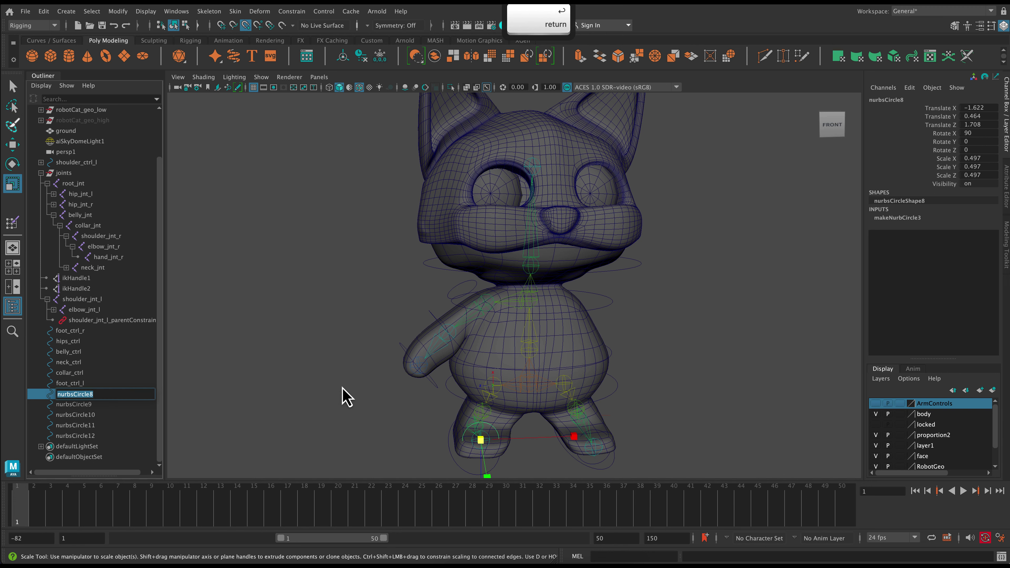
{"action": "type", "text": "toe_ctrl_r"}
{"action": "key", "text": "Return"}
- Rename the left toe circle as toe_ctrl_l
{"action": "left_click", "coordinate": [99, 405]}
{"action": "double_click", "coordinate": [99, 405]}
{"action": "type", "text": "toe_ctrl_l"}
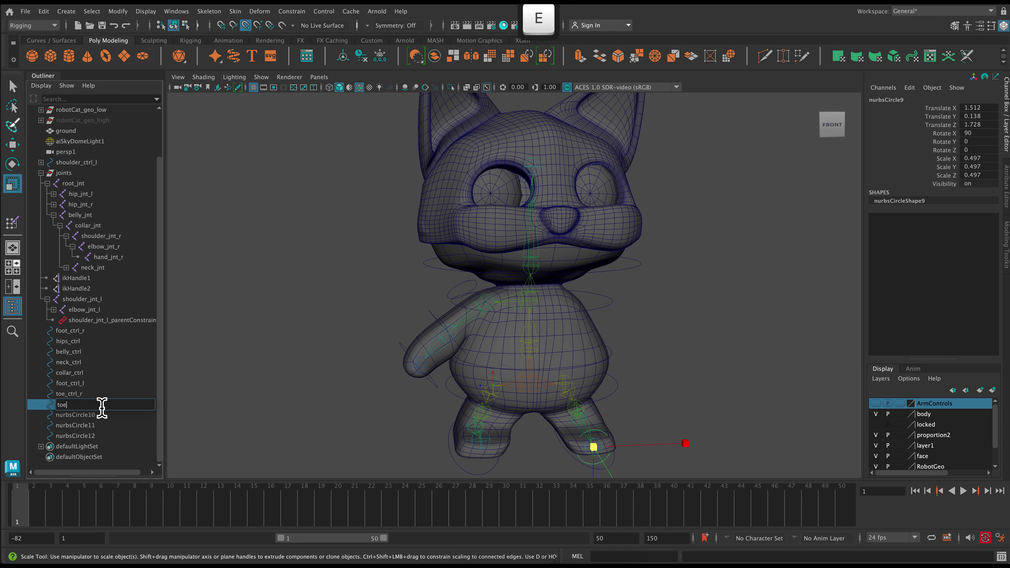
{"action": "key", "text": "Return"}
- Rename the right hand circle as hand_ctrl_r and the right elbow circle as elbow_ctrl_r
{"action": "double_click", "coordinate": [70, 415]}
{"action": "type", "text": "hand_ctrl_"}
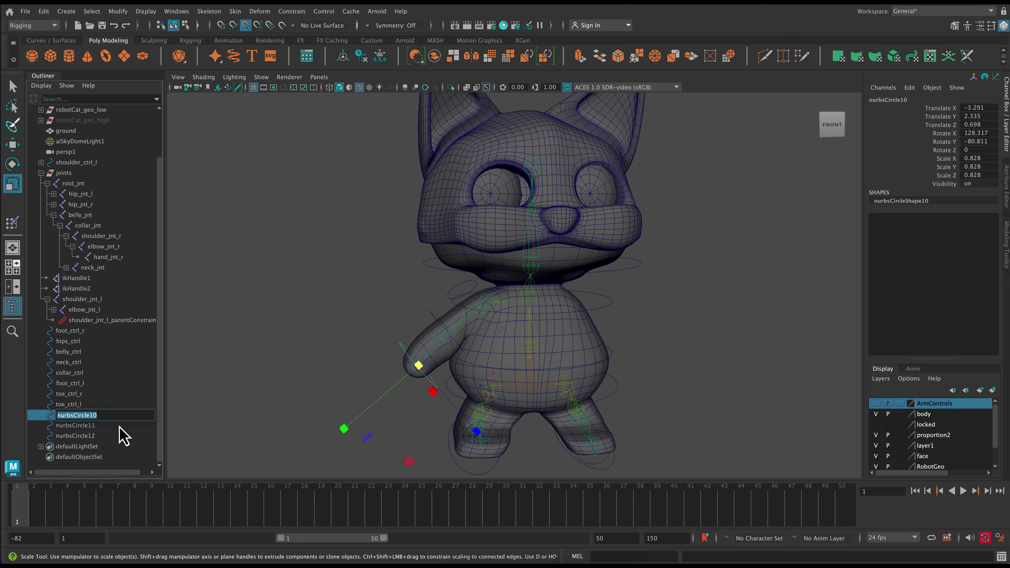
{"action": "type", "text": "r"}
{"action": "key", "text": "Return"}
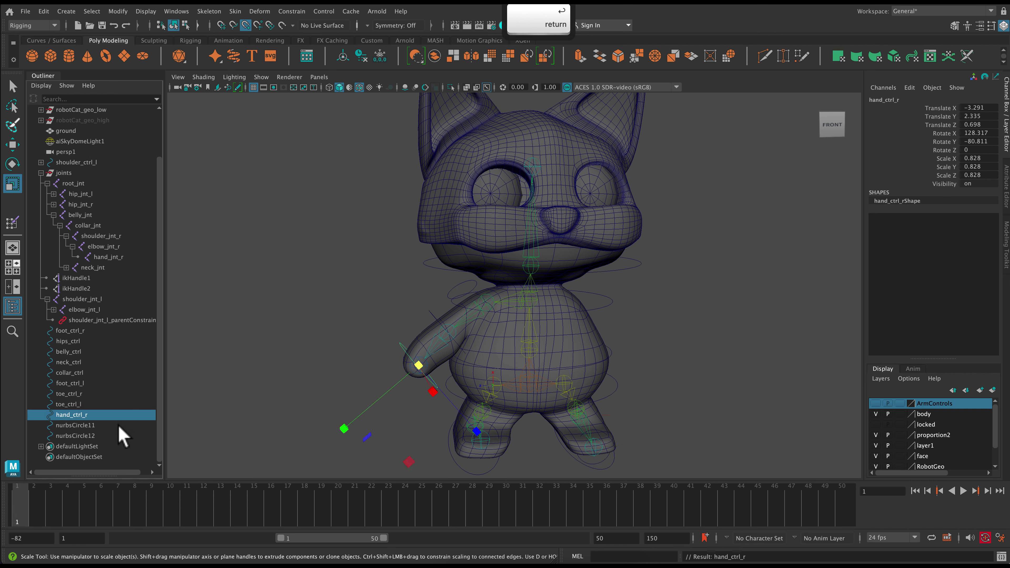
{"action": "double_click", "coordinate": [103, 424]}
{"action": "type", "text": "elbow_ctrl"}
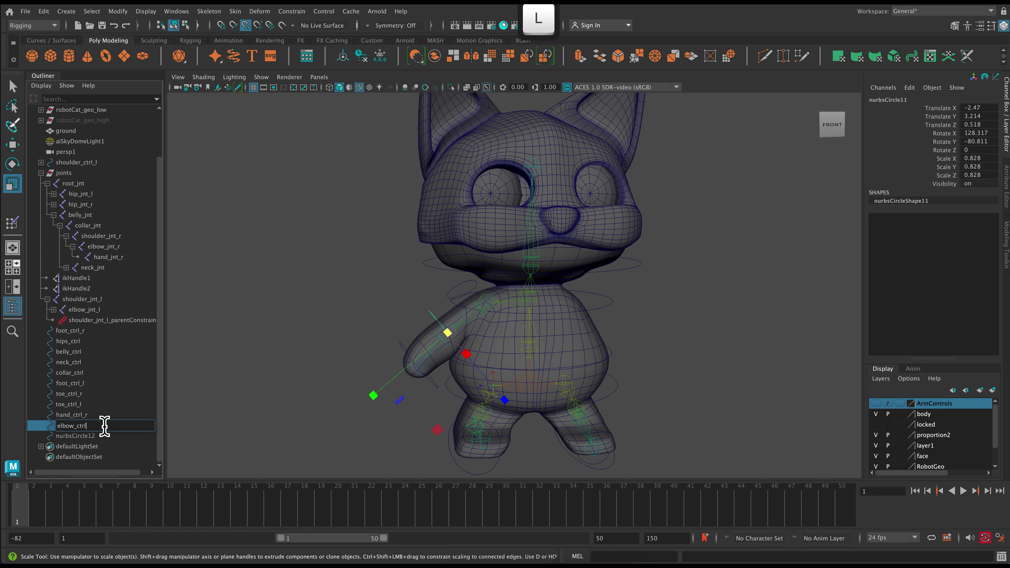
{"action": "type", "text": "_r"}
{"action": "key", "text": "Return"}
- Rename the right shoulder circle, nurbsCircle12, as shoulder_ctrl_r
{"action": "double_click", "coordinate": [75, 435]}
{"action": "type", "text": "shoul"}
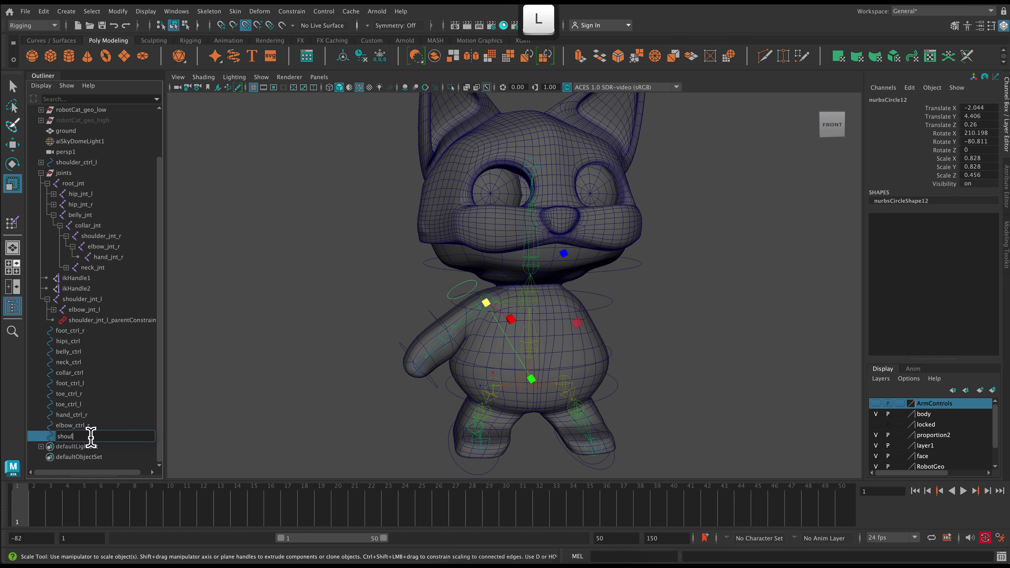
{"action": "type", "text": "der_ctrl_r"}
{"action": "key", "text": "Return"}
- Build the spine control hierarchy by parenting belly_ctrl under hips_ctrl, collar_ctrl under belly_ctrl and neck_ctrl under collar_ctrl
{"action": "left_click", "coordinate": [90, 332]}
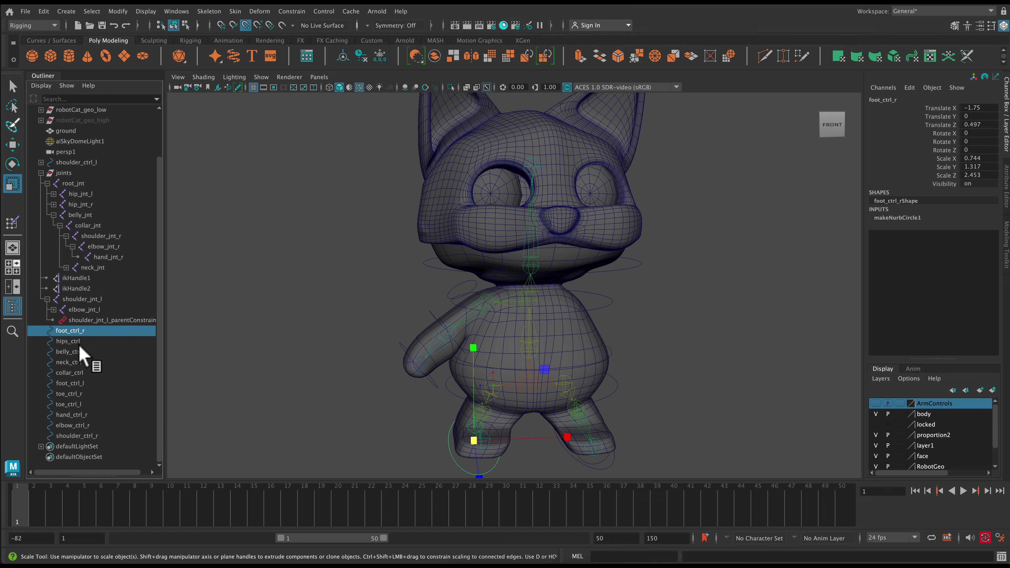
{"action": "left_click", "coordinate": [82, 342]}
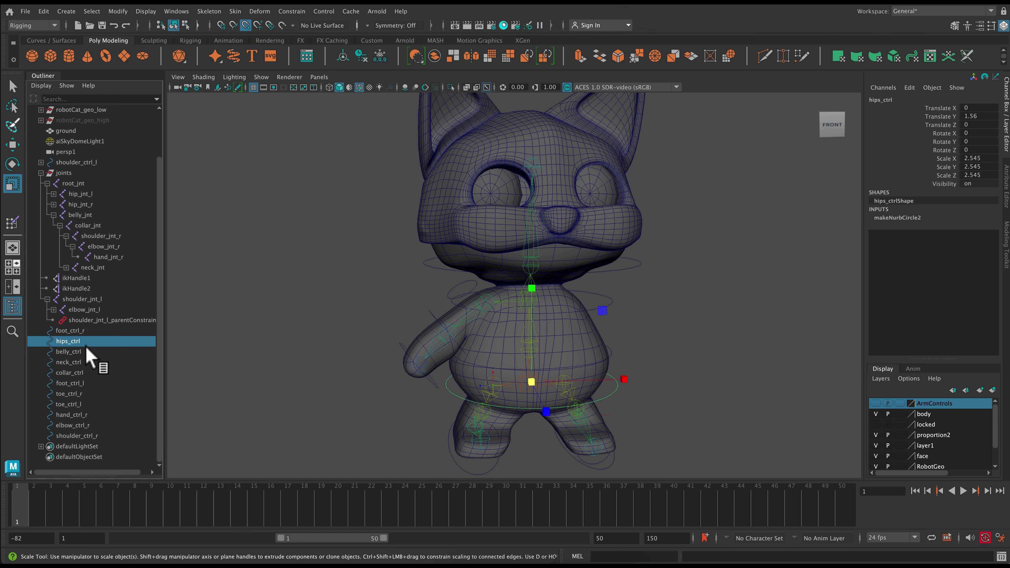
{"action": "left_click_drag", "start_coordinate": [78, 349], "coordinate": [81, 343]}
{"action": "left_click", "coordinate": [41, 352]}
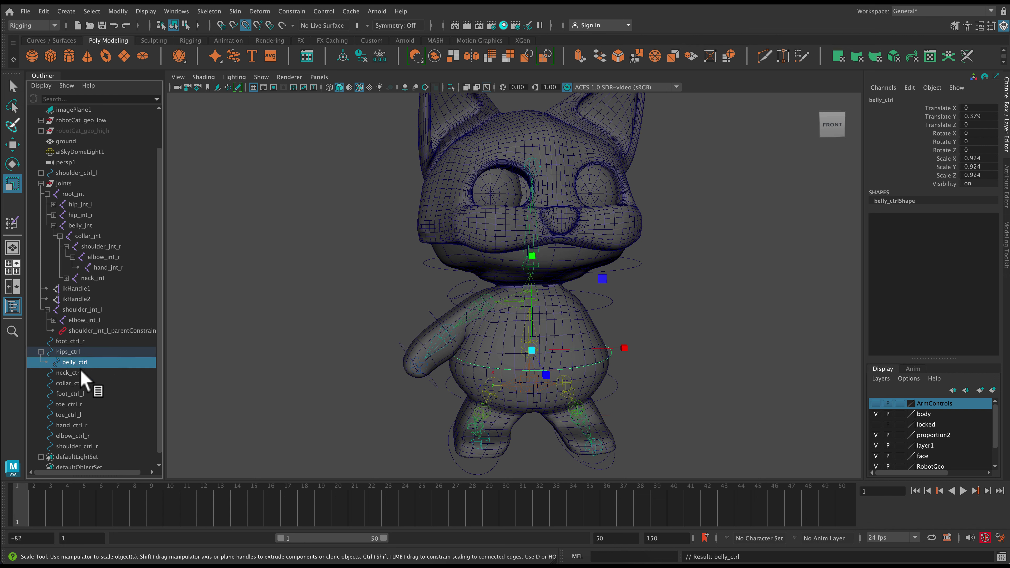
{"action": "left_click", "coordinate": [81, 374]}
{"action": "left_click_drag", "start_coordinate": [82, 384], "coordinate": [53, 373]}
{"action": "left_click", "coordinate": [82, 383]}
{"action": "left_click", "coordinate": [53, 372]}
- Parent foot_ctrl_l under hips_ctrl and toe_ctrl_l under foot_ctrl_l
{"action": "left_click", "coordinate": [78, 394]}
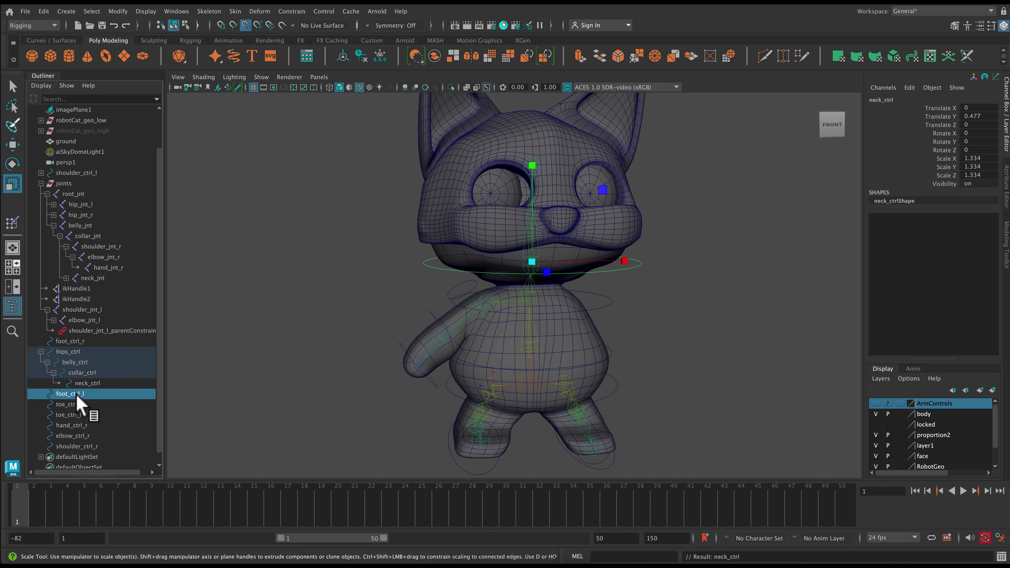
{"action": "scroll", "coordinate": [107, 384], "scroll_direction": "down", "scroll_amount": 1}
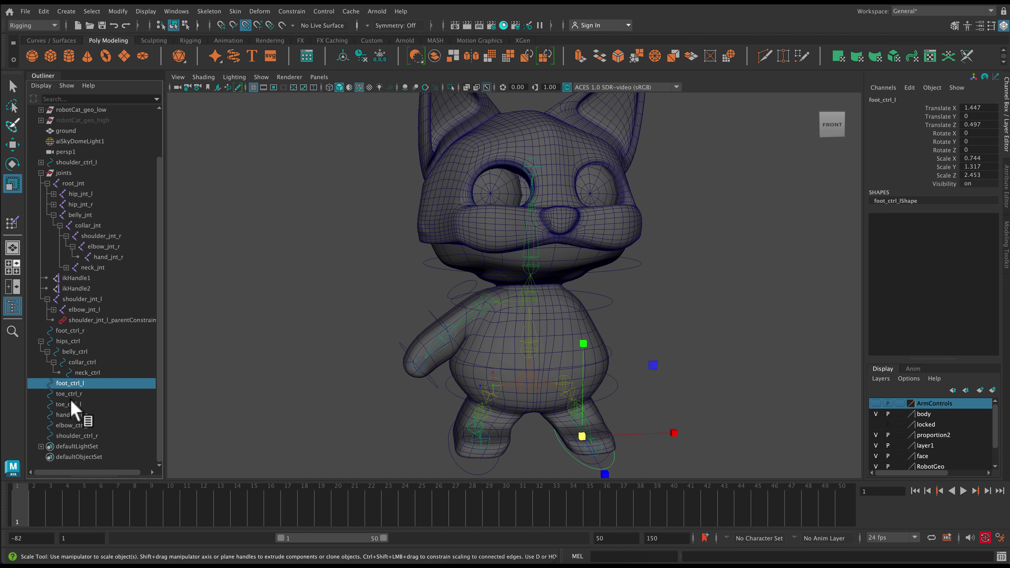
{"action": "left_click_drag", "start_coordinate": [70, 416], "coordinate": [70, 399]}
{"action": "left_click_drag", "start_coordinate": [71, 383], "coordinate": [79, 348]}
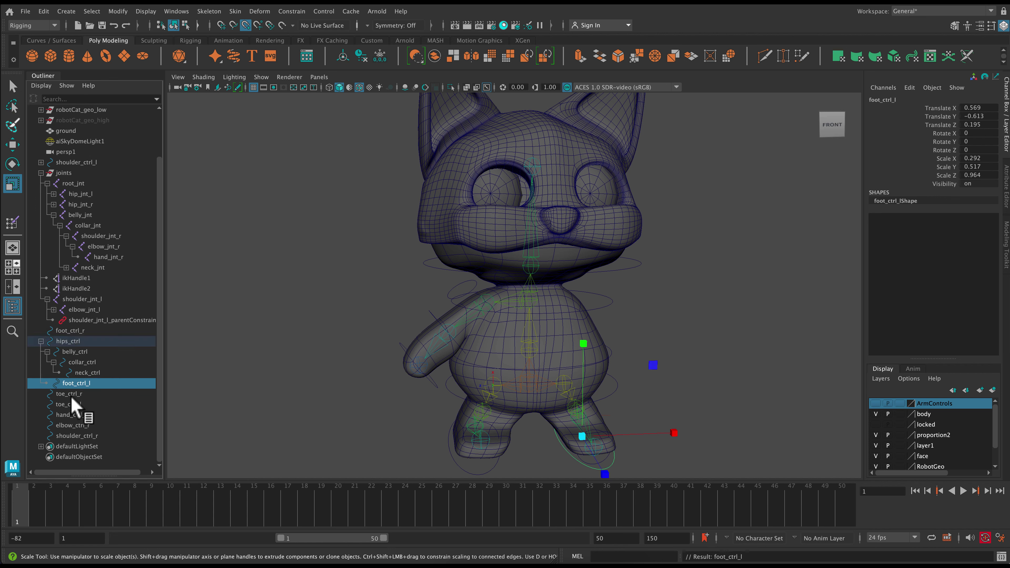
{"action": "left_click_drag", "start_coordinate": [75, 403], "coordinate": [89, 383]}
{"action": "left_click", "coordinate": [47, 394]}
{"action": "scroll", "coordinate": [99, 418], "scroll_direction": "down", "scroll_amount": 1}
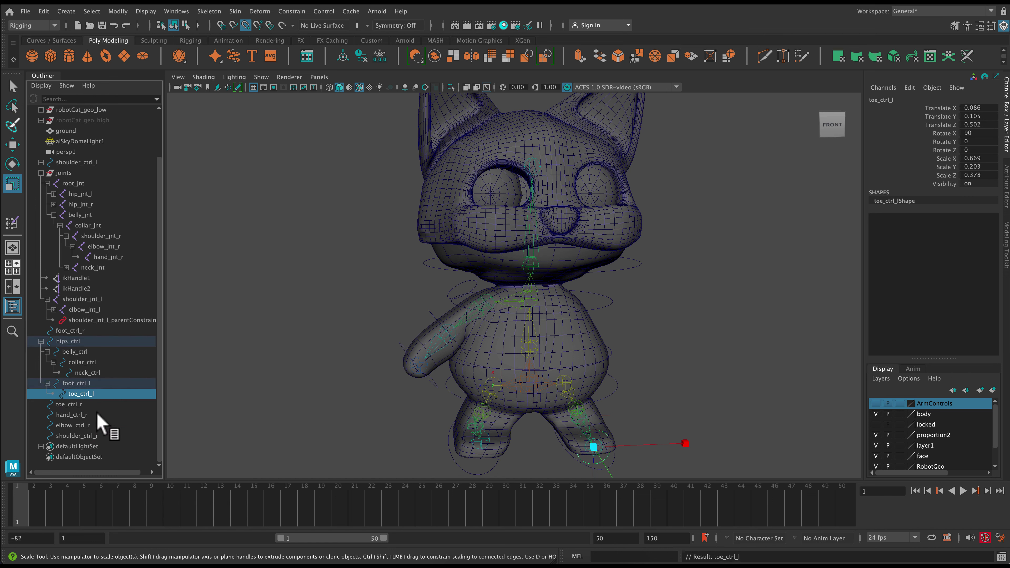
- Parent foot_ctrl_r under hips_ctrl and toe_ctrl_r under foot_ctrl_r
{"action": "left_click", "coordinate": [70, 404]}
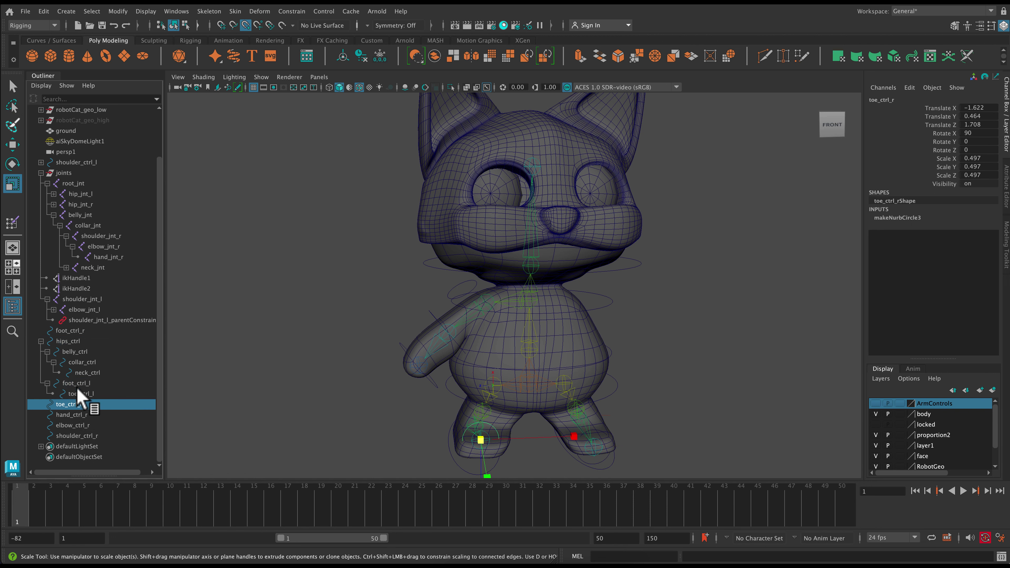
{"action": "left_click", "coordinate": [621, 476]}
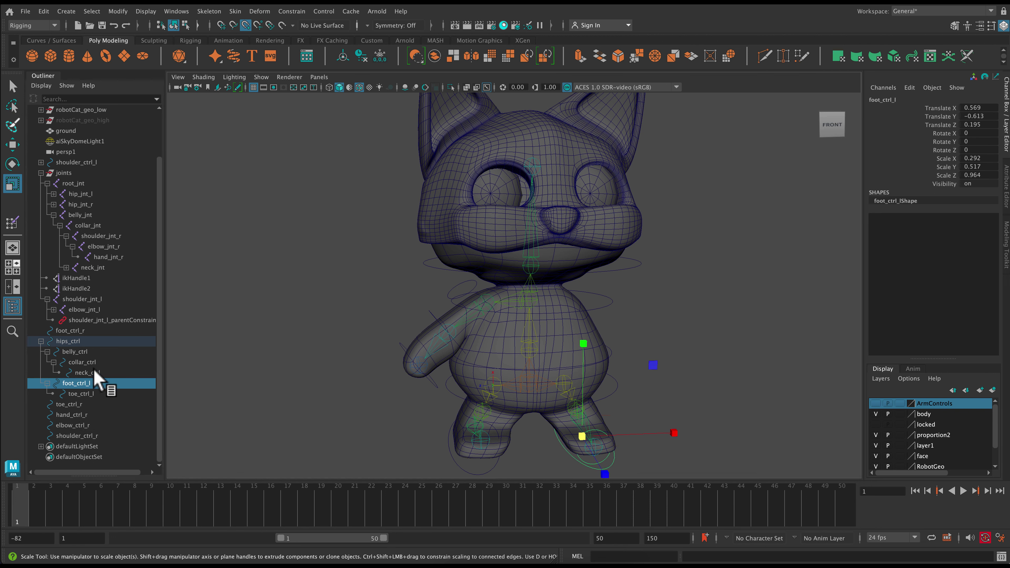
{"action": "middle_click_drag", "start_coordinate": [86, 338], "coordinate": [86, 350]}
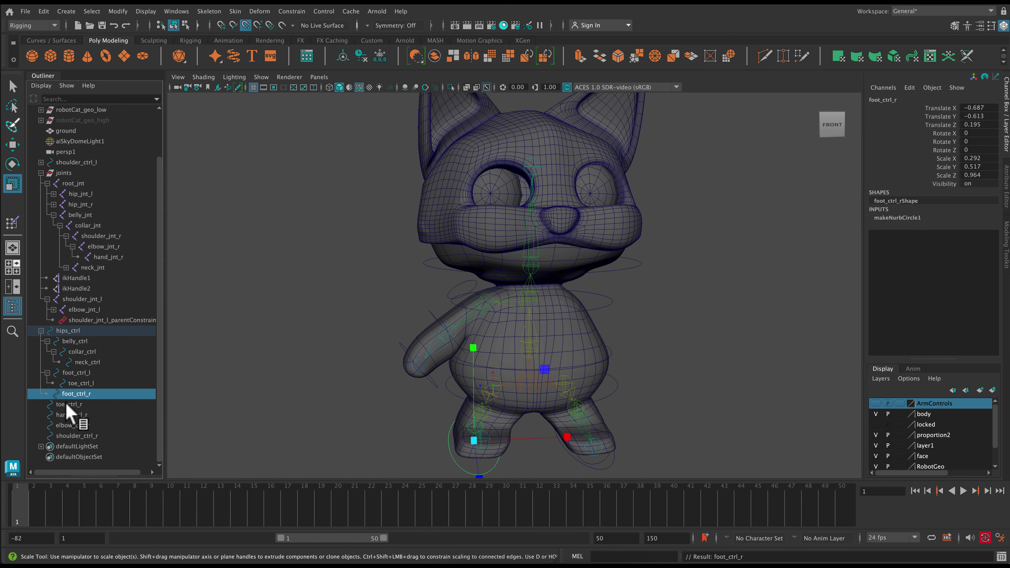
{"action": "mouse_move", "coordinate": [66, 403]}
{"action": "middle_mouse_down"}
{"action": "mouse_move", "coordinate": [83, 418]}
{"action": "mouse_move", "coordinate": [60, 394]}
{"action": "middle_mouse_up"}
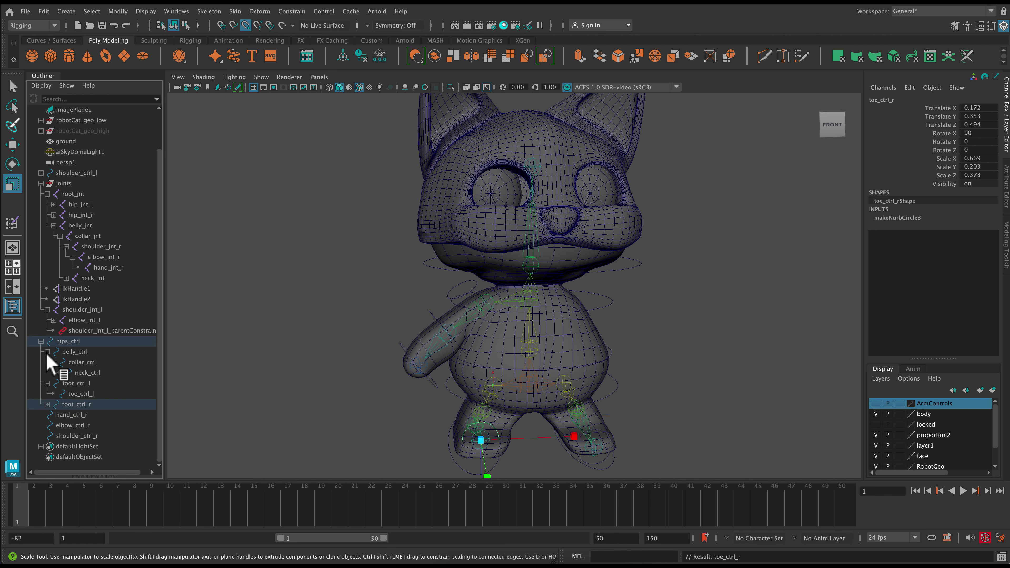
- Parent shoulder_ctrl_r under collar_ctrl, and place elbow_ctrl_r and hand_ctrl_r under shoulder_ctrl_r
{"action": "left_click", "coordinate": [70, 437]}
{"action": "middle_click_drag", "start_coordinate": [72, 436], "coordinate": [84, 365]}
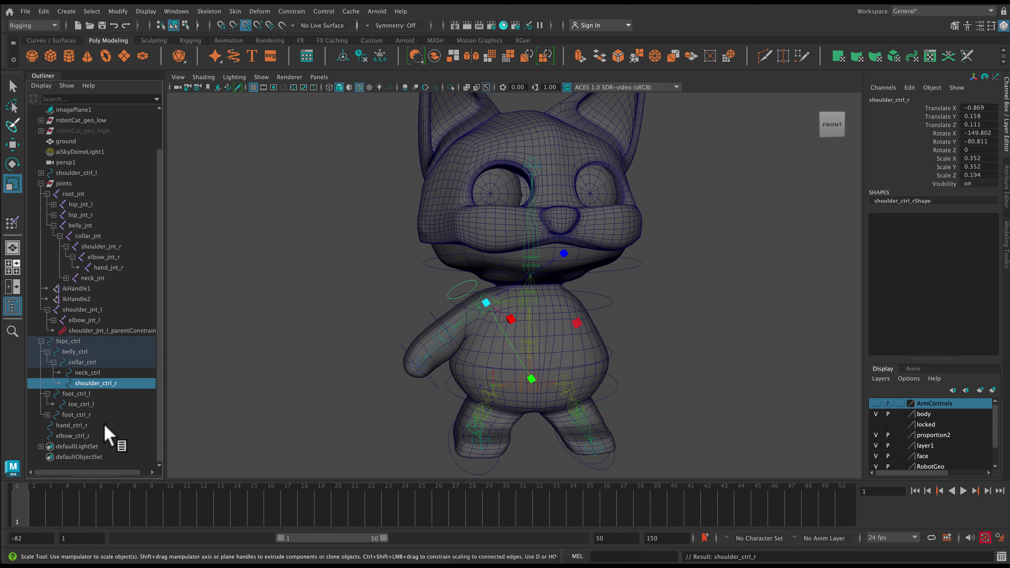
{"action": "left_click", "coordinate": [78, 436]}
{"action": "middle_click_drag", "start_coordinate": [78, 437], "coordinate": [89, 392]}
{"action": "left_click", "coordinate": [88, 435]}
{"action": "middle_click_drag", "start_coordinate": [88, 436], "coordinate": [107, 395]}
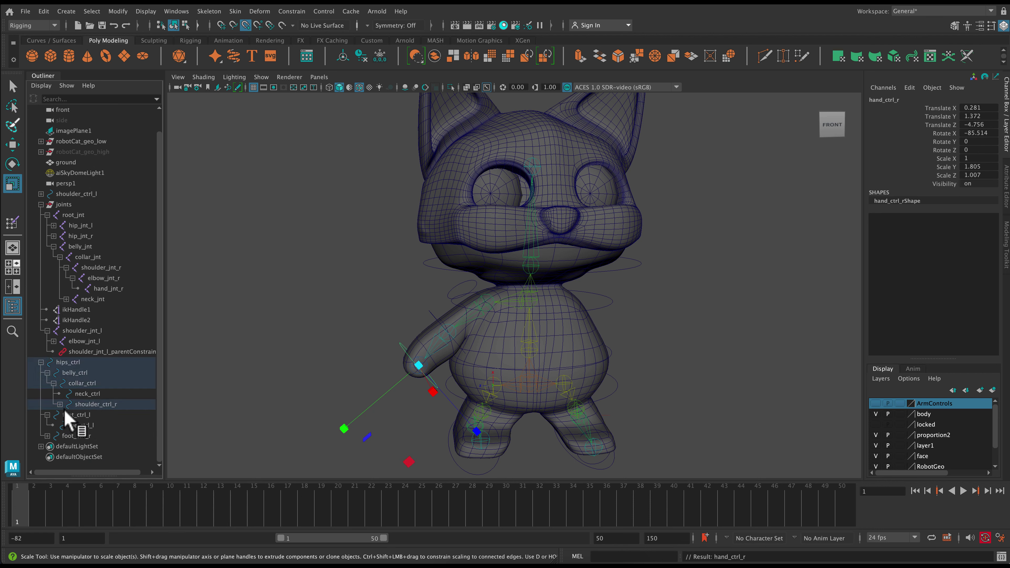
{"action": "left_click", "coordinate": [60, 404]}
{"action": "scroll", "coordinate": [71, 388], "scroll_direction": "down", "scroll_amount": 2}
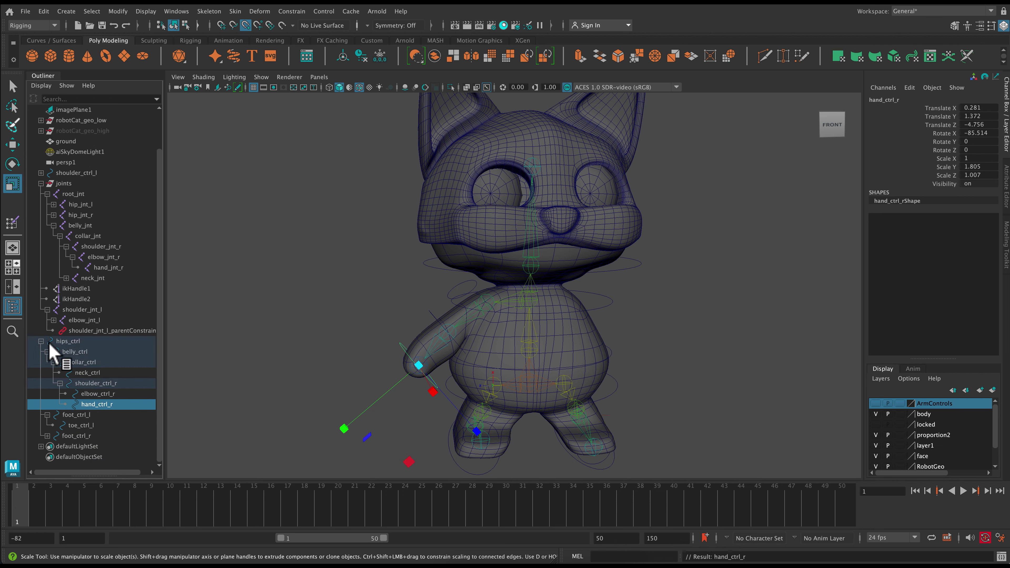
{"action": "left_click", "coordinate": [99, 341]}
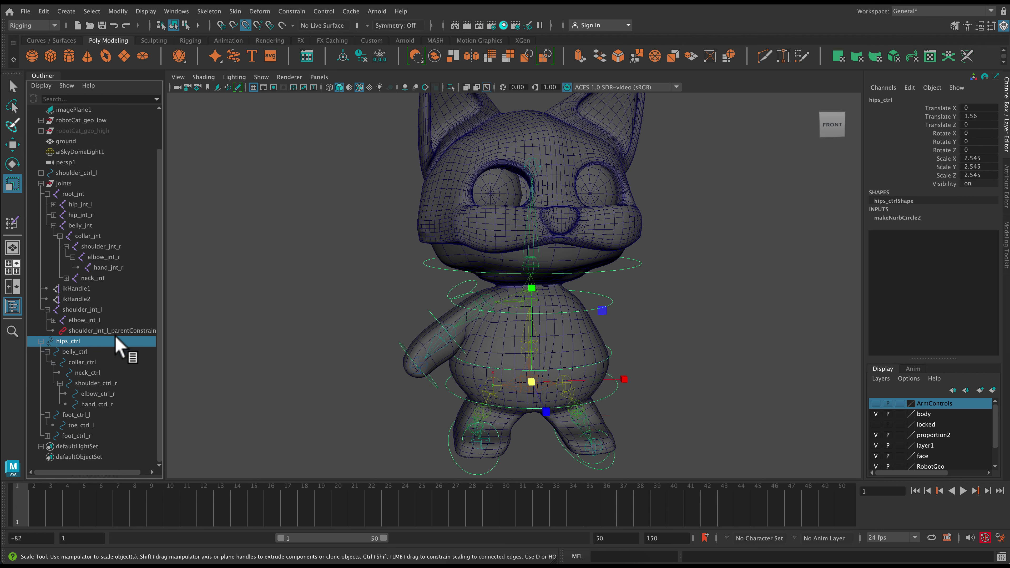
{"action": "left_click", "coordinate": [77, 173]}
{"action": "left_click_drag", "start_coordinate": [79, 180], "coordinate": [88, 362]}
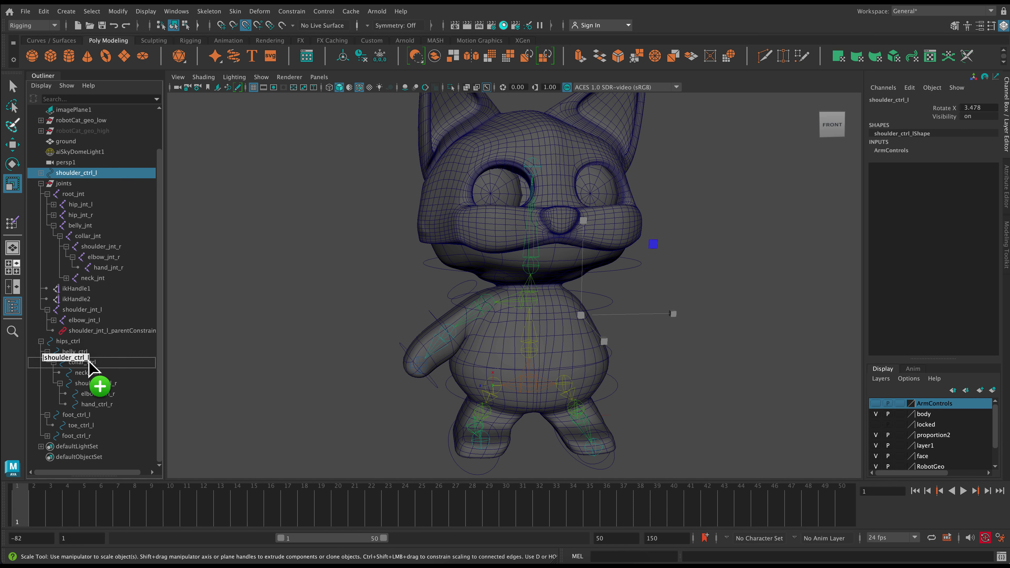
{"action": "left_click_drag", "start_coordinate": [90, 362], "coordinate": [116, 178]}
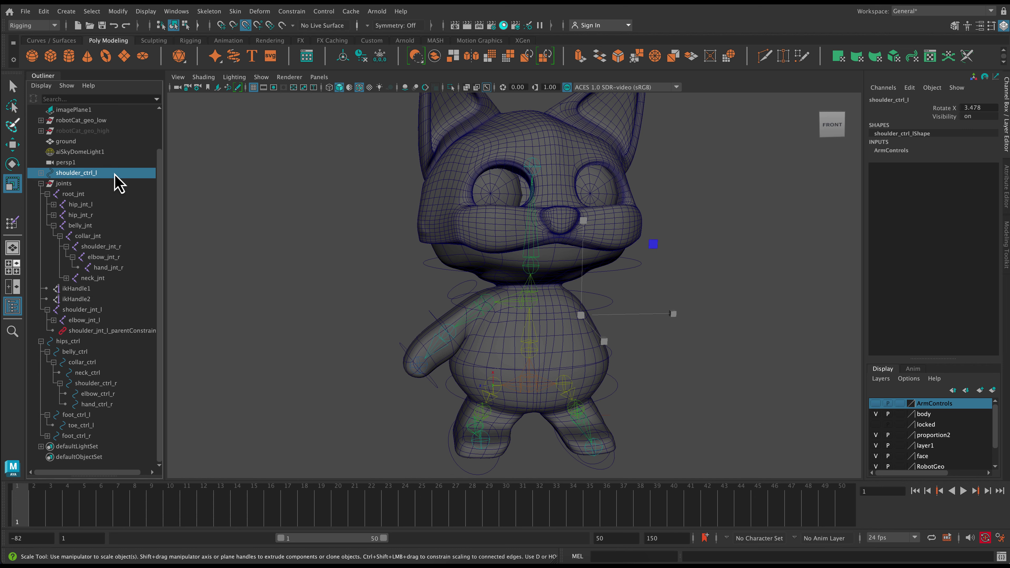
- Hide planes and polygons in the viewport, leaving the joints and control curves displayed
{"action": "left_click", "coordinate": [706, 408]}
{"action": "left_click_drag", "start_coordinate": [703, 415], "coordinate": [708, 393], "text": "alt"}
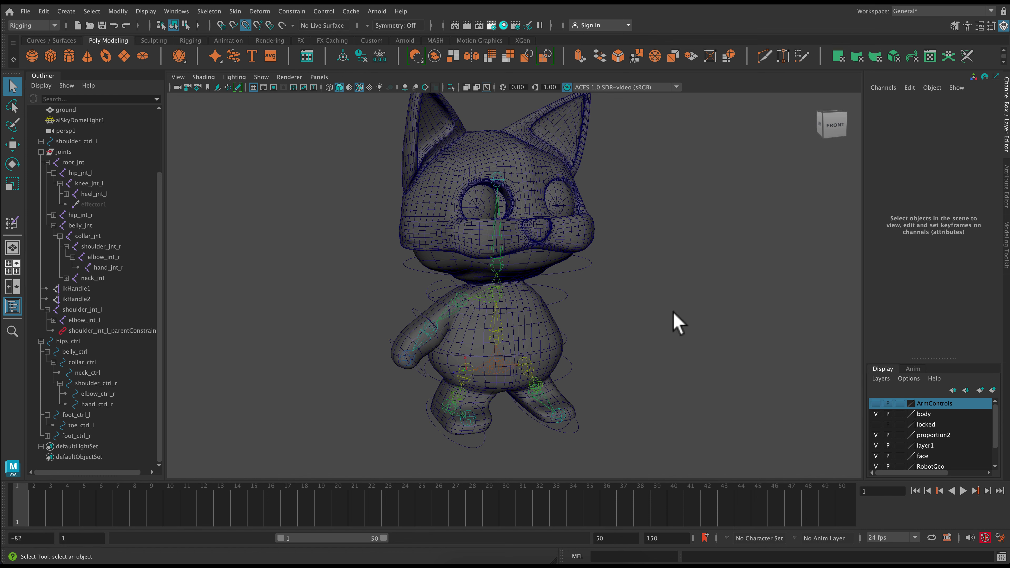
{"action": "left_click", "coordinate": [261, 77]}
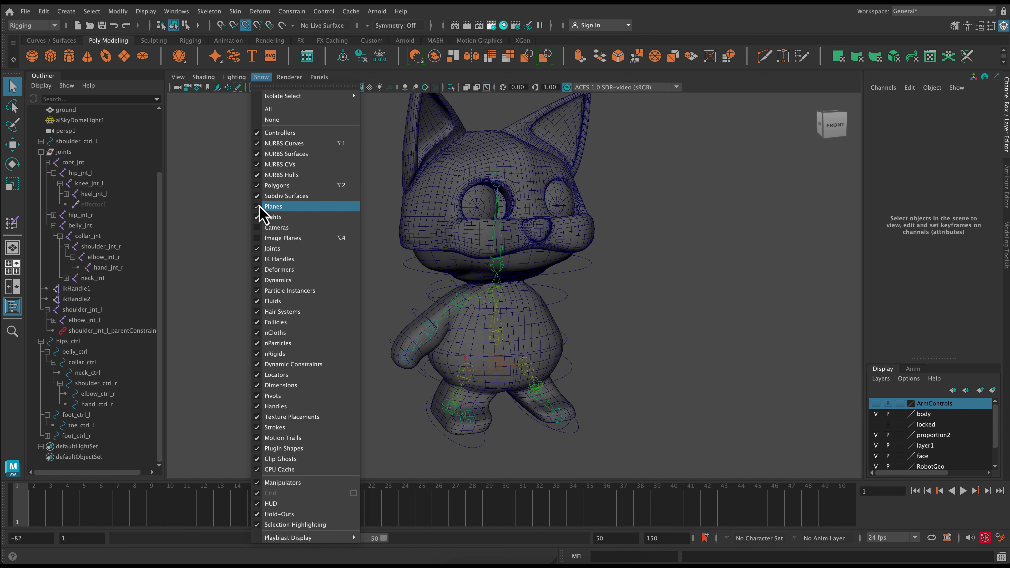
{"action": "left_click", "coordinate": [259, 208]}
{"action": "left_click", "coordinate": [272, 80]}
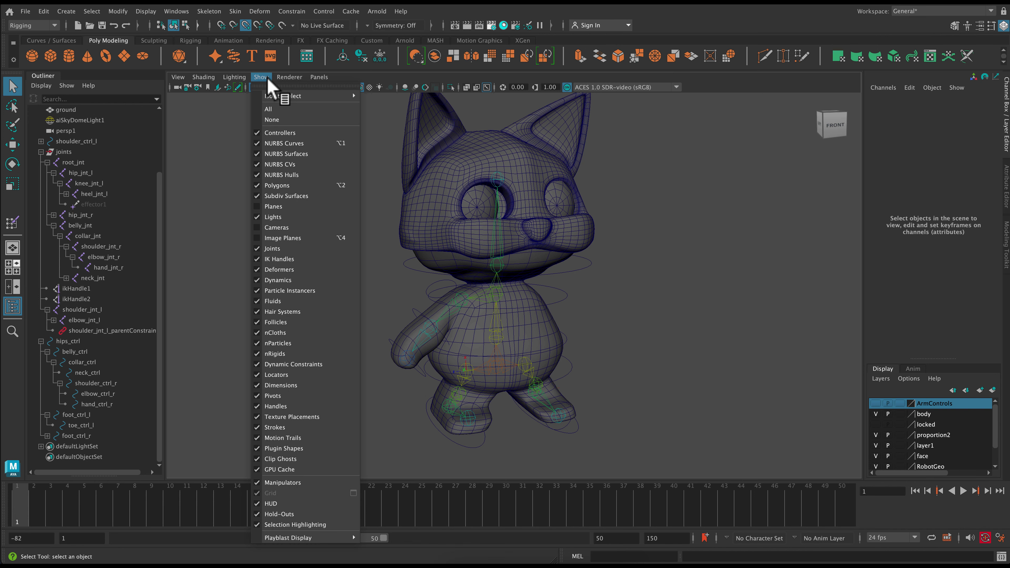
{"action": "left_click", "coordinate": [267, 187]}
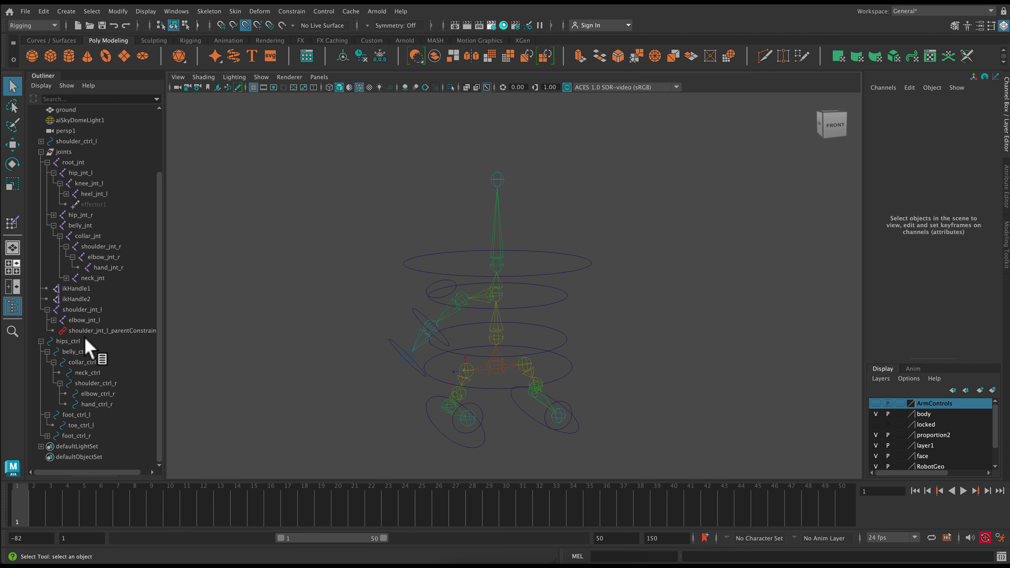
- Delete the construction history of hips_ctrl and freeze the transformations of its control hierarchy
{"action": "left_click", "coordinate": [72, 342]}
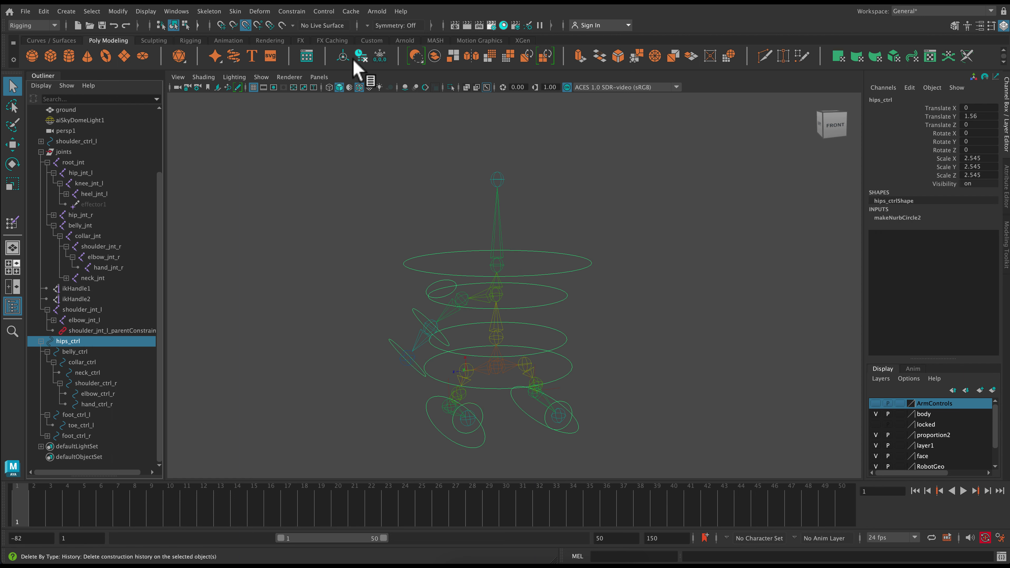
{"action": "left_click", "coordinate": [361, 58]}
{"action": "left_click", "coordinate": [381, 59]}
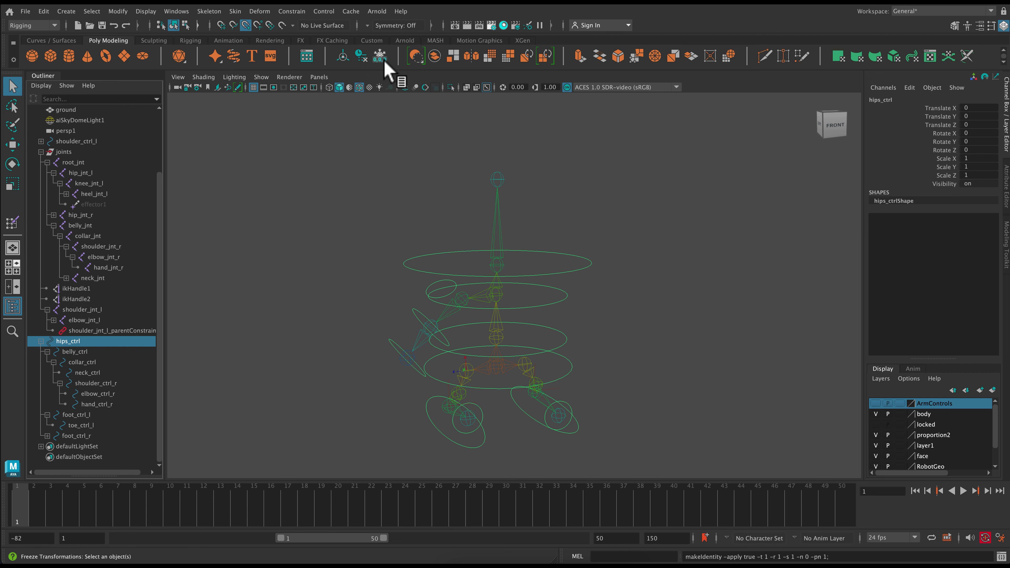
{"action": "left_click", "coordinate": [636, 314]}
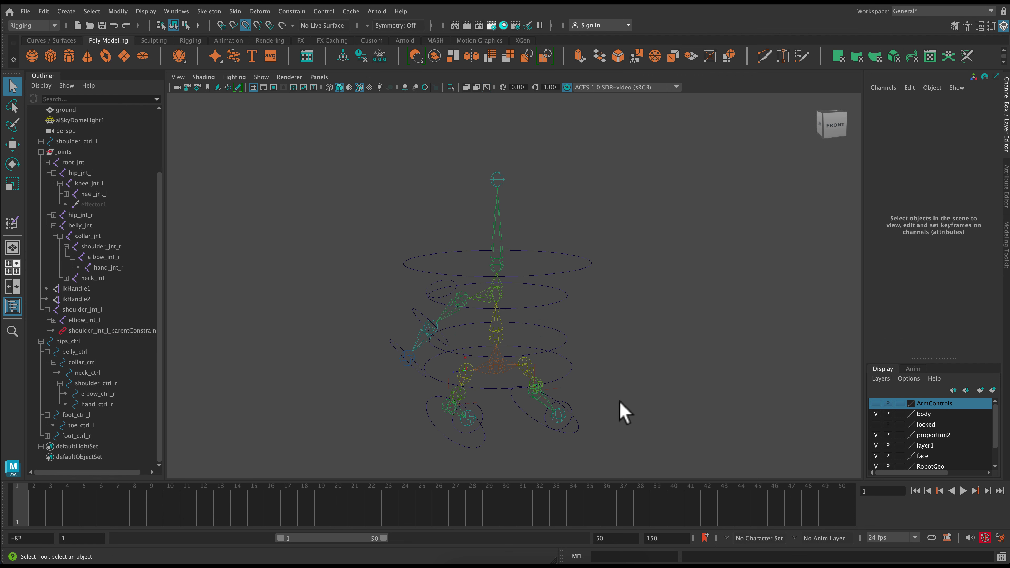
- Parent-constrain root_jnt to the hips_ctrl circle
{"action": "mouse_move", "coordinate": [668, 418]}
{"action": "left_mouse_down", "text": "alt"}
{"action": "mouse_move", "coordinate": [661, 426]}
{"action": "mouse_move", "coordinate": [670, 420]}
{"action": "left_mouse_up", "text": "alt"}
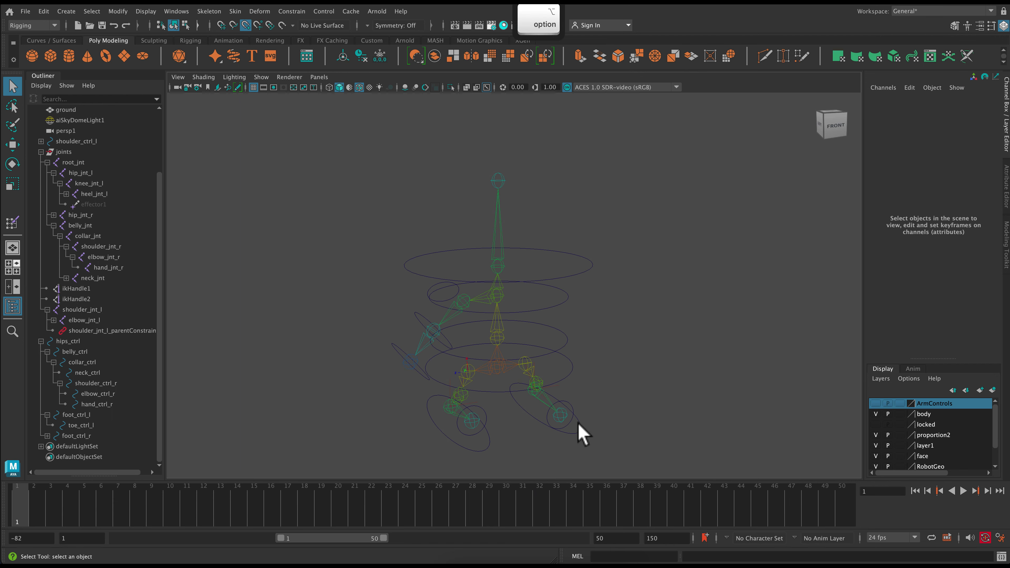
{"action": "middle_click_drag", "start_coordinate": [551, 372], "coordinate": [603, 279], "text": "alt"}
{"action": "right_click_drag", "start_coordinate": [604, 280], "coordinate": [713, 333], "text": "alt"}
{"action": "middle_click_drag", "start_coordinate": [687, 423], "coordinate": [687, 405], "text": "alt"}
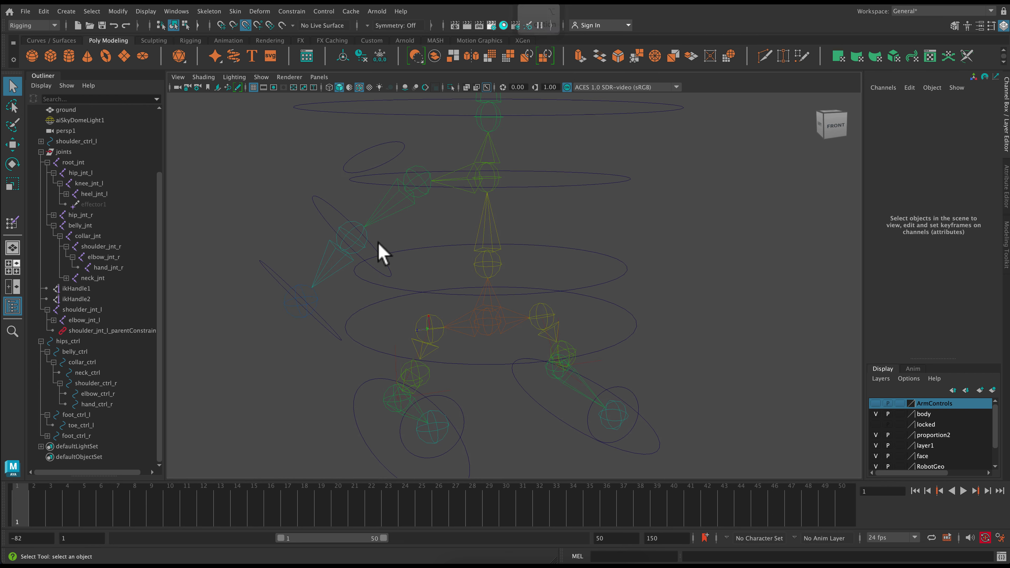
{"action": "left_click", "coordinate": [633, 324]}
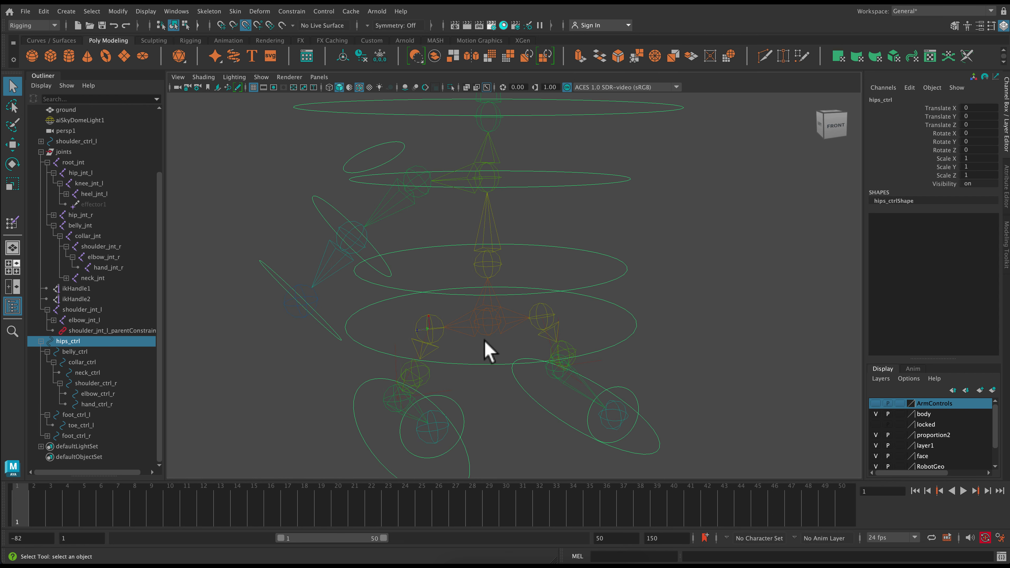
{"action": "key", "text": "shift"}
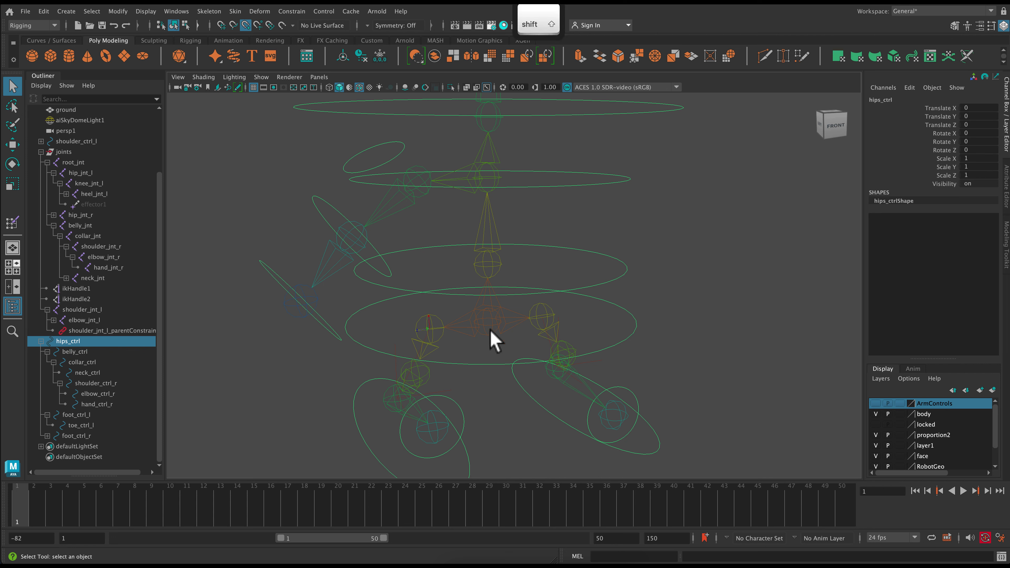
{"action": "left_click", "coordinate": [489, 325], "text": "shift"}
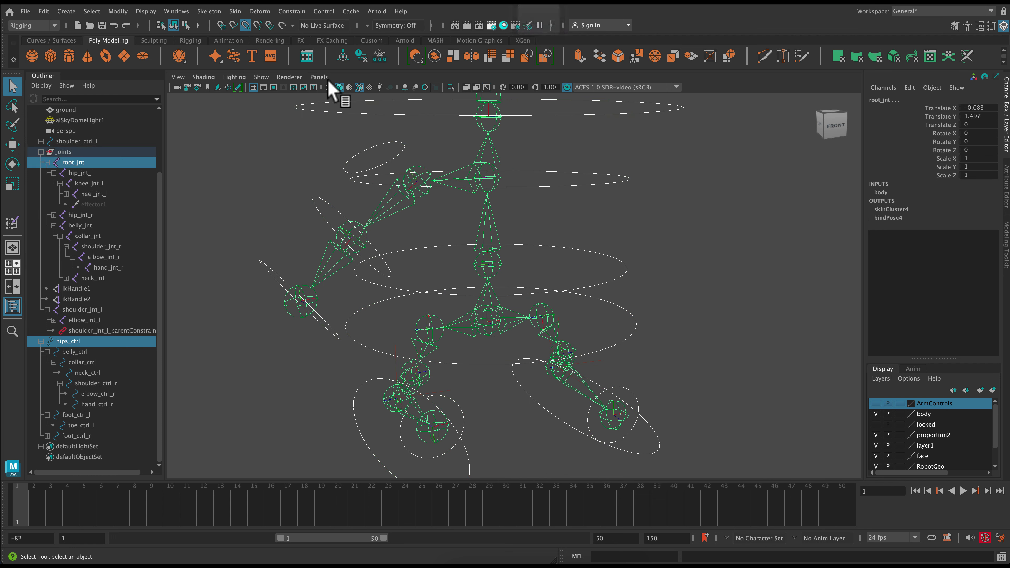
{"action": "left_click", "coordinate": [292, 11]}
{"action": "left_click", "coordinate": [301, 40]}
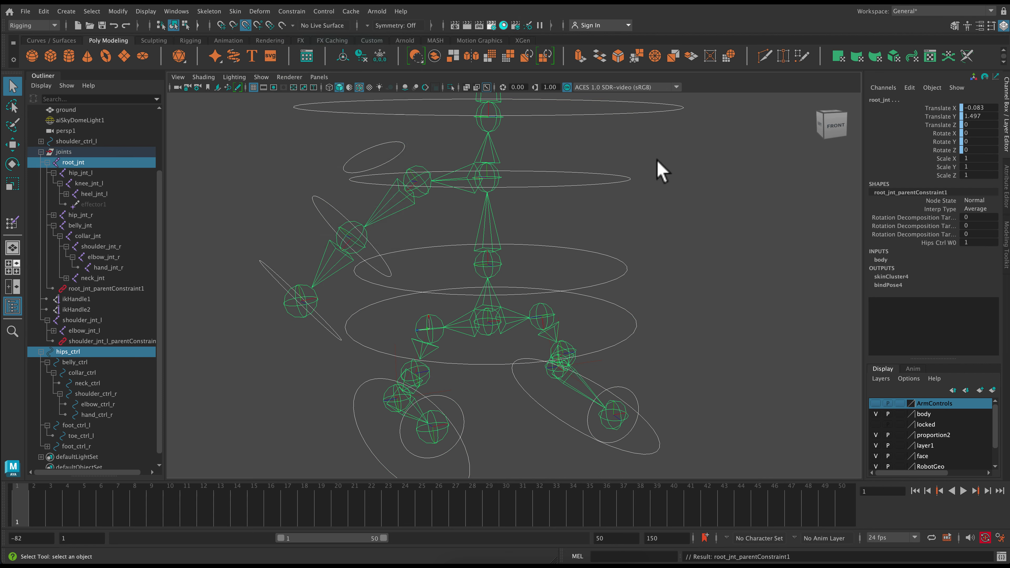
{"action": "left_click", "coordinate": [720, 307]}
- Parent-constrain ikHandle1 at the left heel to the foot_ctrl_l curve
{"action": "left_click", "coordinate": [540, 406]}
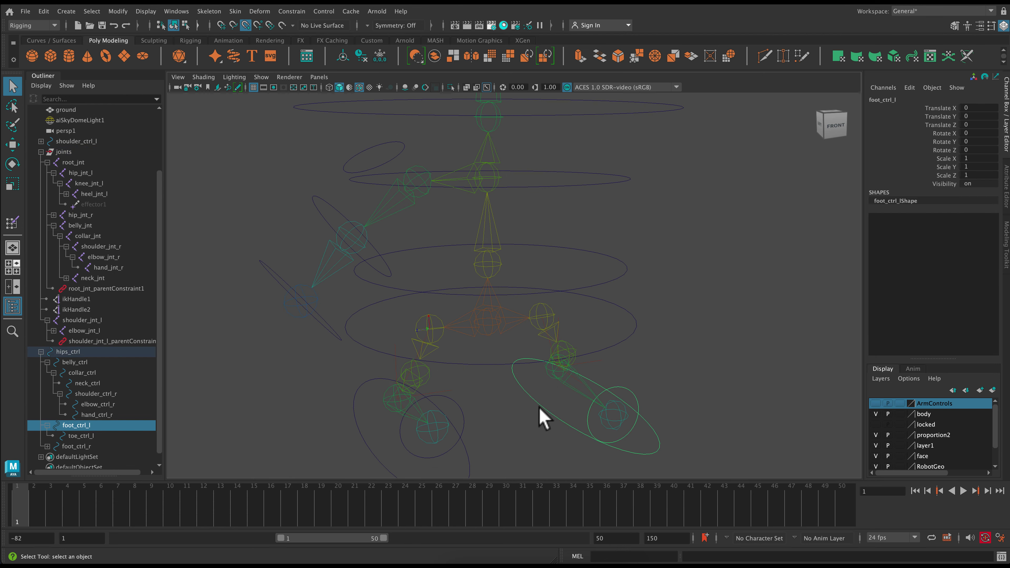
{"action": "left_click_drag", "start_coordinate": [726, 399], "coordinate": [694, 383], "text": "alt"}
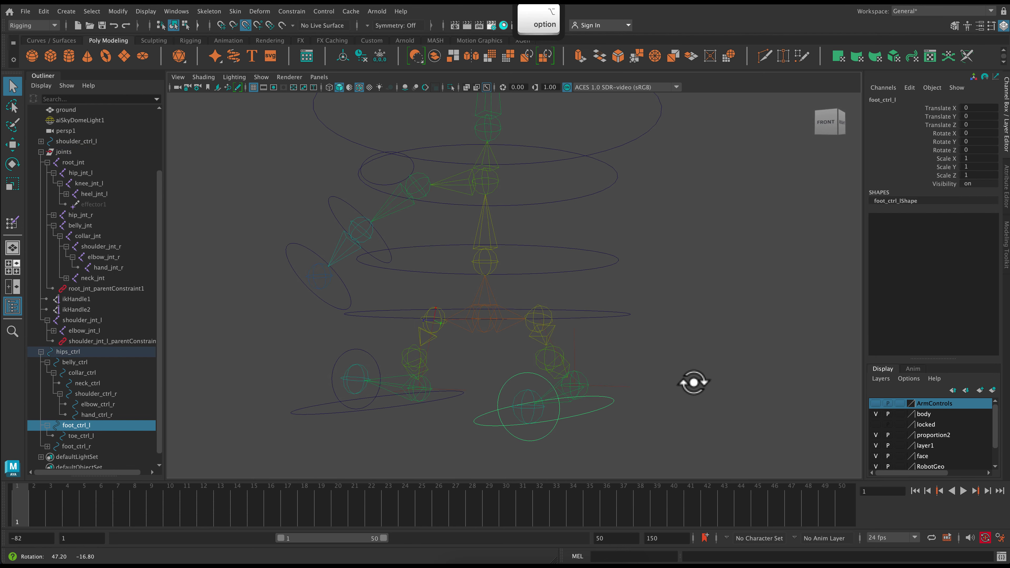
{"action": "right_click_drag", "start_coordinate": [694, 384], "coordinate": [769, 435], "text": "alt"}
{"action": "middle_click_drag", "start_coordinate": [769, 436], "coordinate": [703, 232], "text": "alt"}
{"action": "right_click_drag", "start_coordinate": [703, 232], "coordinate": [748, 314], "text": "alt"}
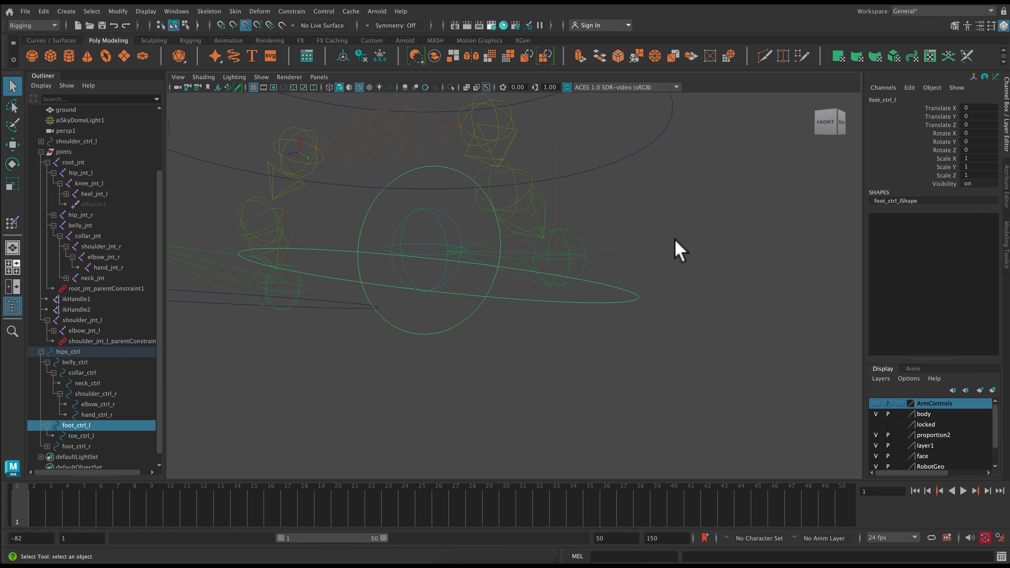
{"action": "left_click", "coordinate": [646, 251], "text": "shift"}
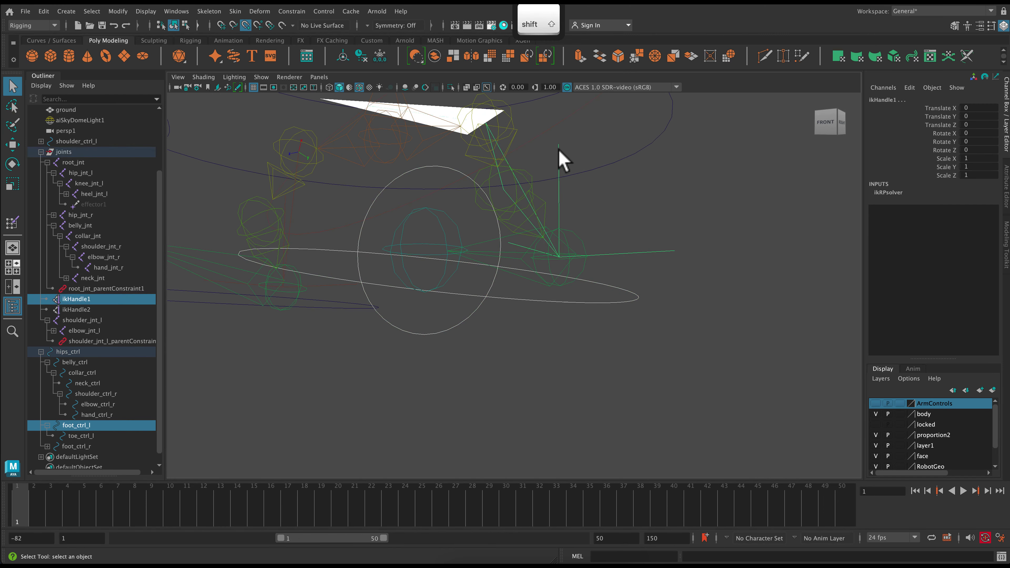
{"action": "left_click_drag", "start_coordinate": [676, 263], "coordinate": [710, 358], "text": "alt"}
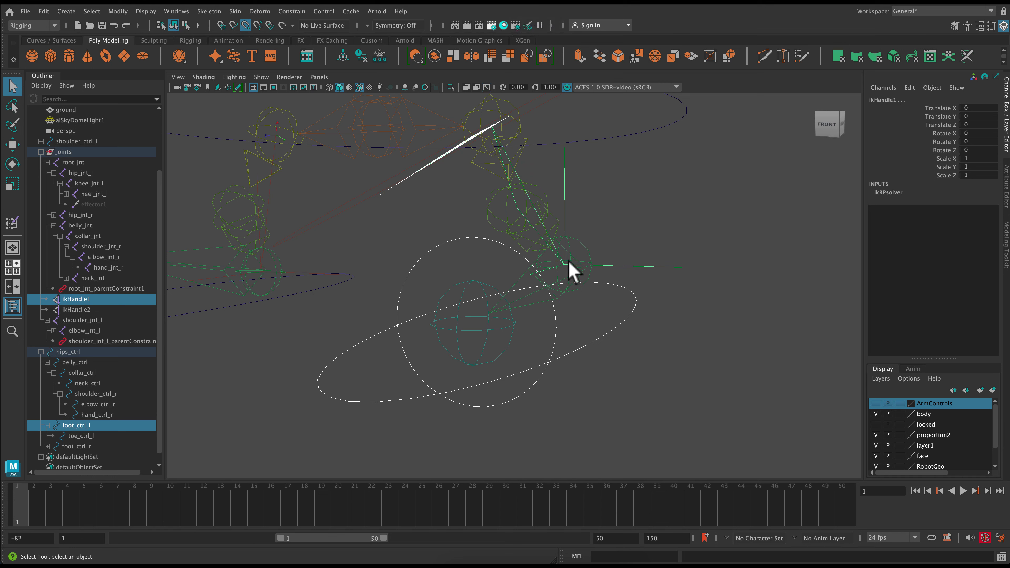
{"action": "left_click", "coordinate": [295, 11]}
{"action": "left_click", "coordinate": [302, 41]}
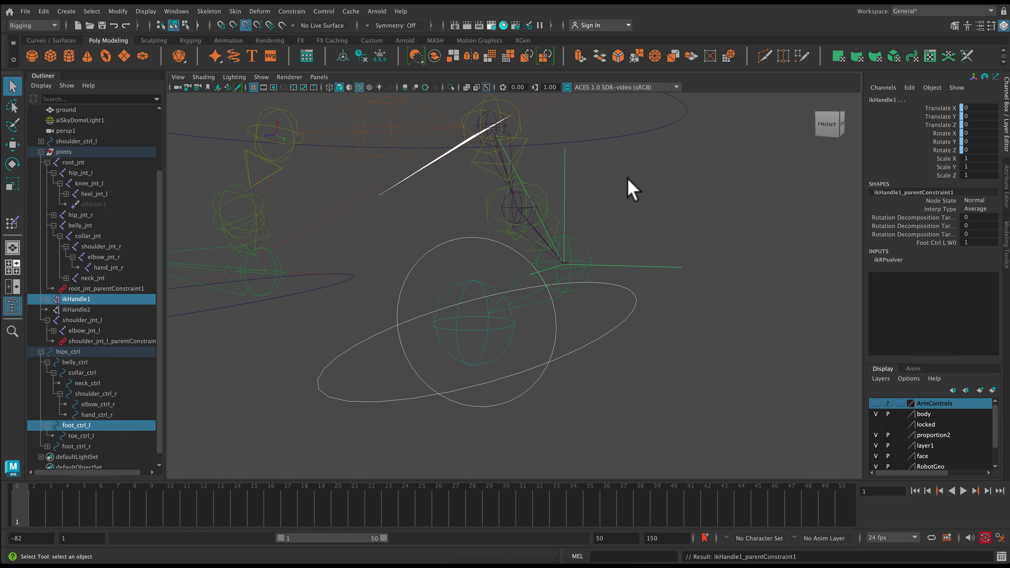
- Parent-constrain toe_jnt_l to the toe_ctrl_l circle
{"action": "left_click_drag", "start_coordinate": [688, 398], "coordinate": [706, 401], "text": "alt"}
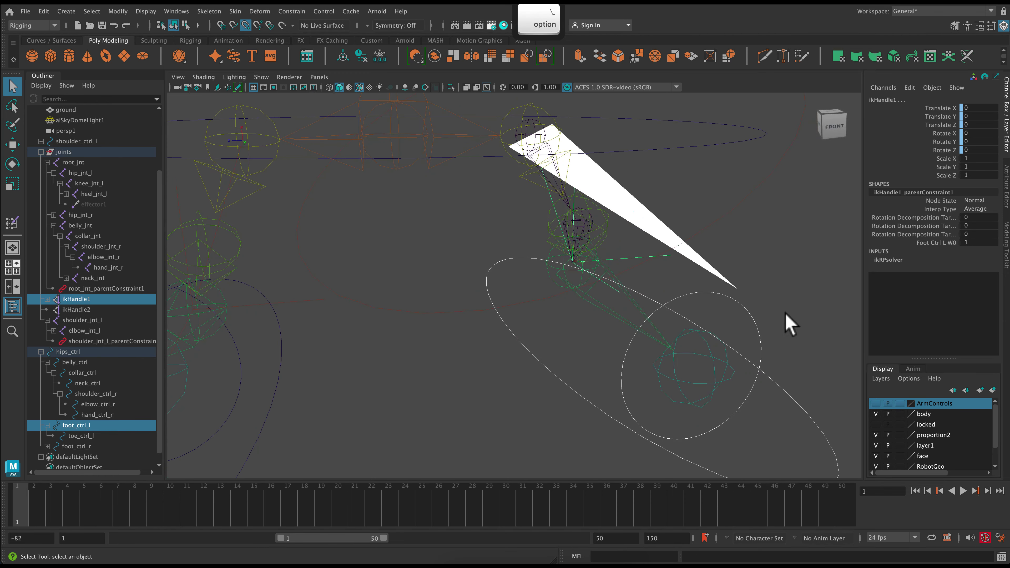
{"action": "left_click", "coordinate": [771, 338]}
{"action": "middle_click_drag", "start_coordinate": [70, 352], "coordinate": [623, 414]}
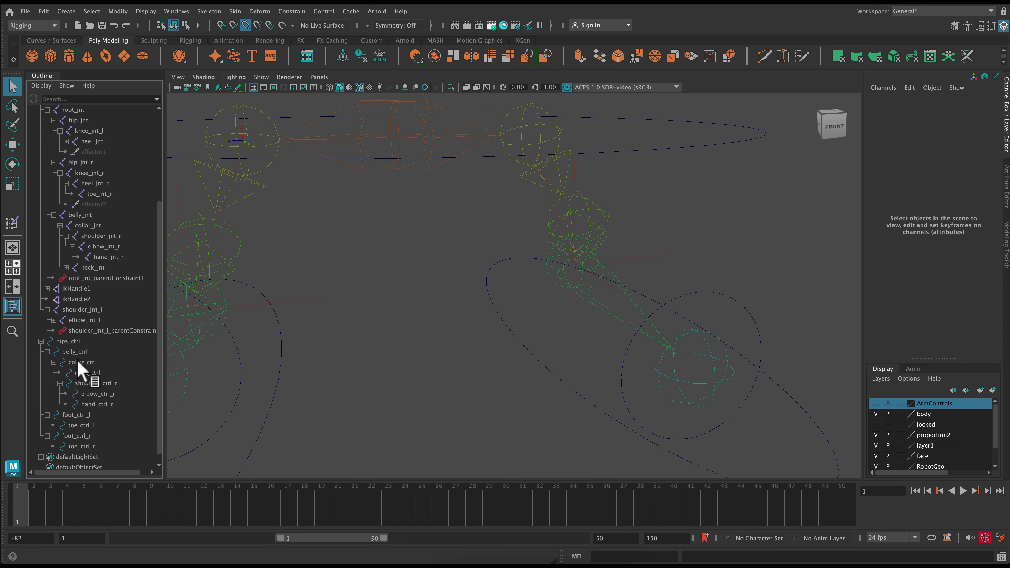
{"action": "left_click", "coordinate": [760, 342]}
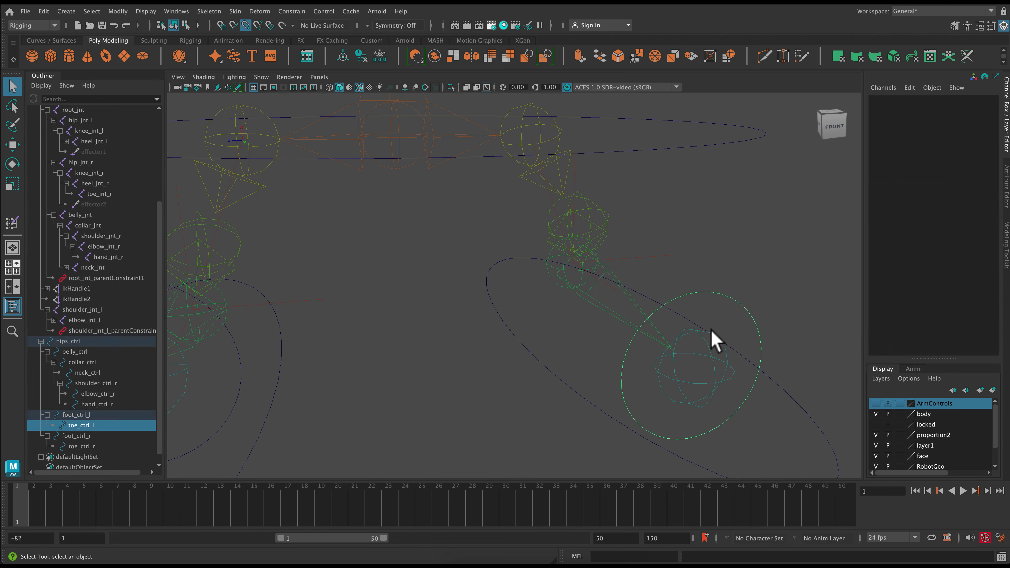
{"action": "mouse_move", "coordinate": [781, 352]}
{"action": "left_mouse_down", "text": "alt"}
{"action": "mouse_move", "coordinate": [769, 343]}
{"action": "mouse_move", "coordinate": [785, 354]}
{"action": "left_mouse_up", "text": "alt"}
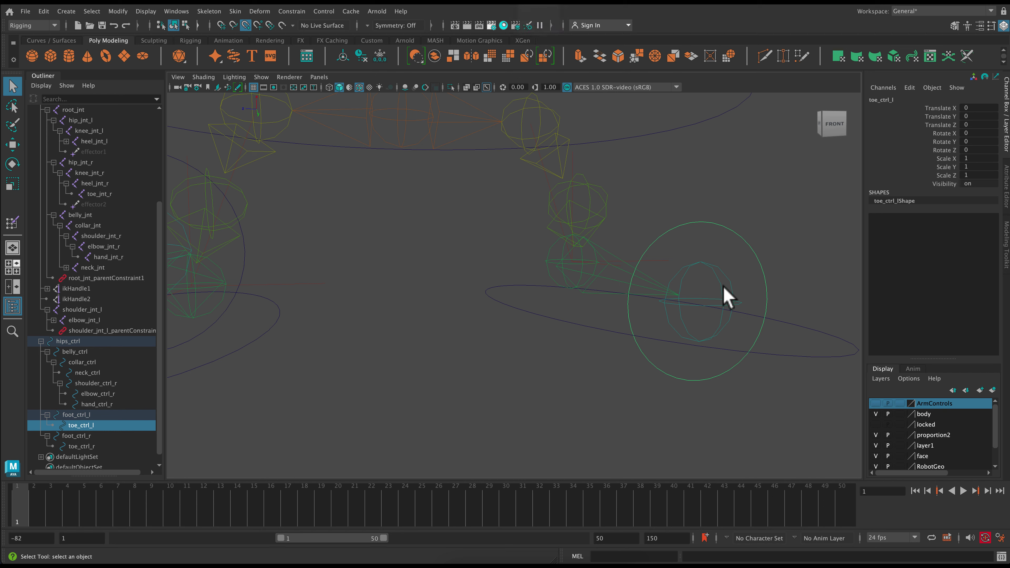
{"action": "key", "text": "shift"}
{"action": "left_click", "coordinate": [722, 275], "text": "shift"}
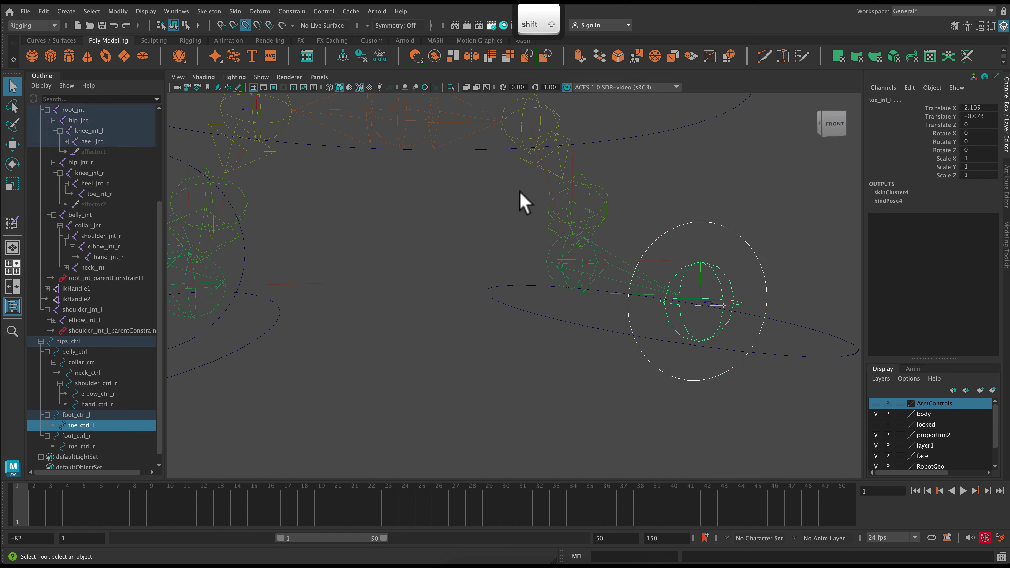
{"action": "left_click", "coordinate": [284, 14]}
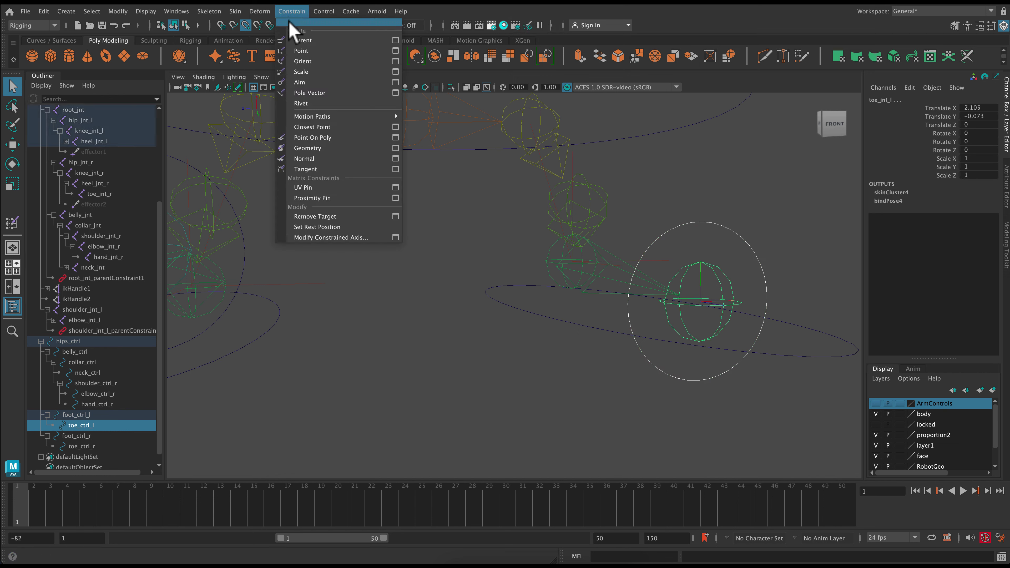
{"action": "left_click", "coordinate": [295, 37]}
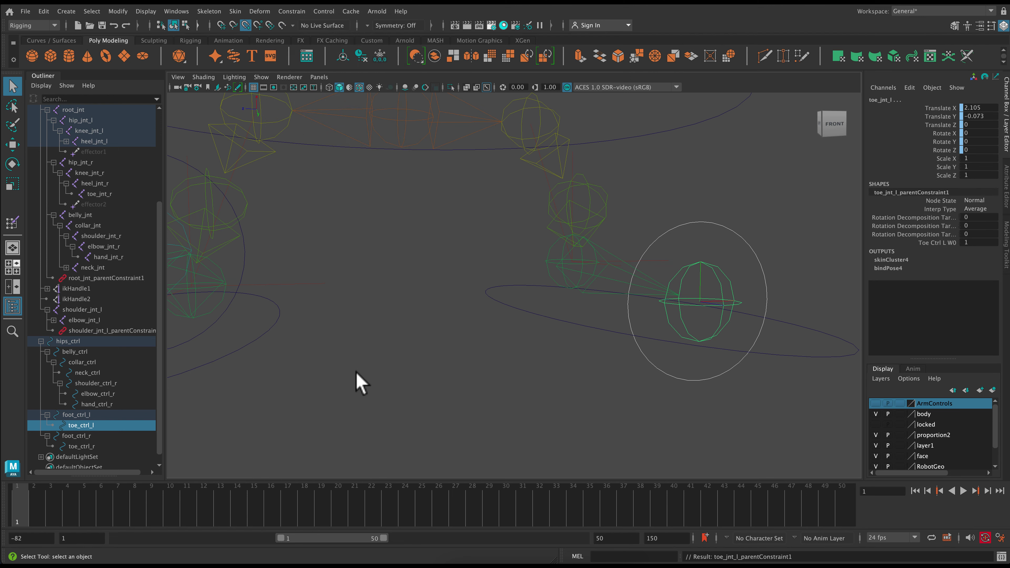
- Parent-constrain ikHandle2 at the right heel to the foot_ctrl_r curve by repeating the last constraint
{"action": "left_click_drag", "start_coordinate": [327, 345], "coordinate": [417, 388], "text": "alt"}
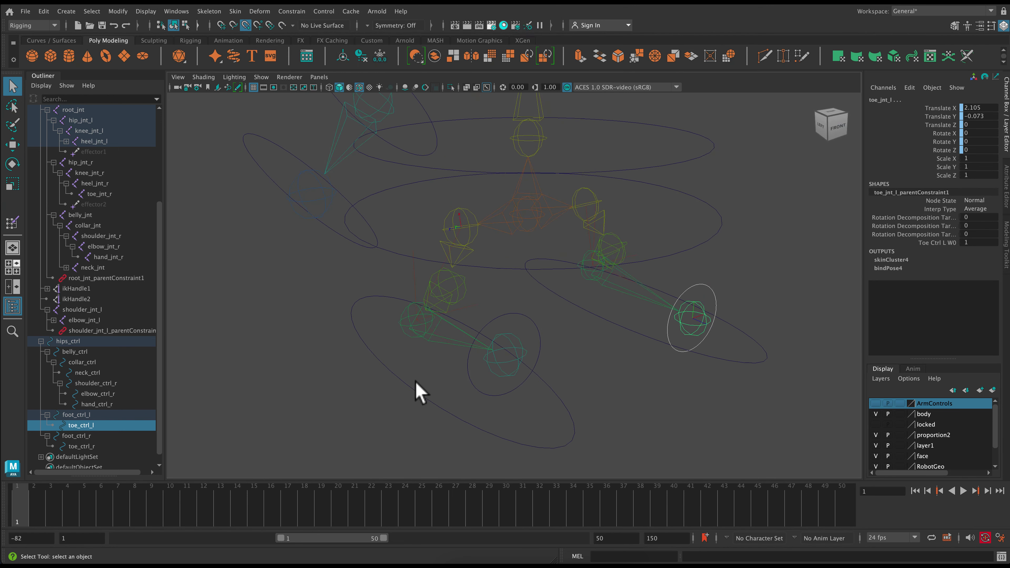
{"action": "left_click", "coordinate": [418, 388]}
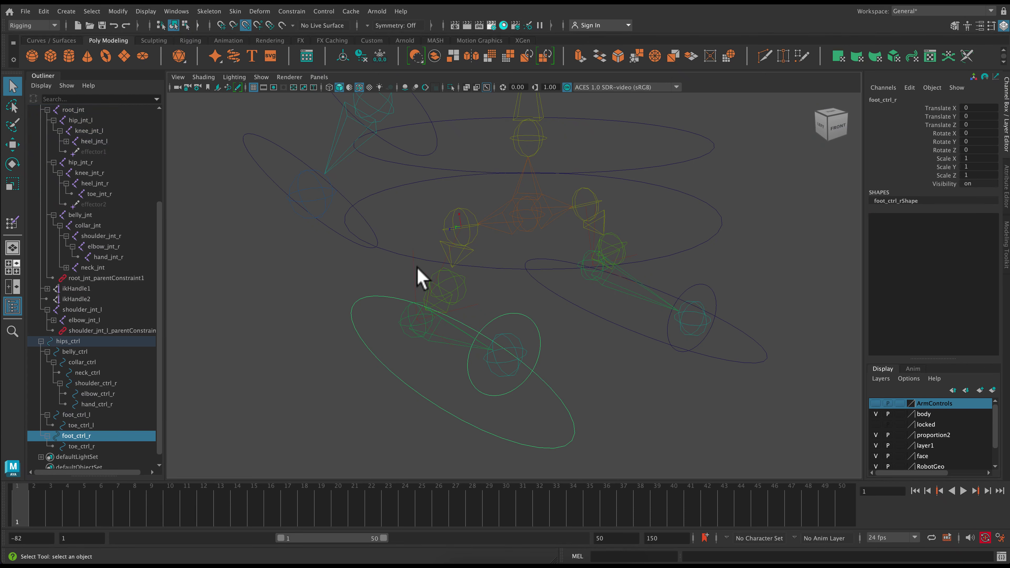
{"action": "left_click", "coordinate": [408, 279], "text": "shift"}
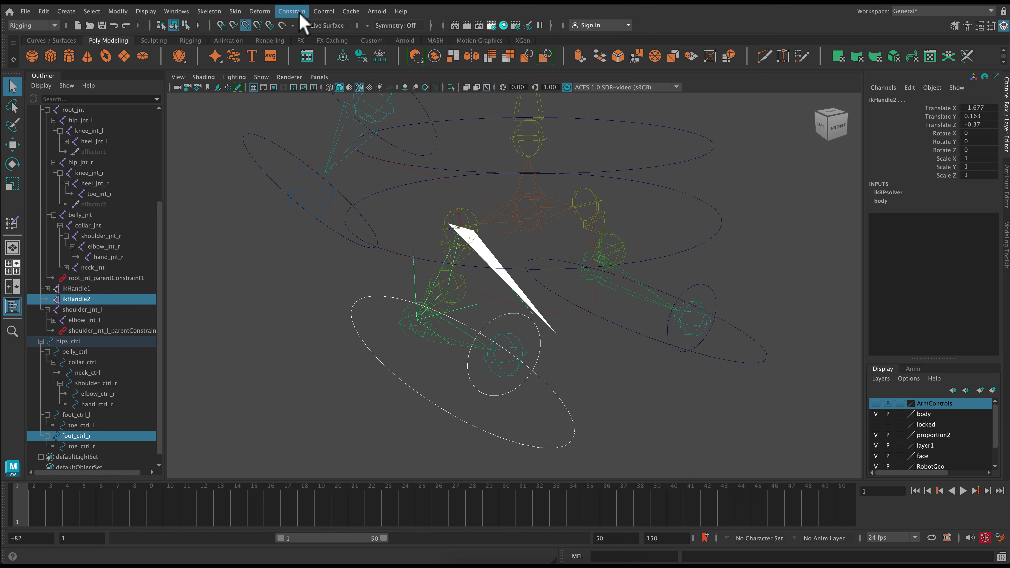
{"action": "key", "text": "g"}
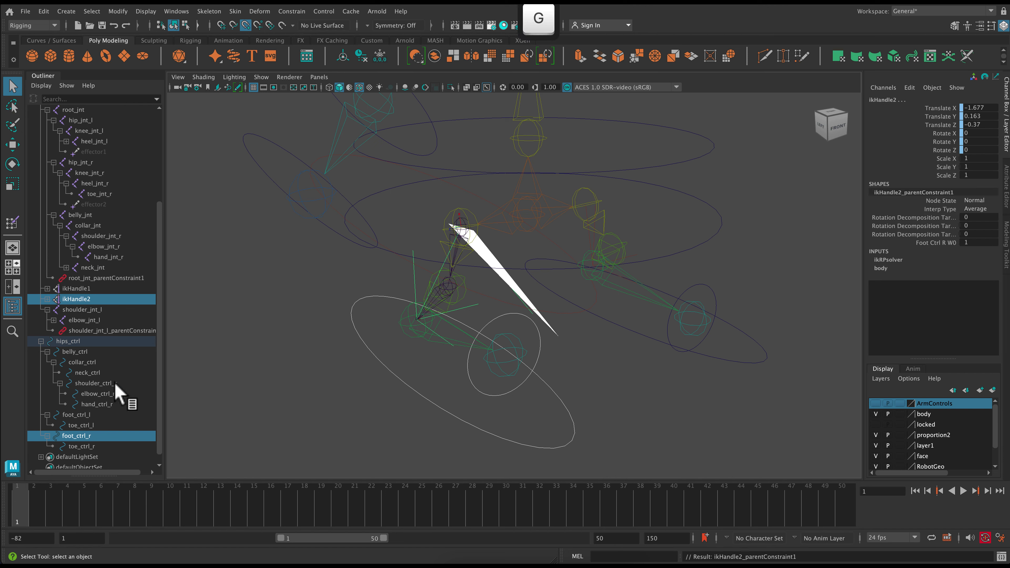
- Parent-constrain toe_jnt_r to the toe_ctrl_r circle and select the resulting constraint node
{"action": "left_click", "coordinate": [565, 422]}
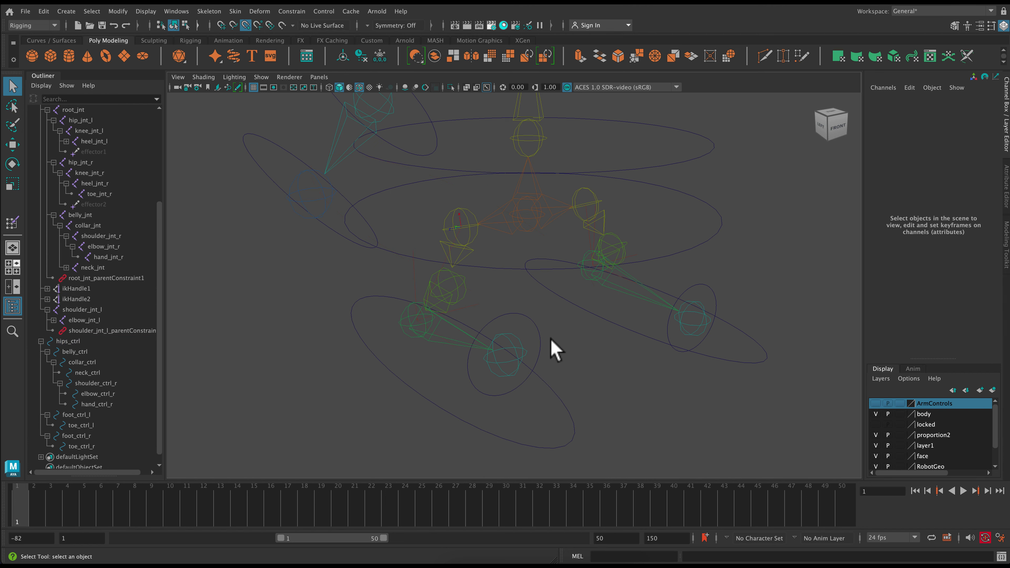
{"action": "left_click", "coordinate": [538, 354]}
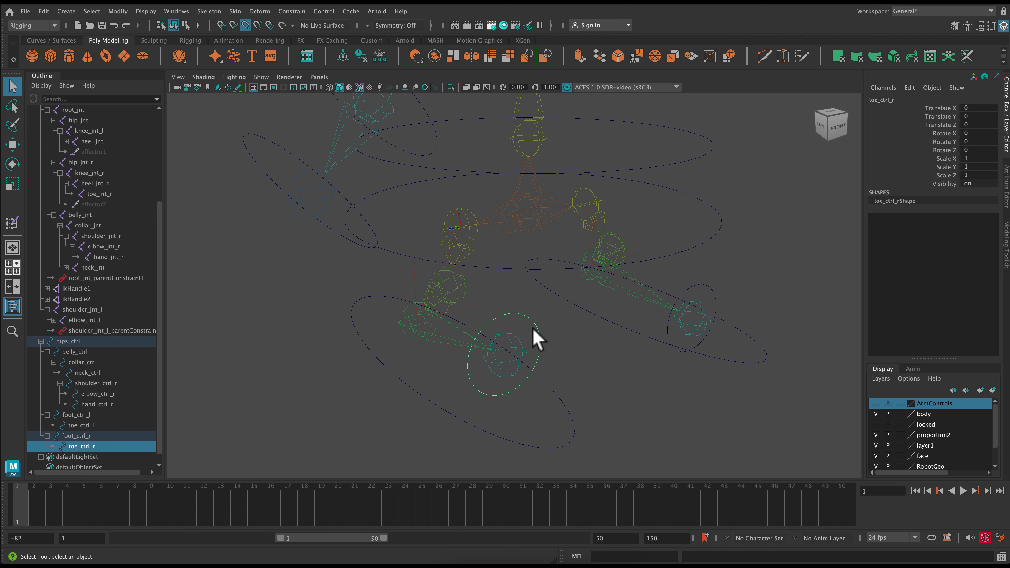
{"action": "left_click", "coordinate": [511, 348], "text": "shift"}
{"action": "key", "text": "g"}
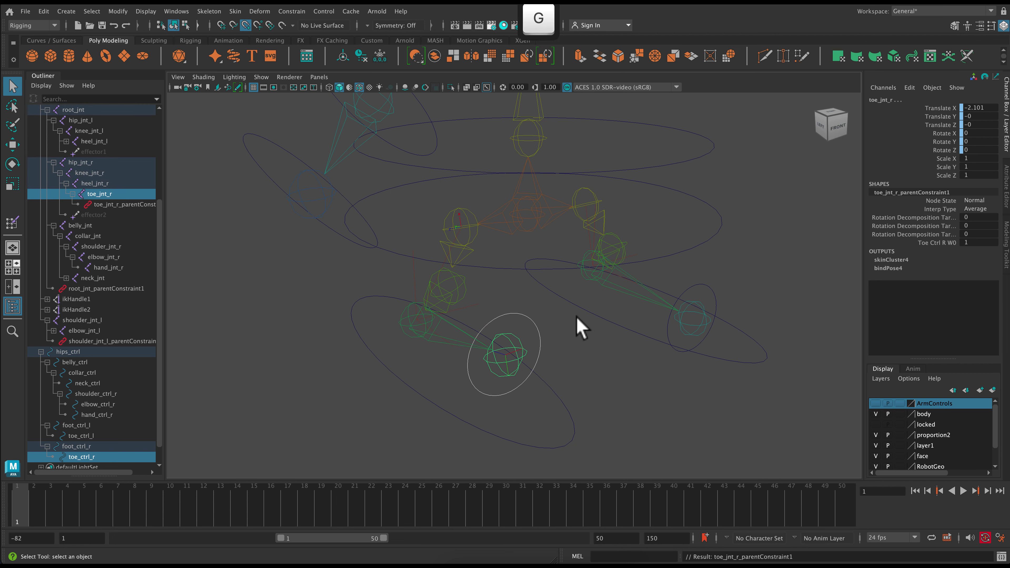
{"action": "left_click", "coordinate": [109, 204]}
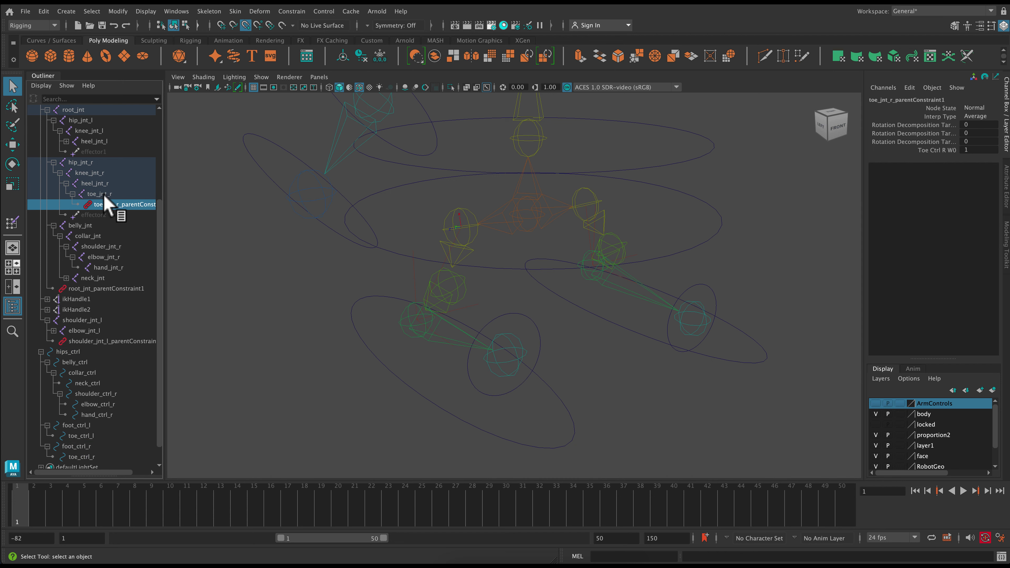